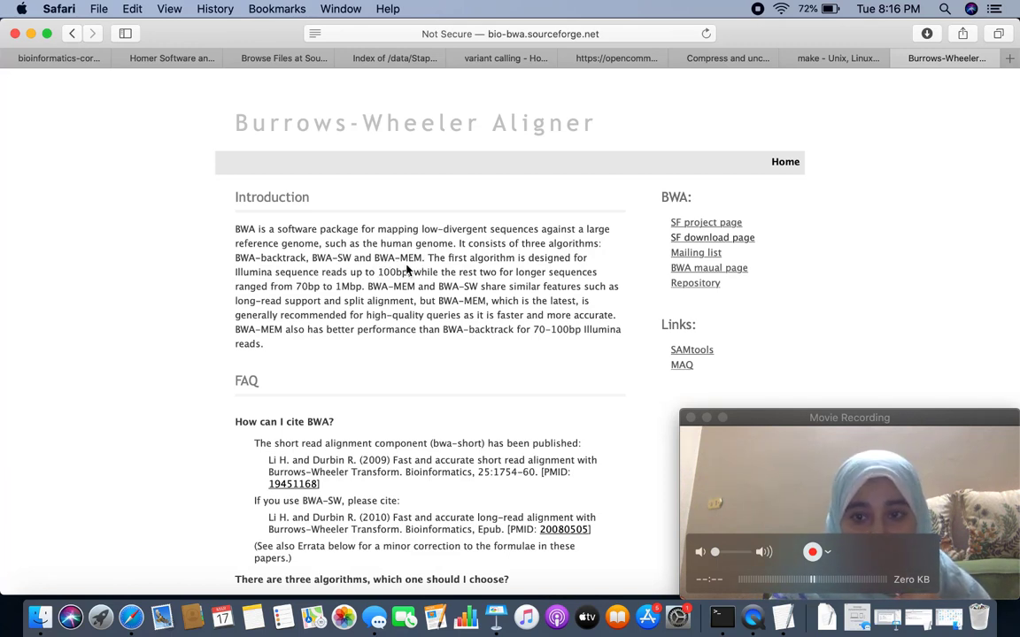
Open the BWA project's SourceForge download page, check the latest bwa-0.7.17.tar.bz2 release, and put the browser window away
left_click(705, 239)
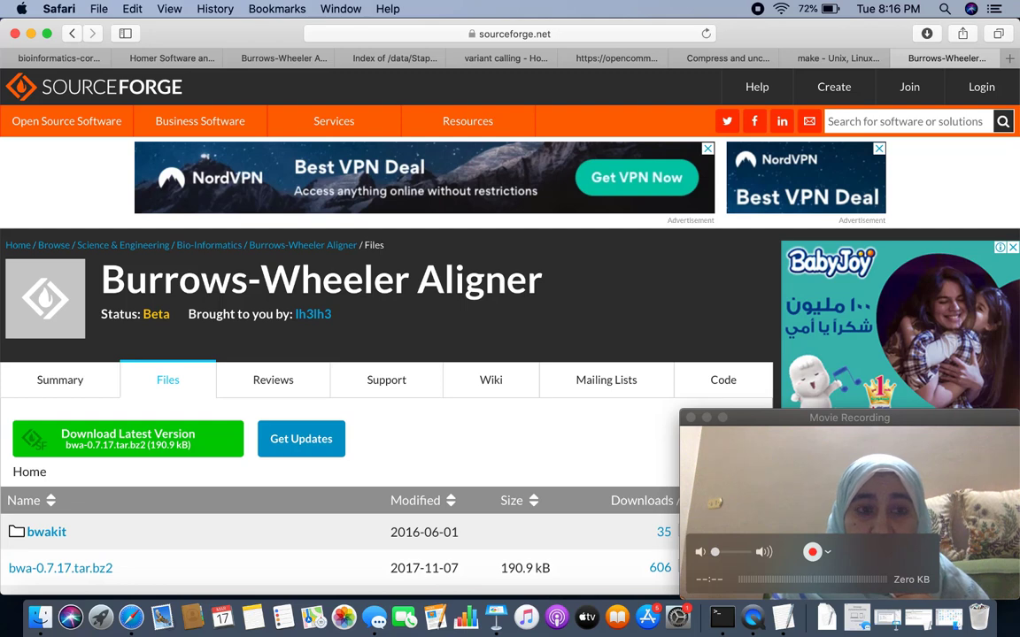
scroll(115, 191, "down", 1)
scroll(2, 163, "down", 5)
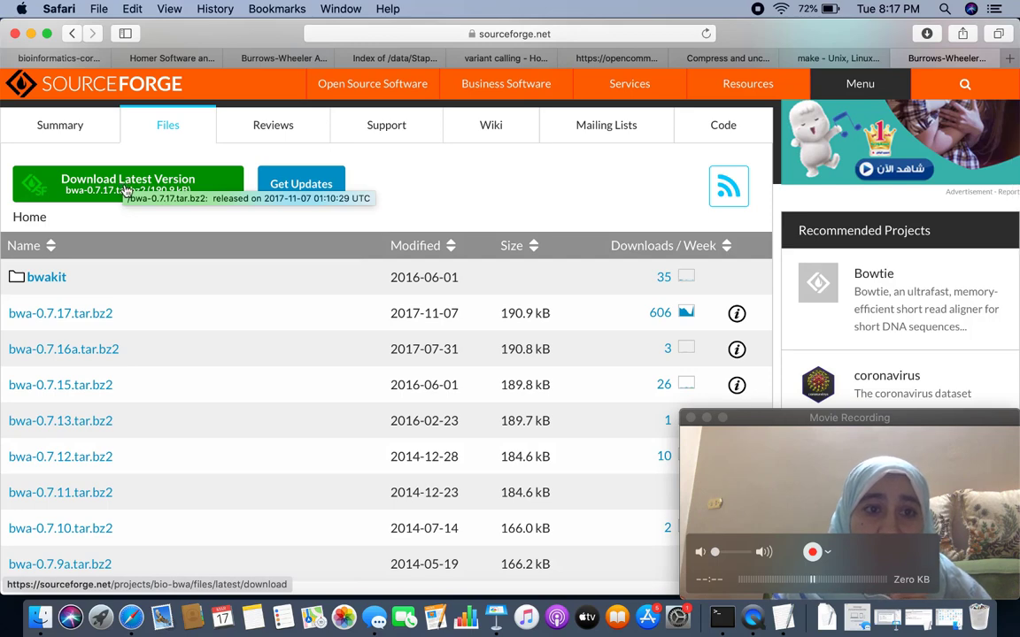
left_click(31, 34)
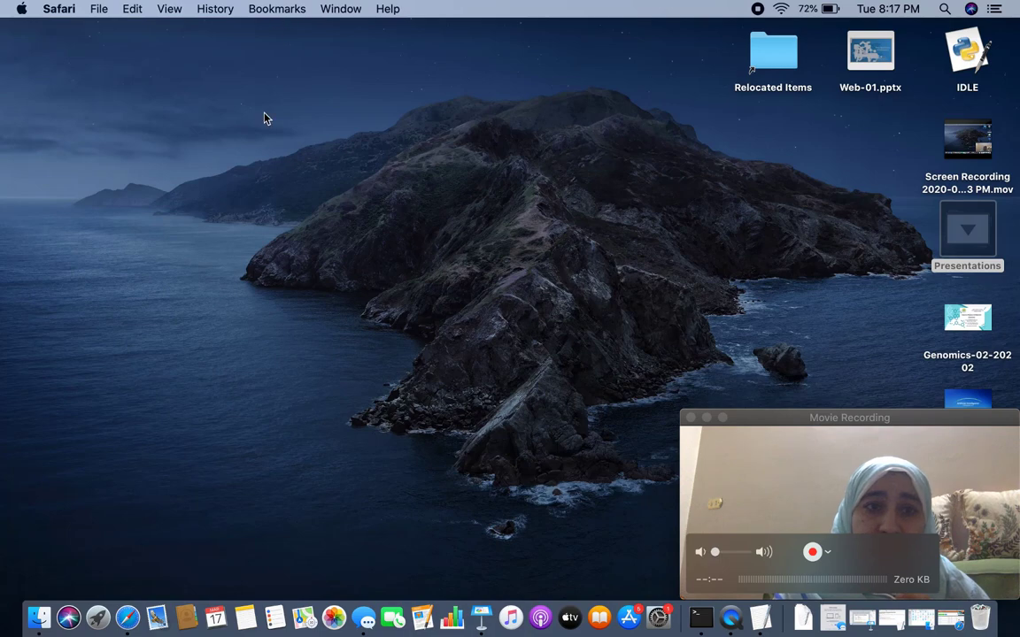
Look for the bwa-0.7.17.tar.bz2 archive in Finder's Downloads folder and in the Documents folder
left_click(207, 11)
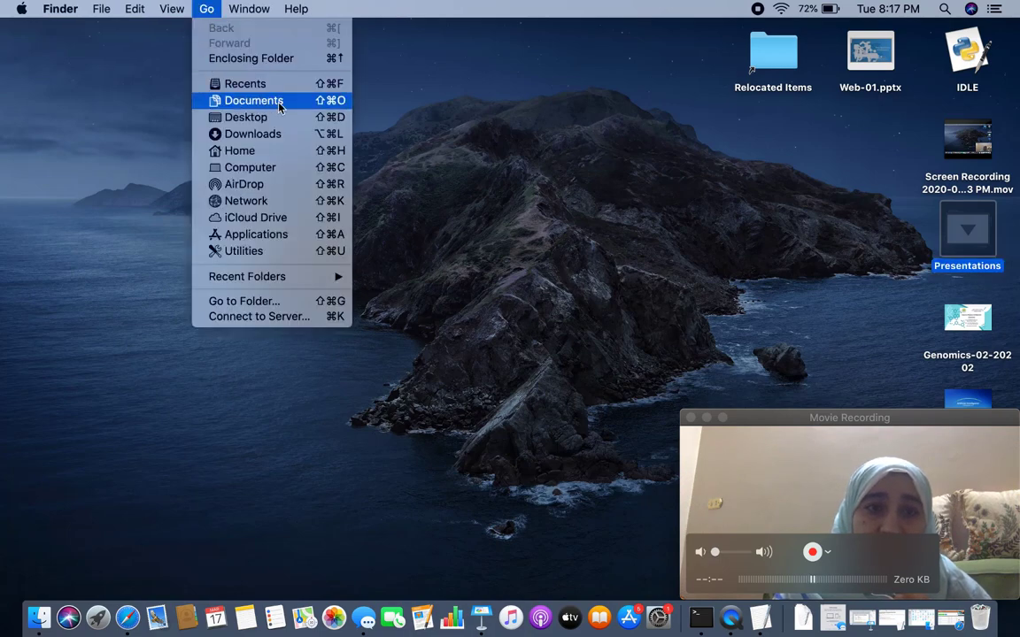
left_click(257, 135)
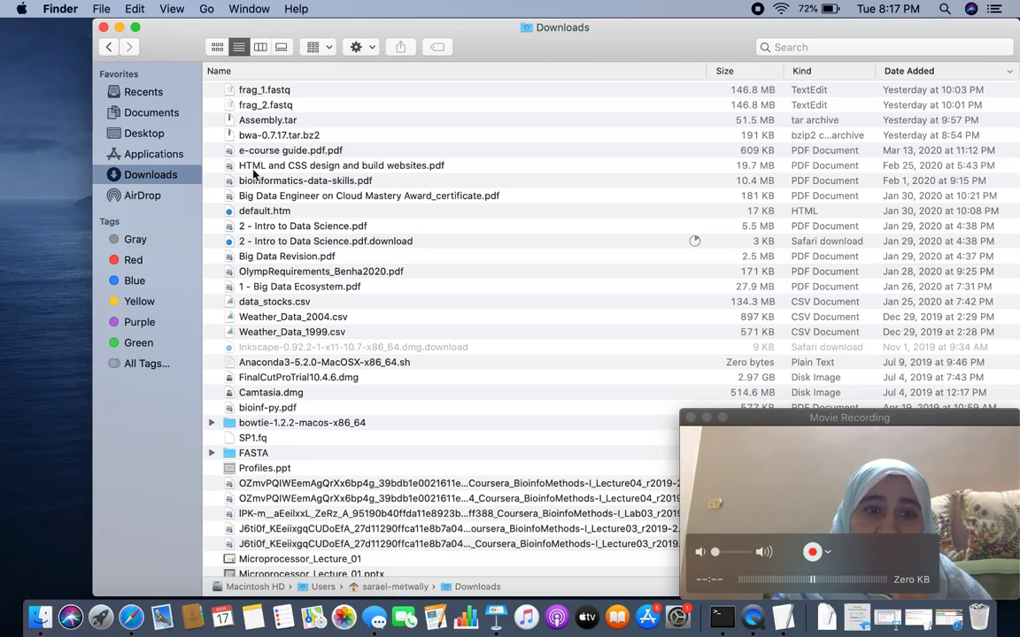
left_click(158, 116)
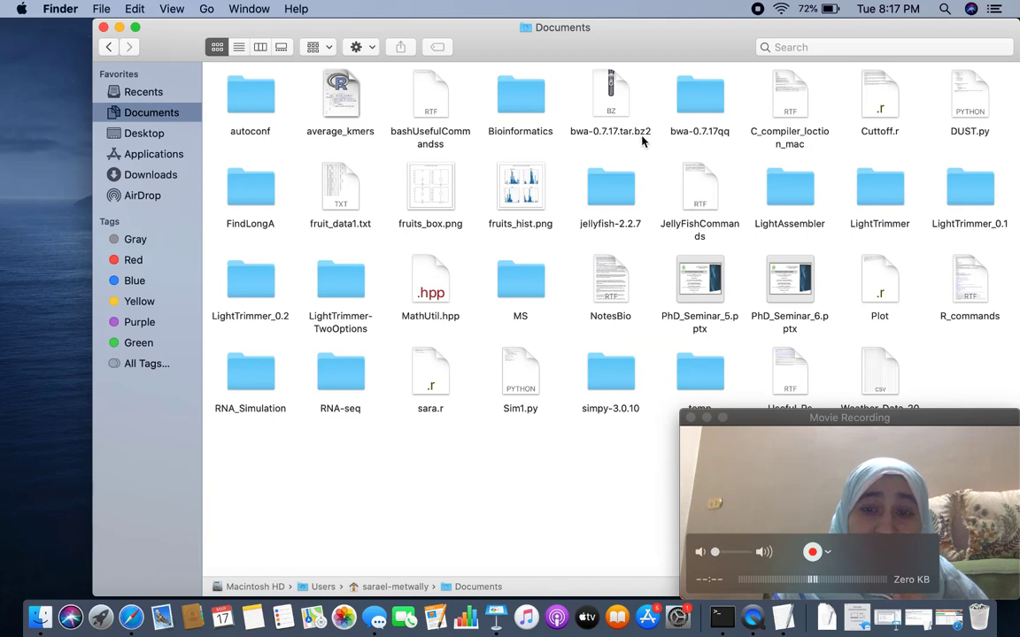
Switch to Terminal, enlarge its text, and change the working directory to Documents
left_click(727, 620)
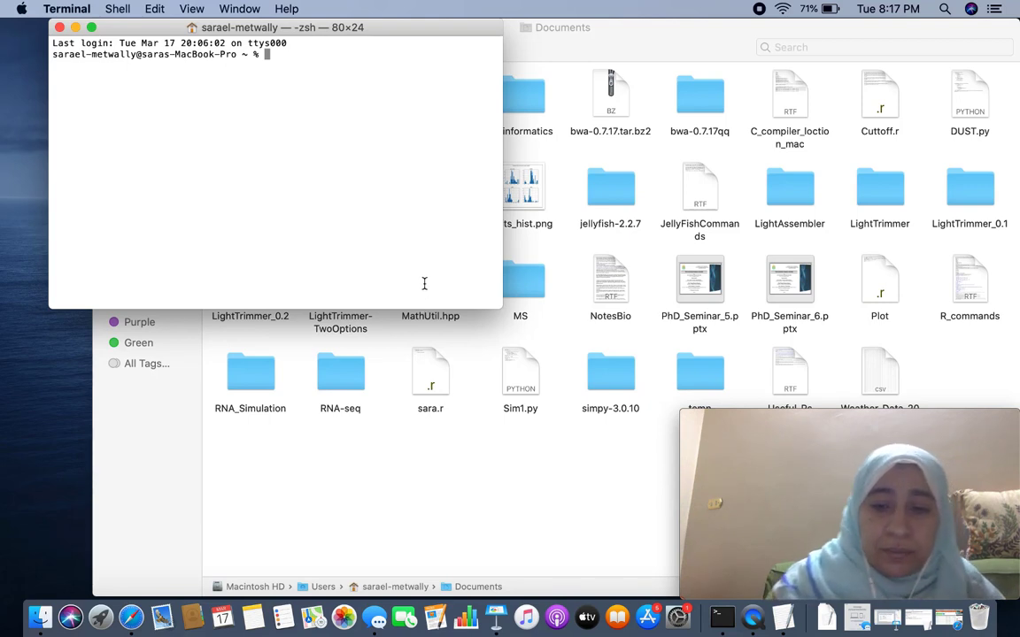
key("super+plus")
key("super+plus")
key("super+plus")
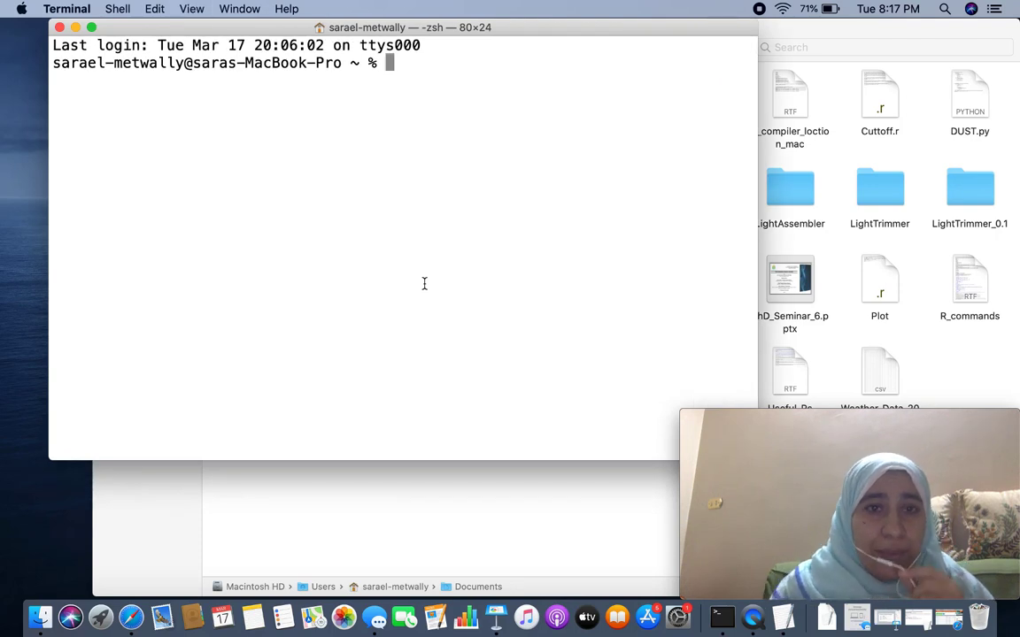
type("cd ")
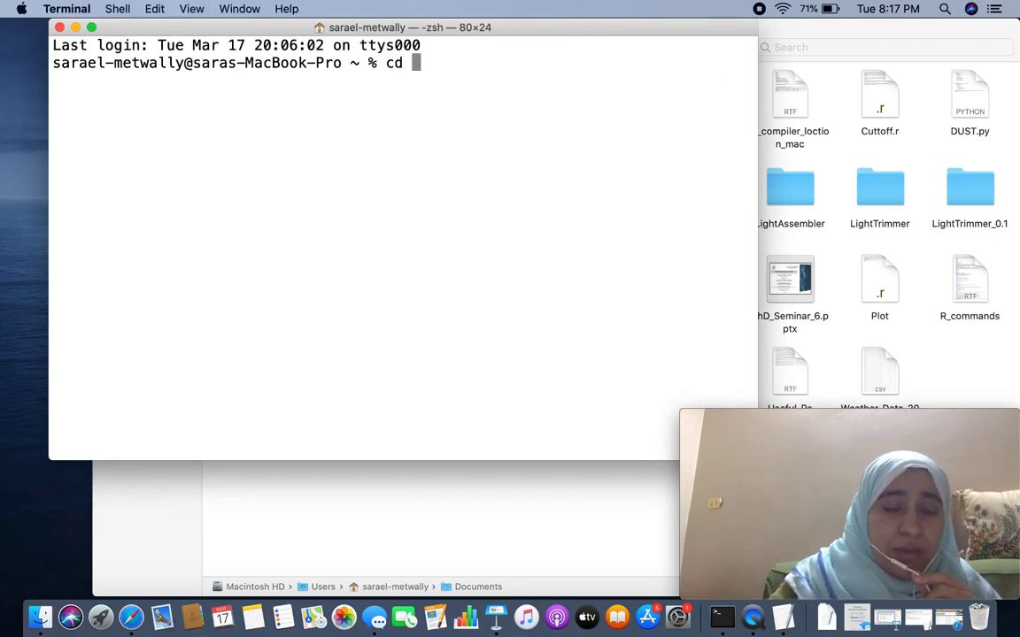
type("Doc")
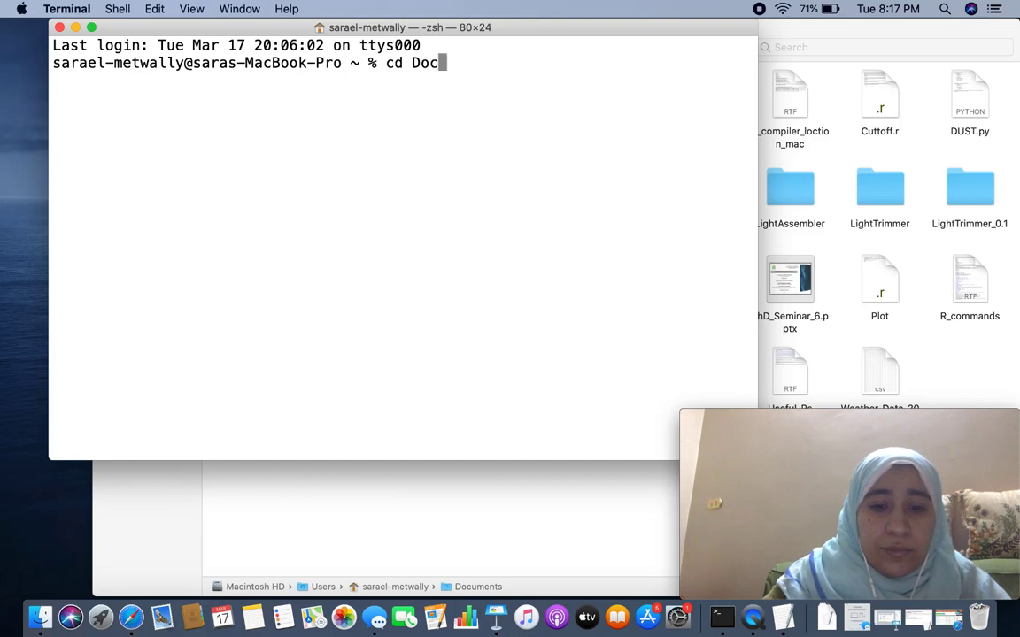
type("uments")
key("Return")
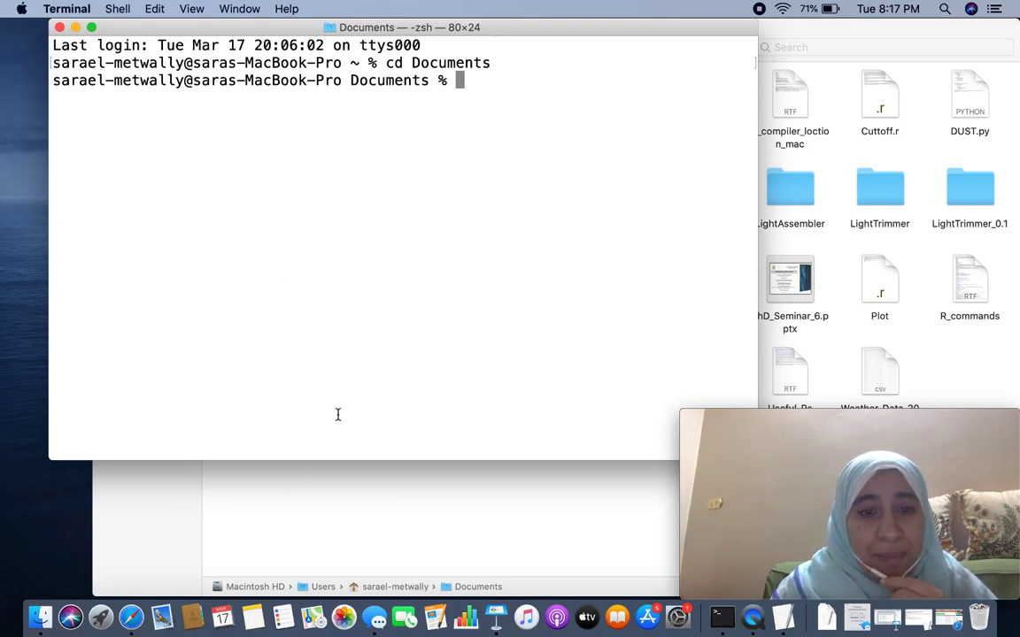
Check the Documents folder in Finder and begin the extraction command "tar xvfj" at the Terminal prompt without running it
left_click(332, 501)
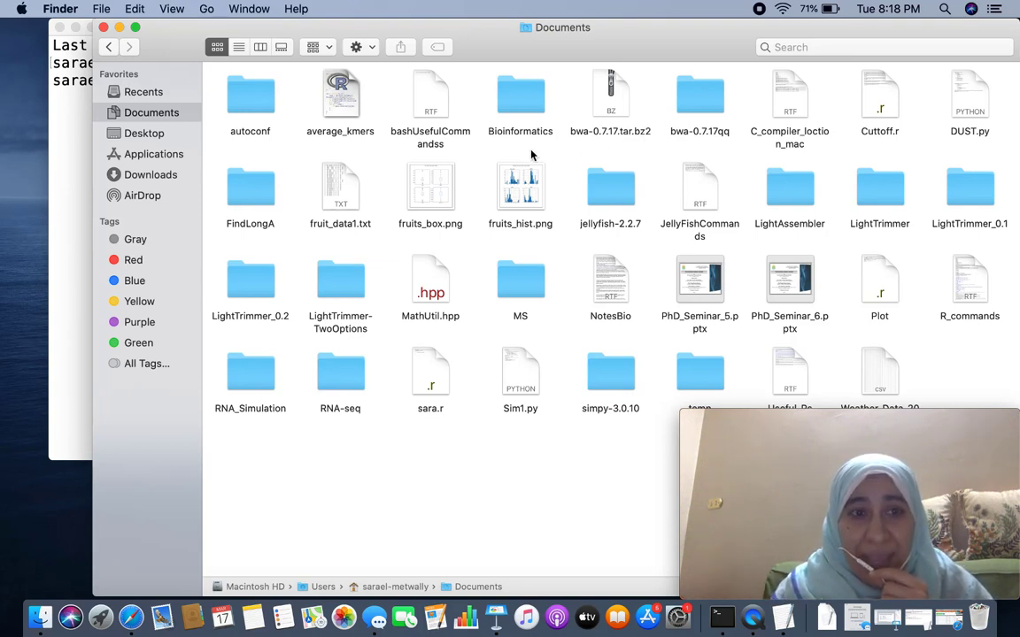
left_click(76, 164)
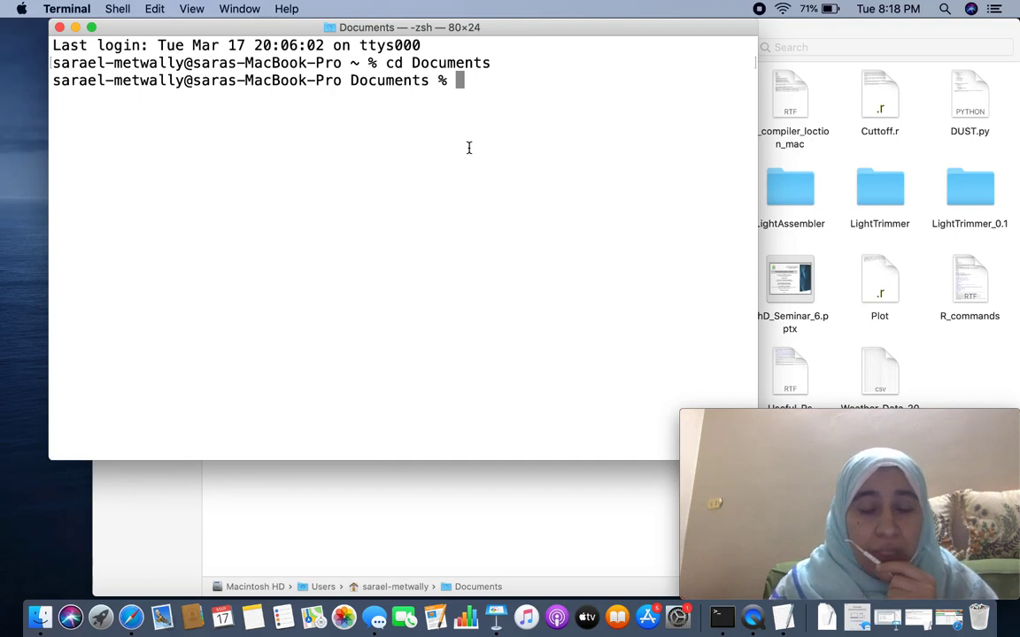
type("tar ")
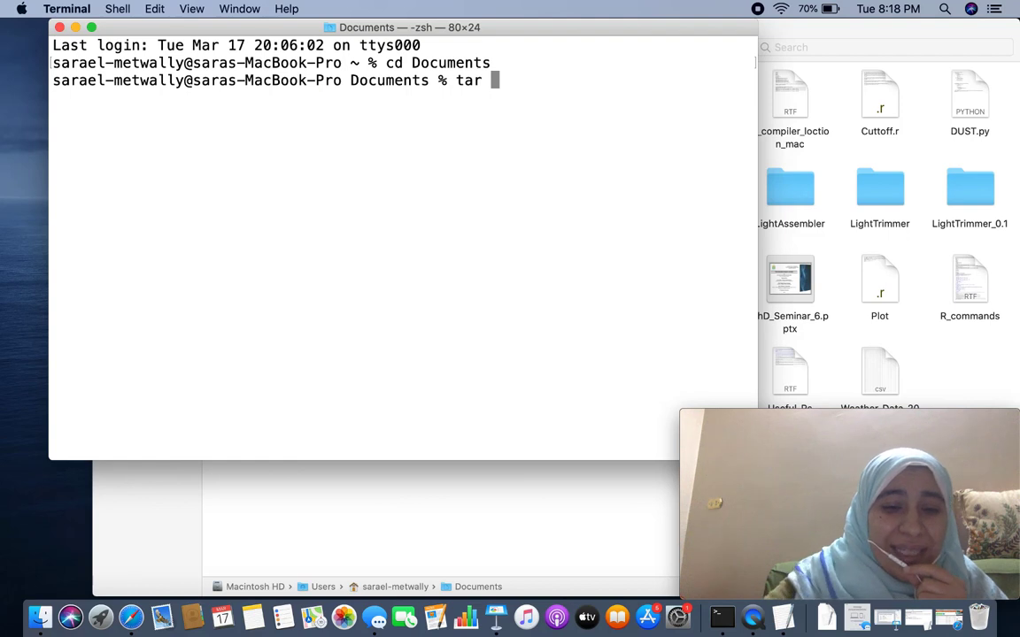
type("x")
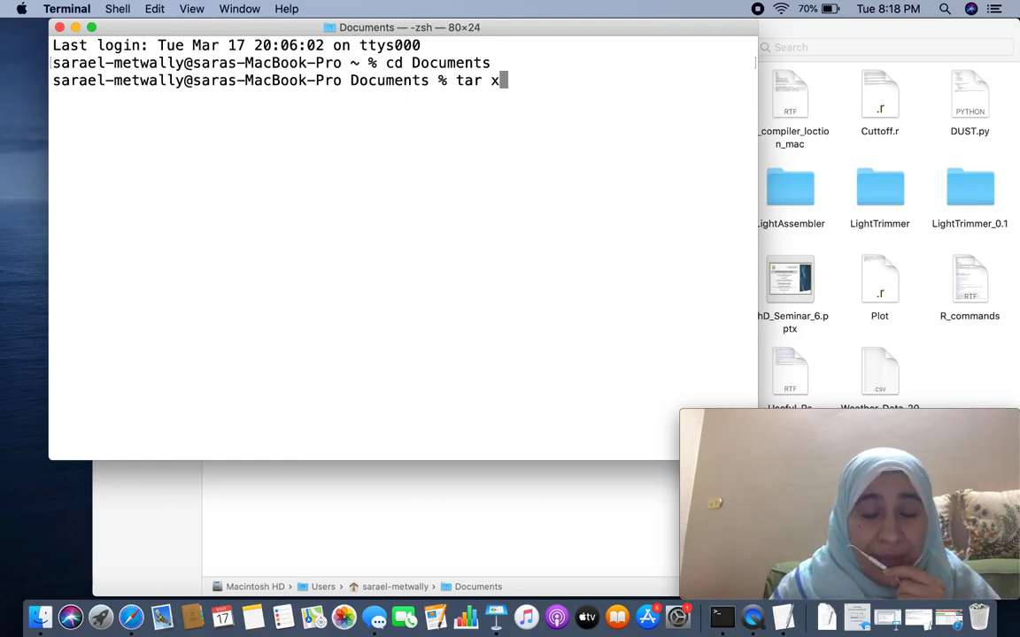
type("v")
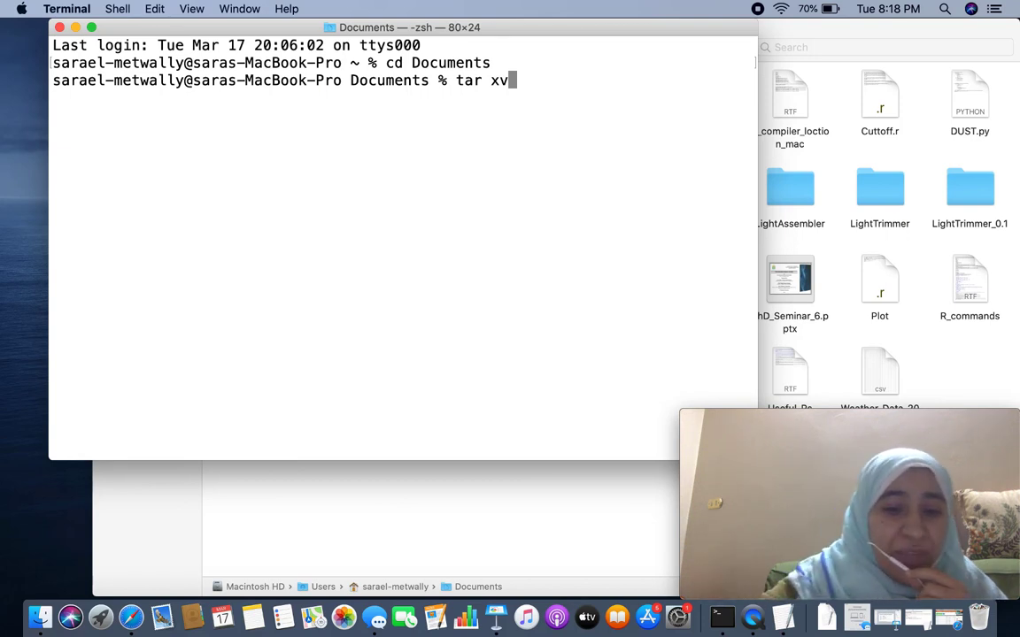
type("f")
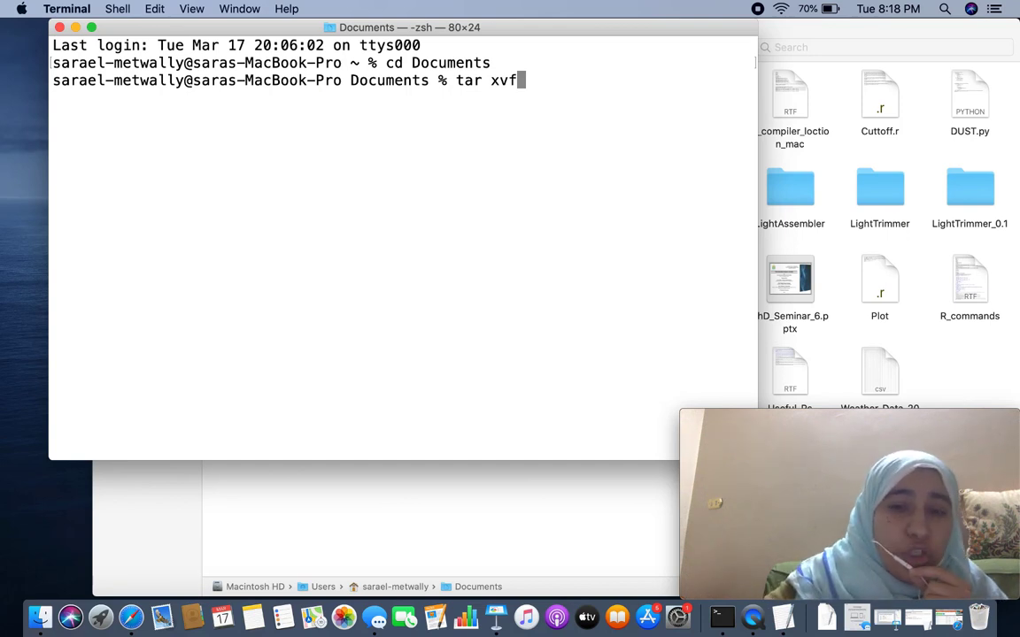
type("j")
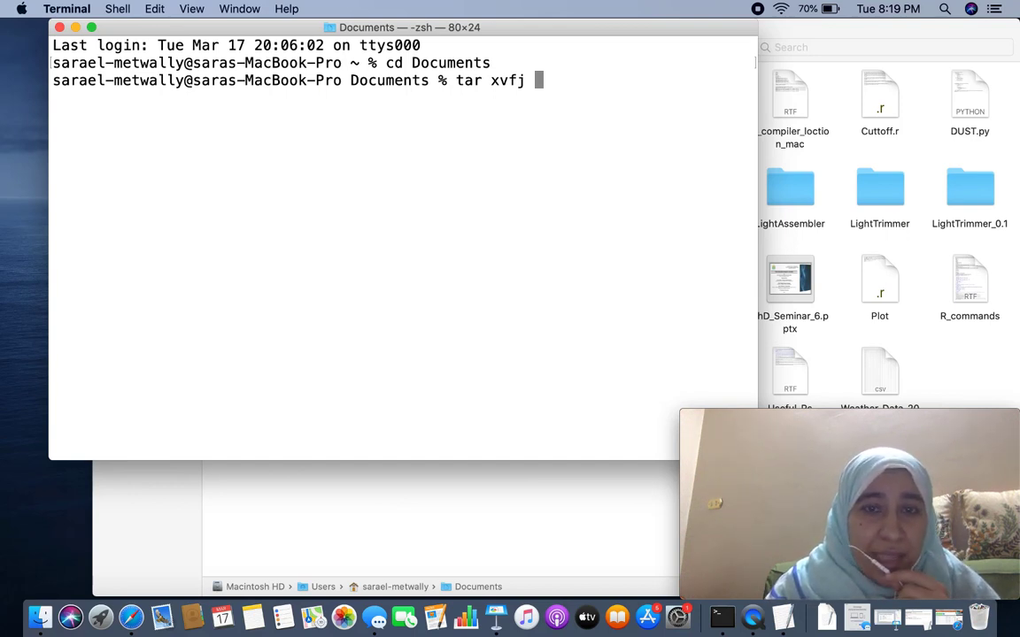
Uncover the Documents folder behind Terminal and open bwa-0.7.17.tar.bz2 in Finder to unpack it
left_click_drag(569, 36, 518, 204)
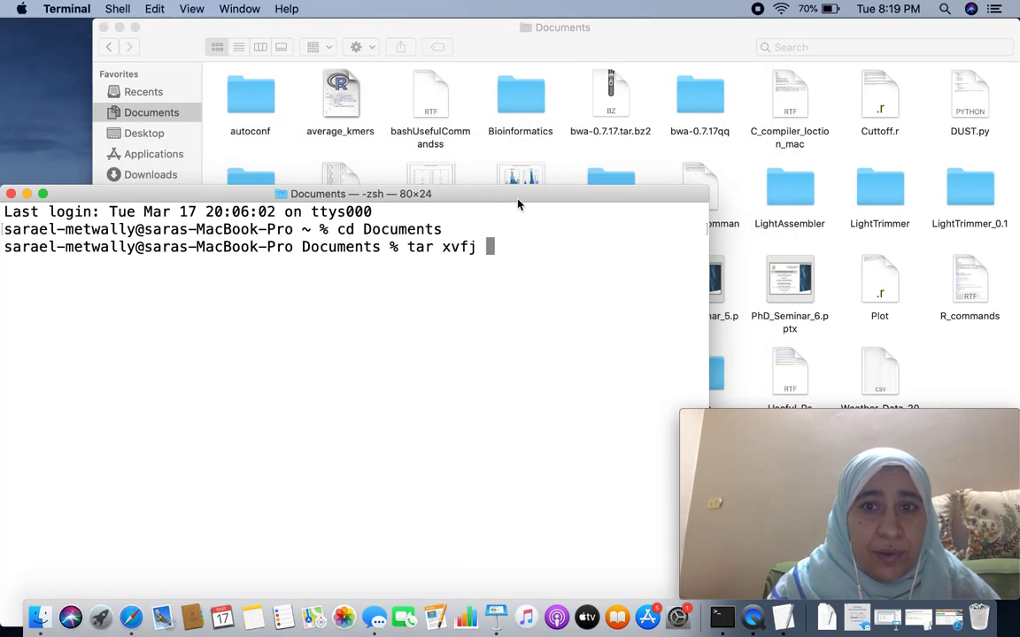
left_click(634, 135)
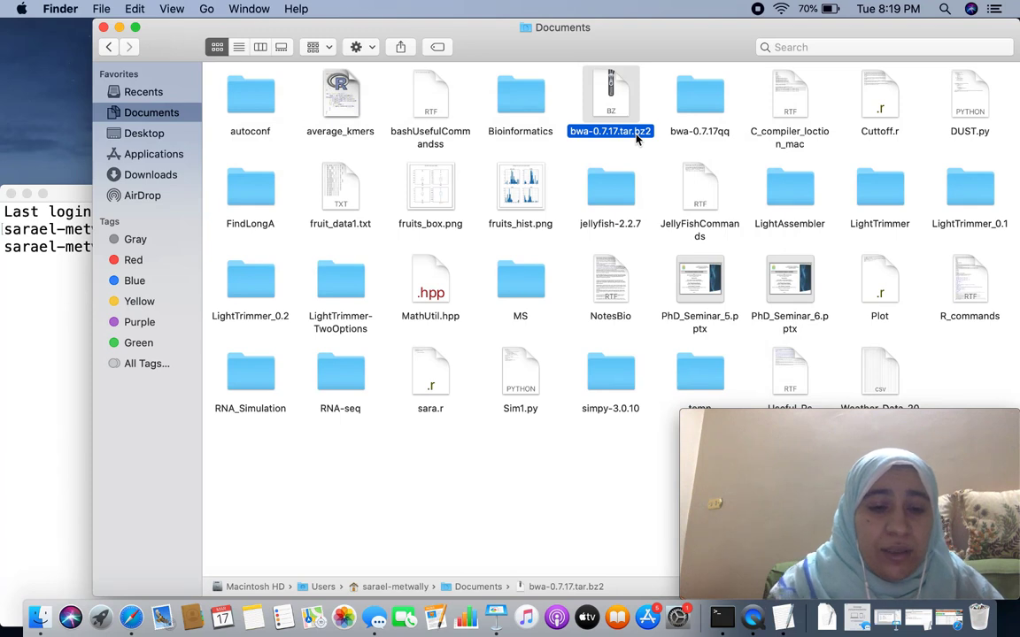
double_click(634, 133)
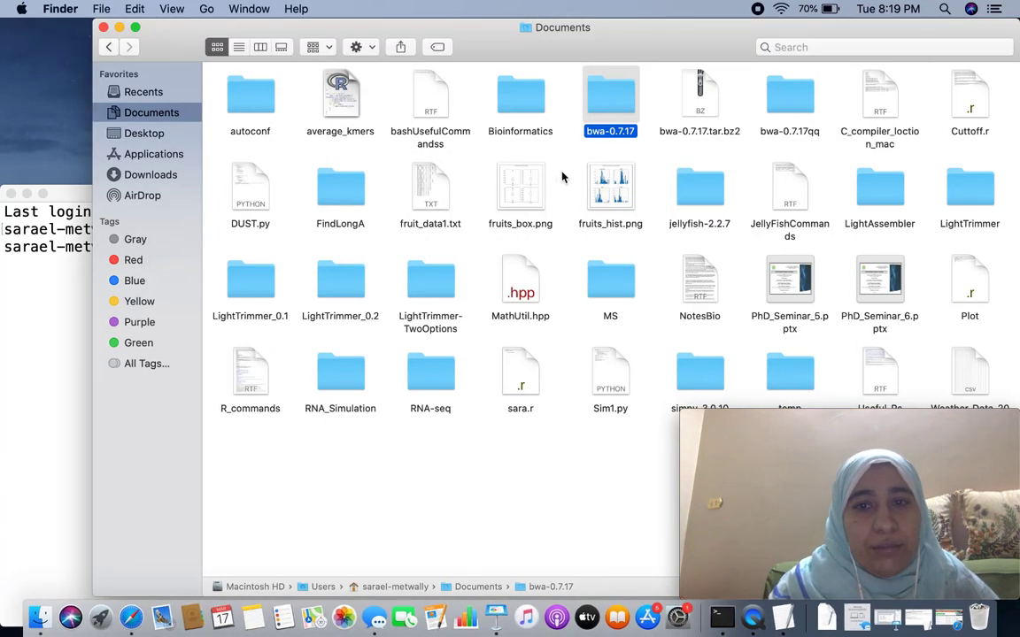
Copy the name text "bwa-0.7.17.tar" of the archive in Finder without renaming it, and return to Terminal
left_click(696, 133)
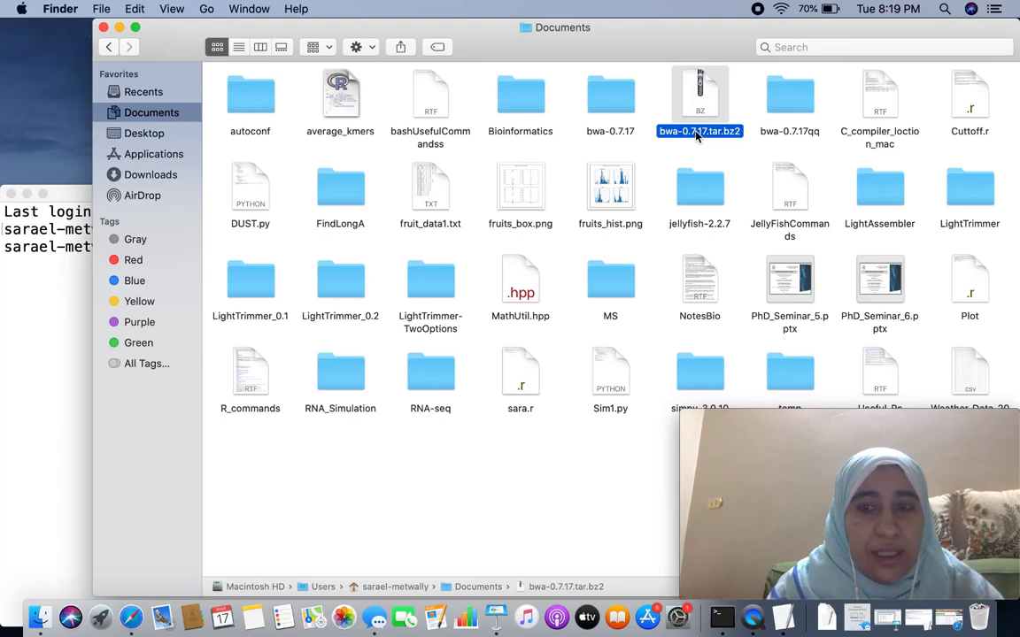
right_click(698, 133)
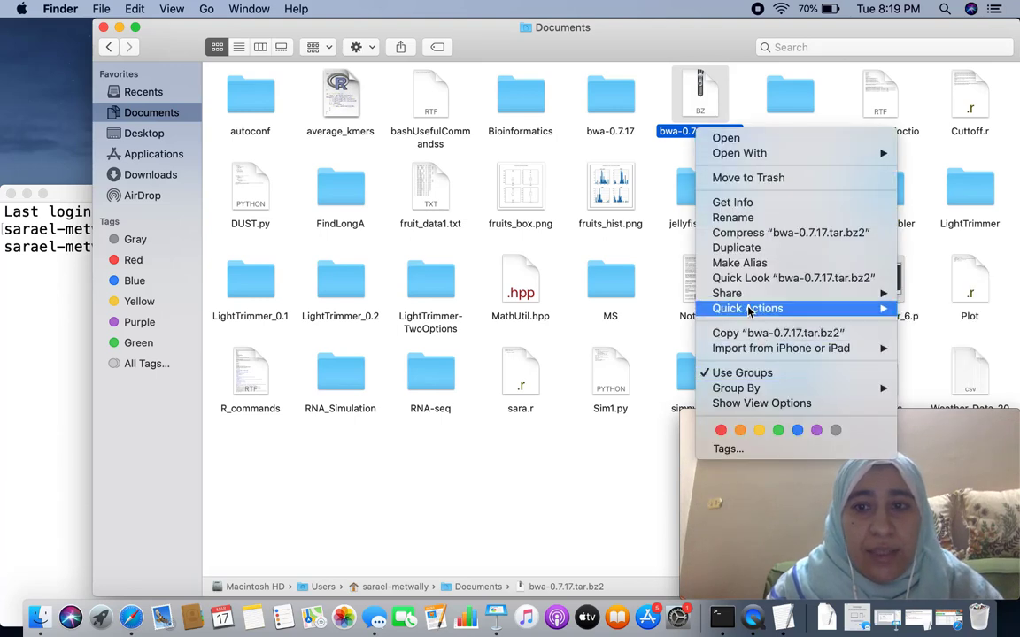
left_click(733, 218)
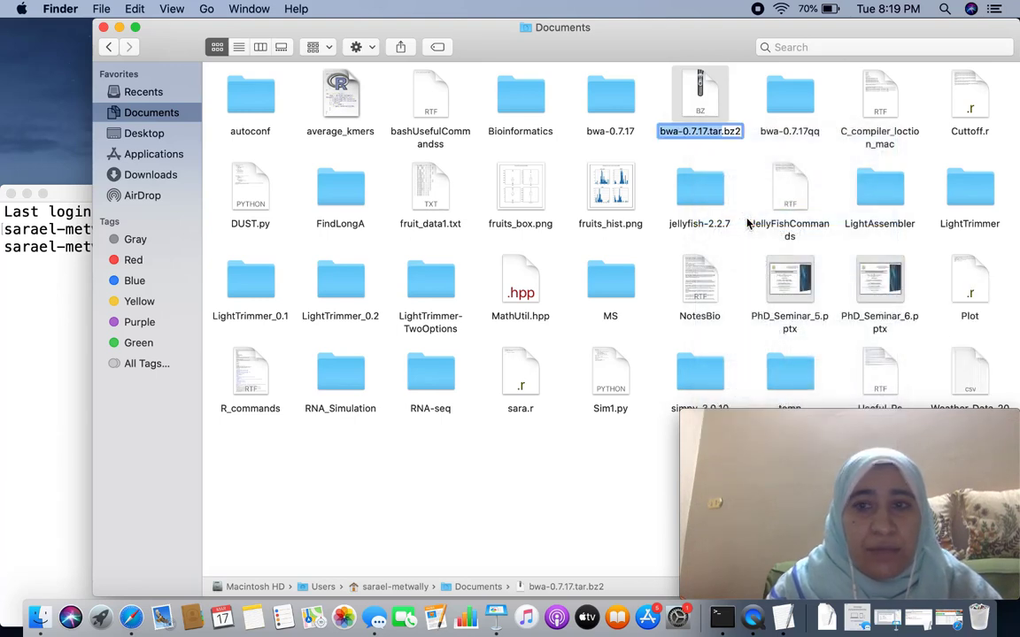
key("super+c")
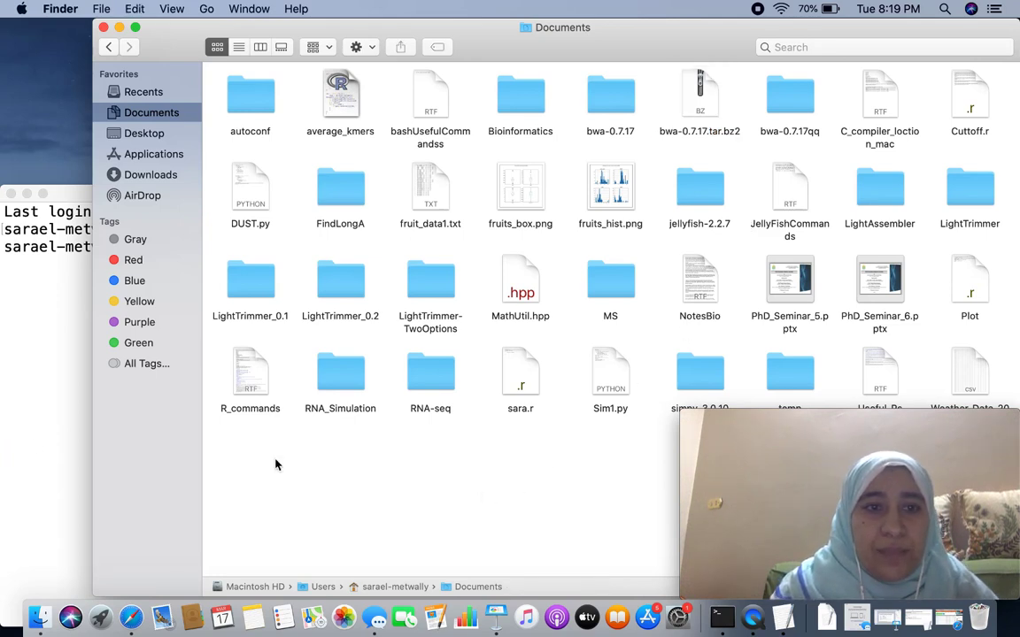
left_click(44, 395)
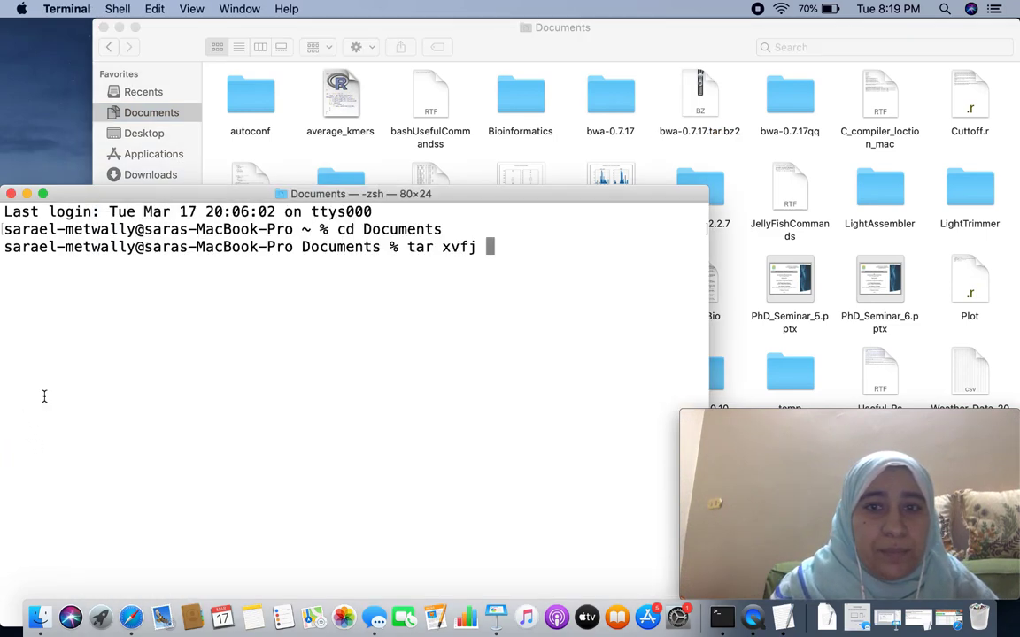
Delete the unpacked bwa-0.7.17 folder from Documents in Finder
left_click(609, 102)
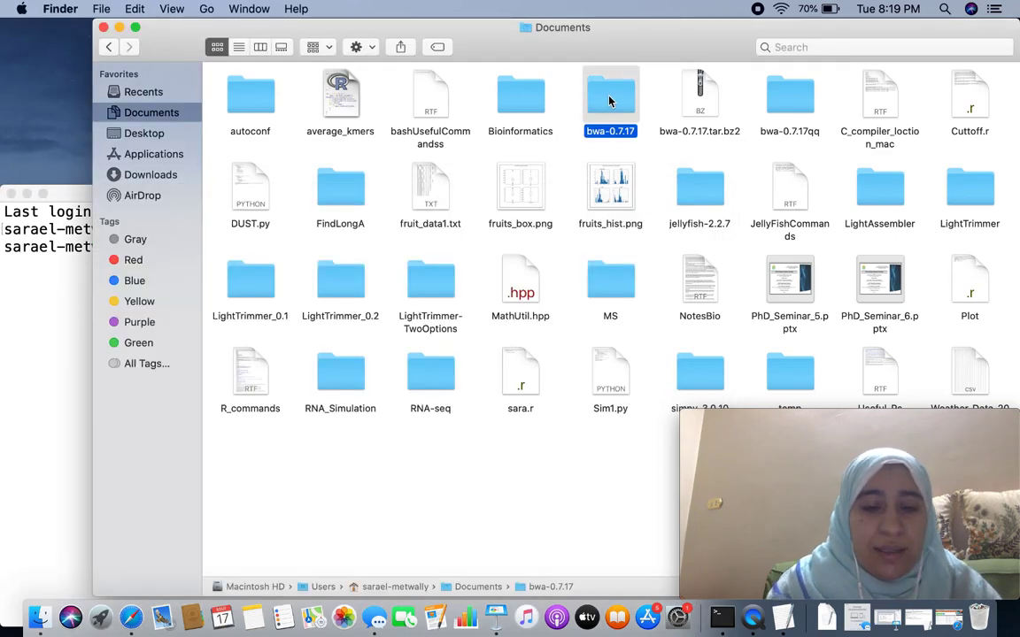
key("super+BackSpace")
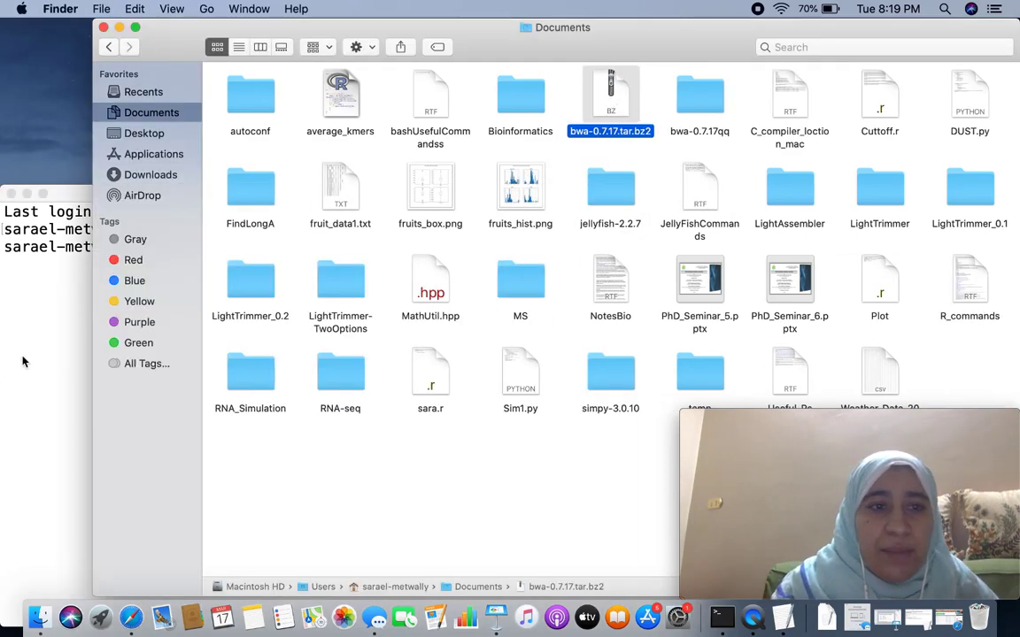
Complete the Terminal command as "tar xvfj bwa-0.7.17.tar.bz2" using the copied name, and run it to extract the archive
left_click(50, 360)
key("super+v")
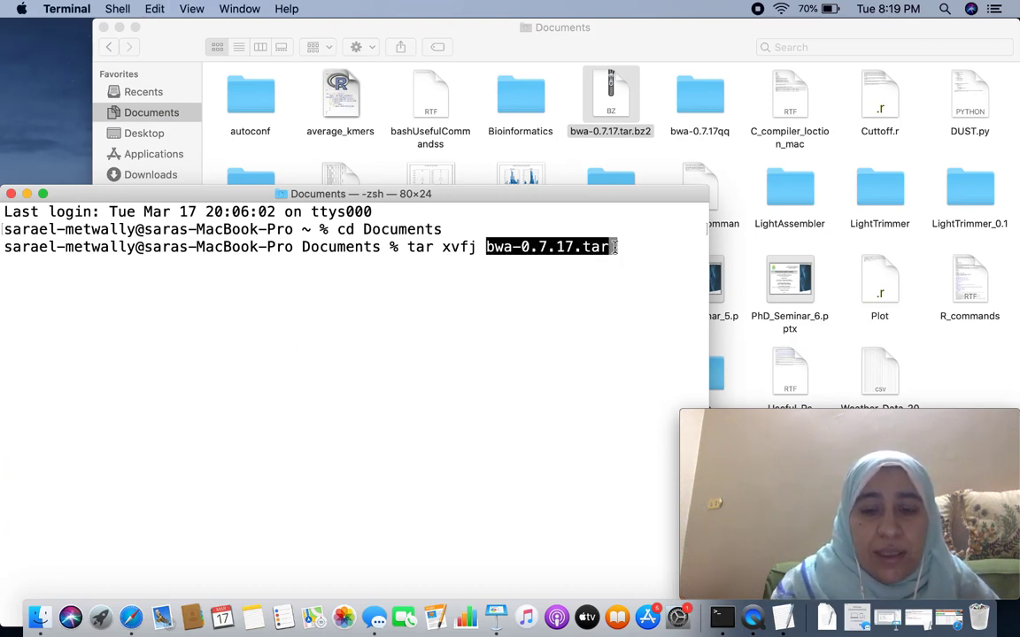
type(".")
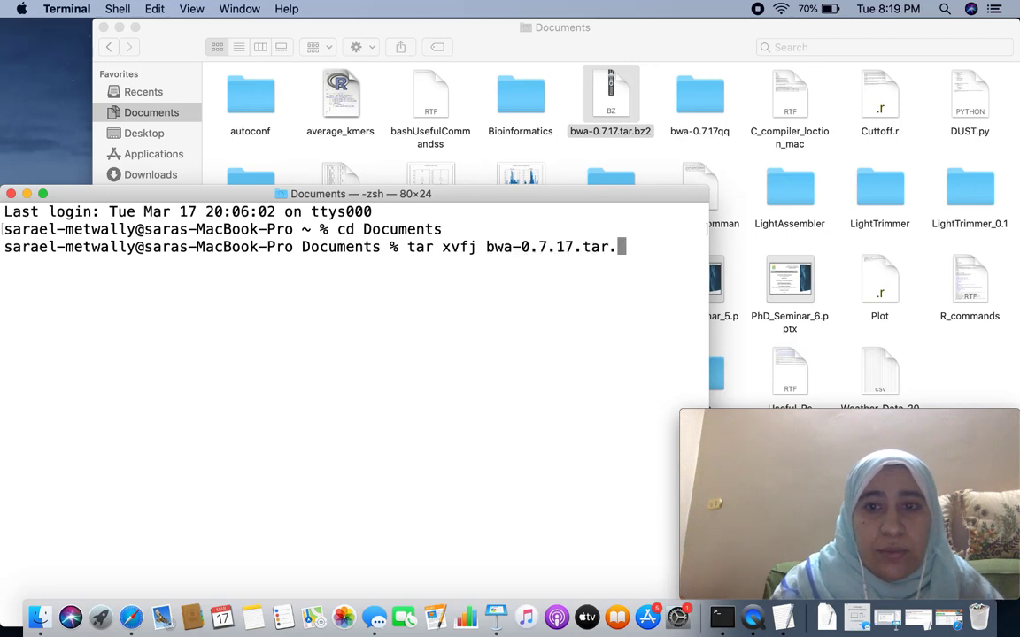
type("bz2")
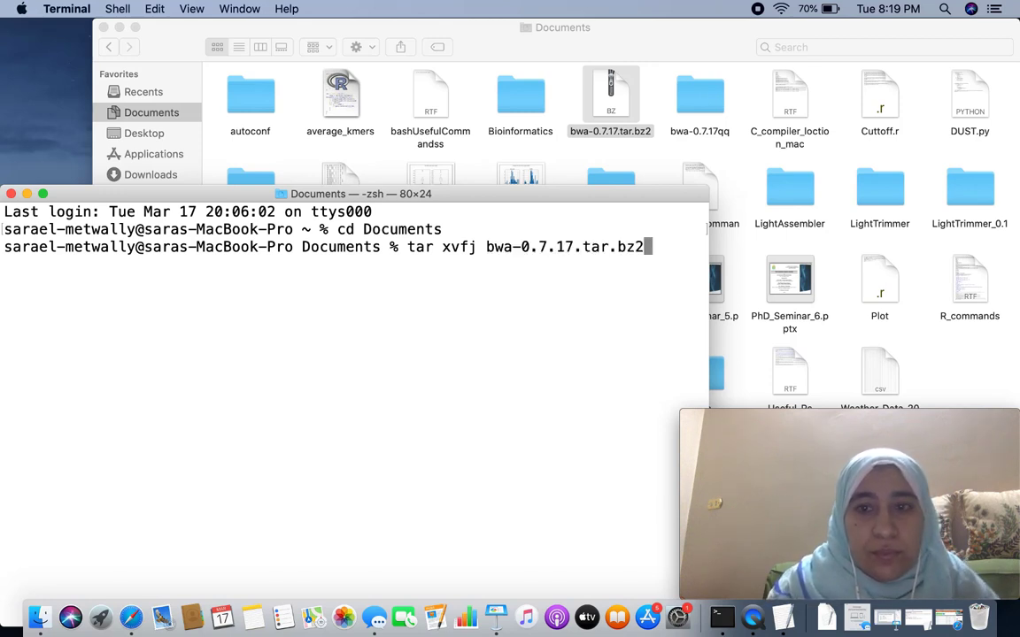
key("Return")
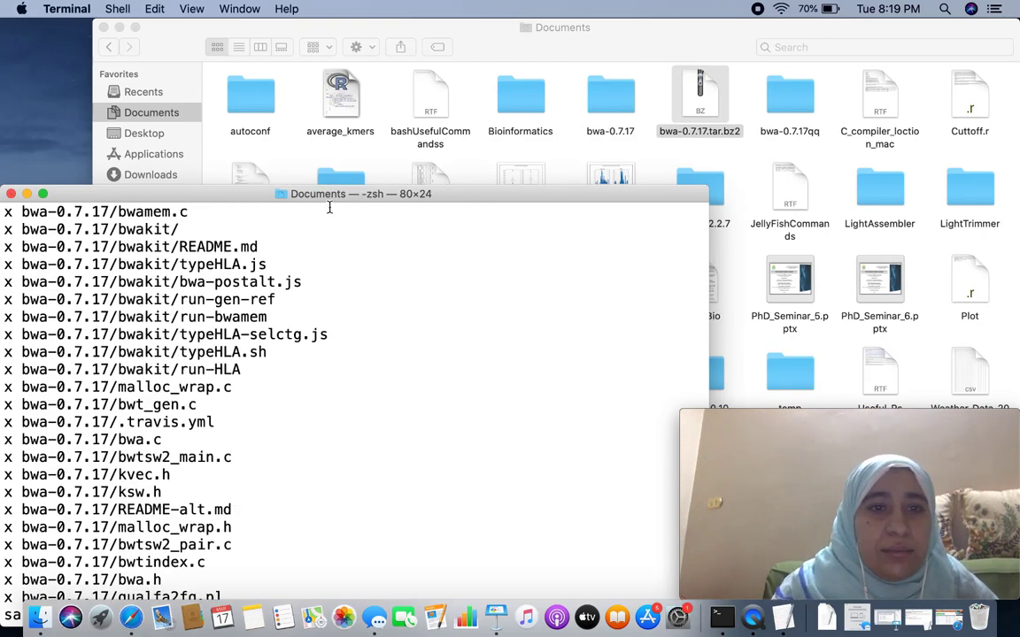
Move the Terminal window fully into view and list the contents of the Documents directory with ls
left_click_drag(328, 199, 361, 92)
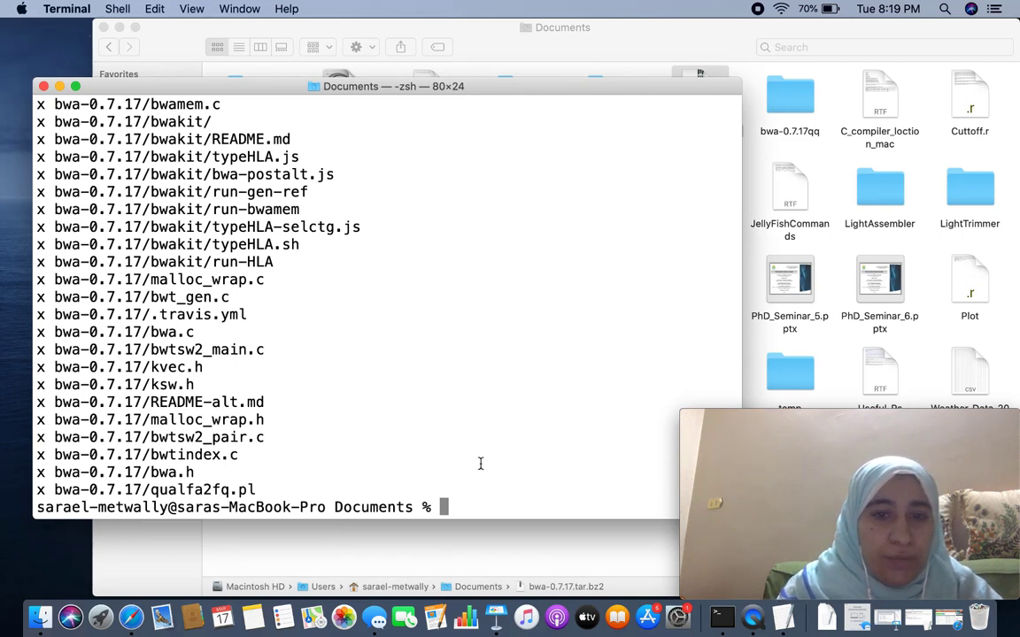
type("ls")
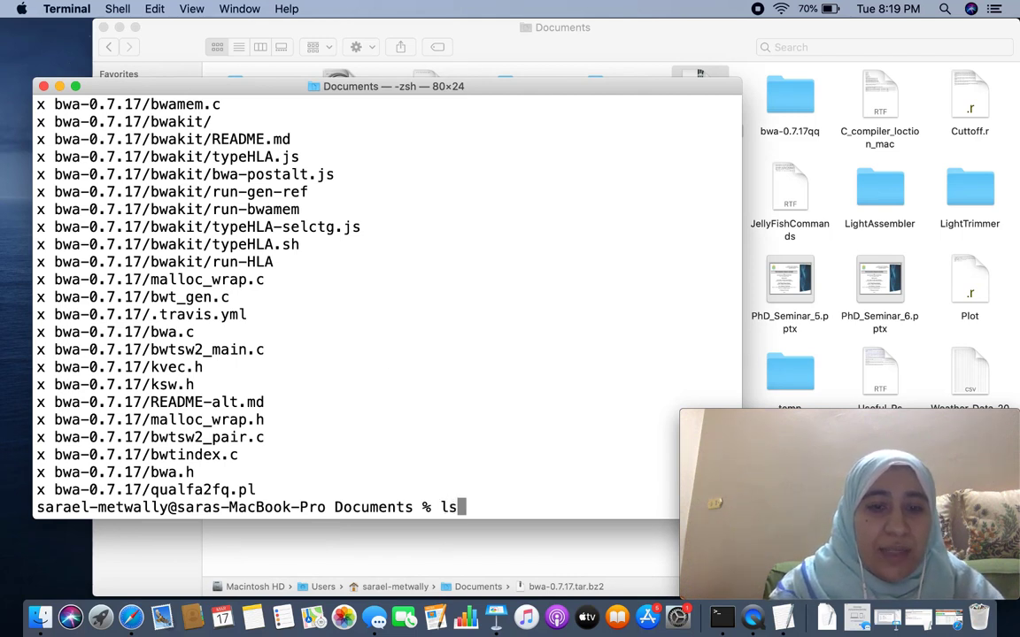
key("Return")
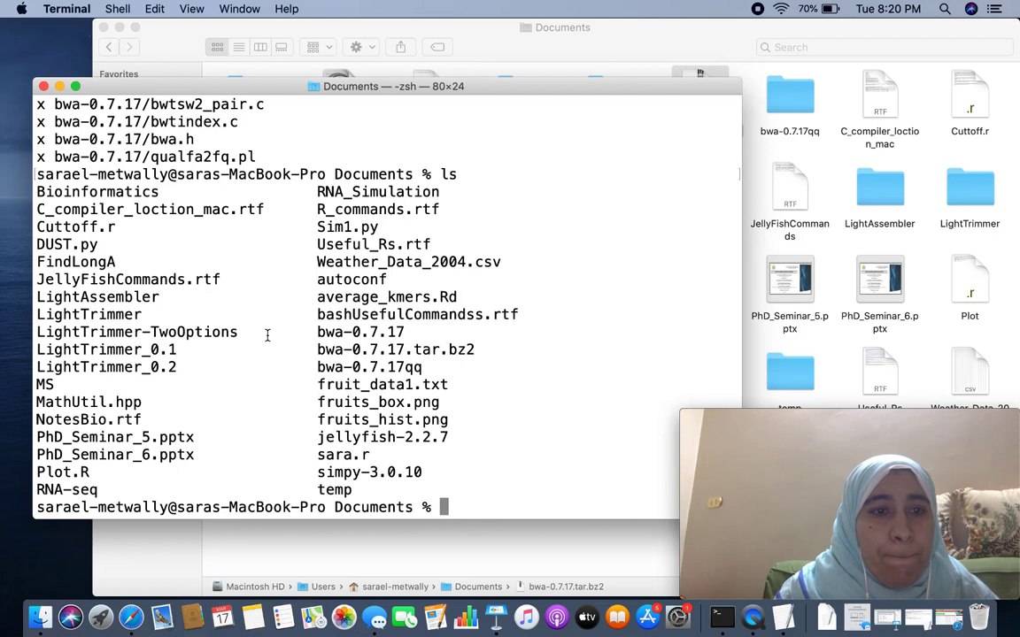
Compare the entries for the extracted bwa-0.7.17 folder and the bwa-0.7.17.tar.bz2 archive in the ls listing
left_click_drag(267, 334, 156, 211)
left_click(276, 229)
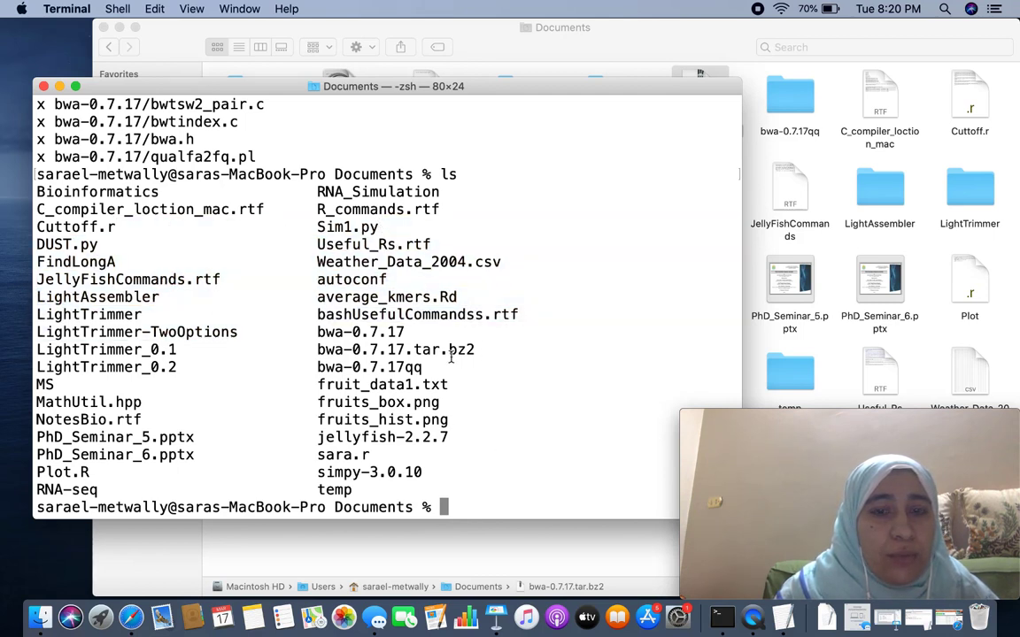
left_click_drag(405, 329, 316, 328)
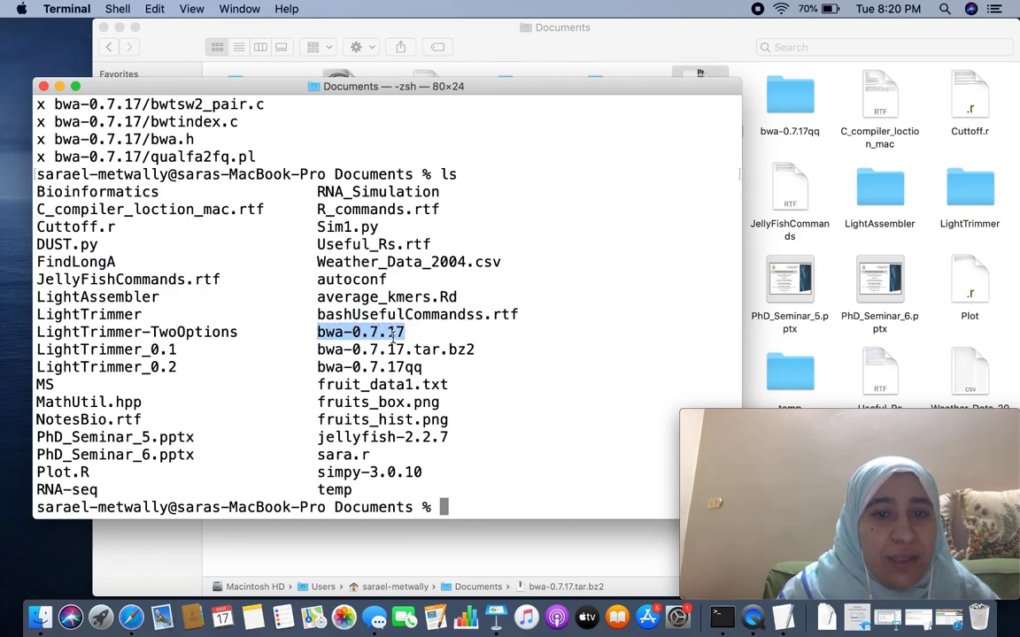
double_click(469, 350)
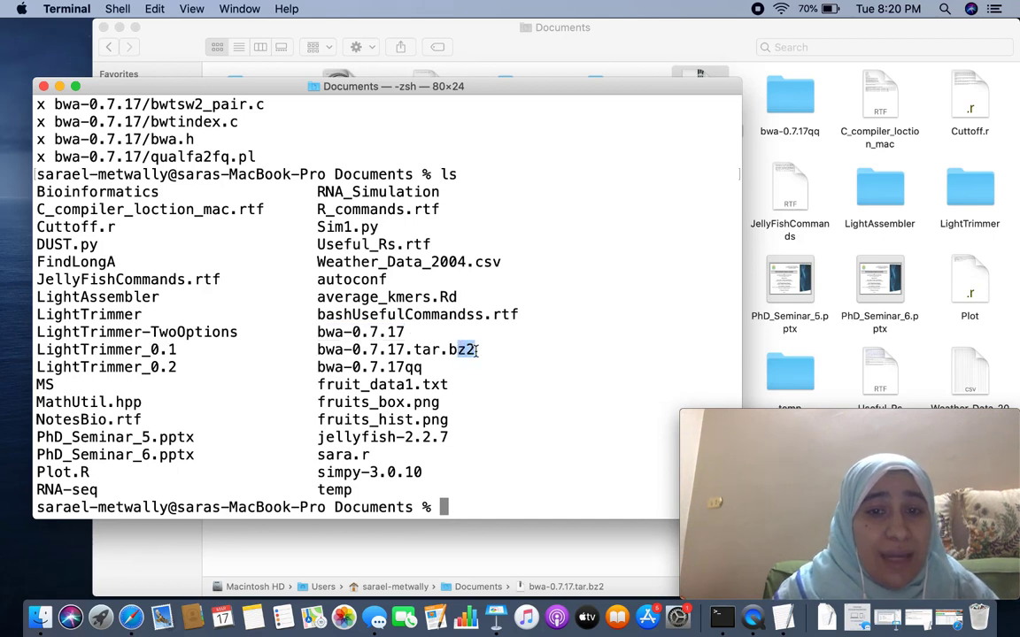
left_click_drag(478, 351, 317, 350)
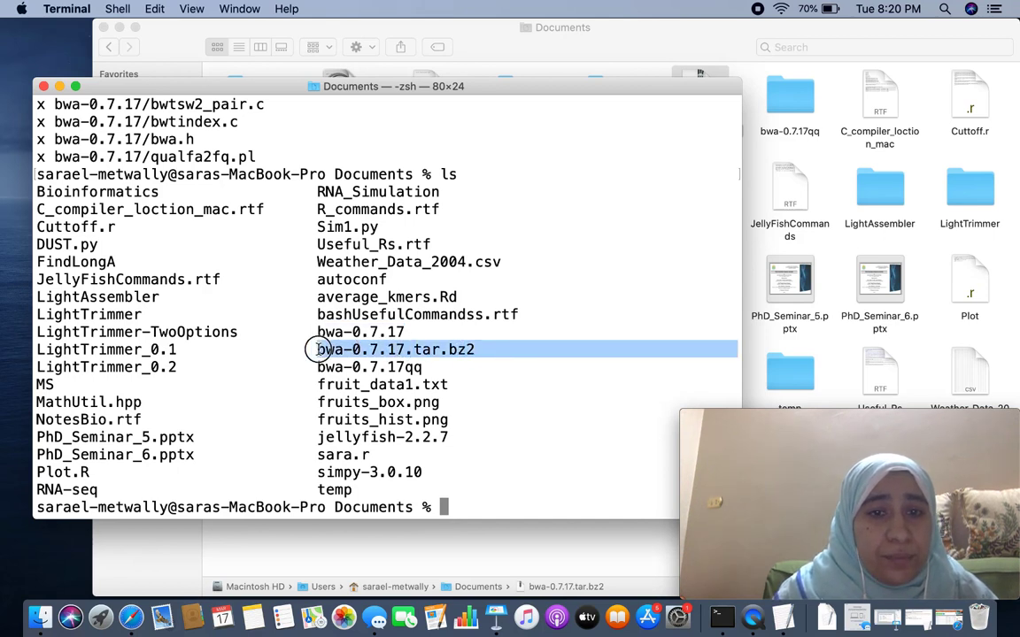
left_click_drag(249, 332, 417, 332)
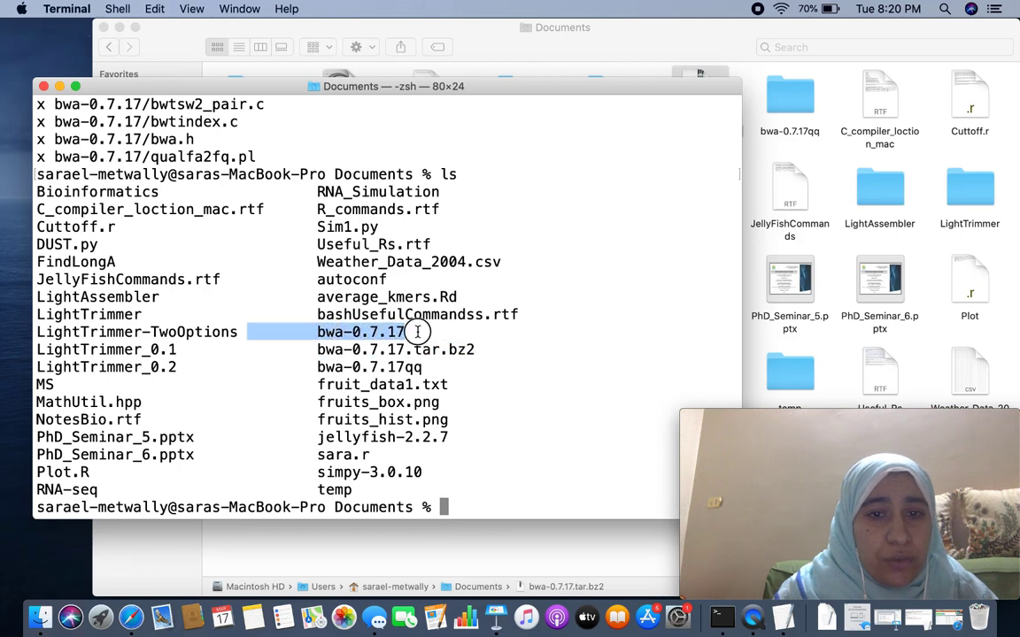
Change into the extracted source directory by running "cd bwa-0.7.17" with the folder name copied from the listing
left_click(460, 506)
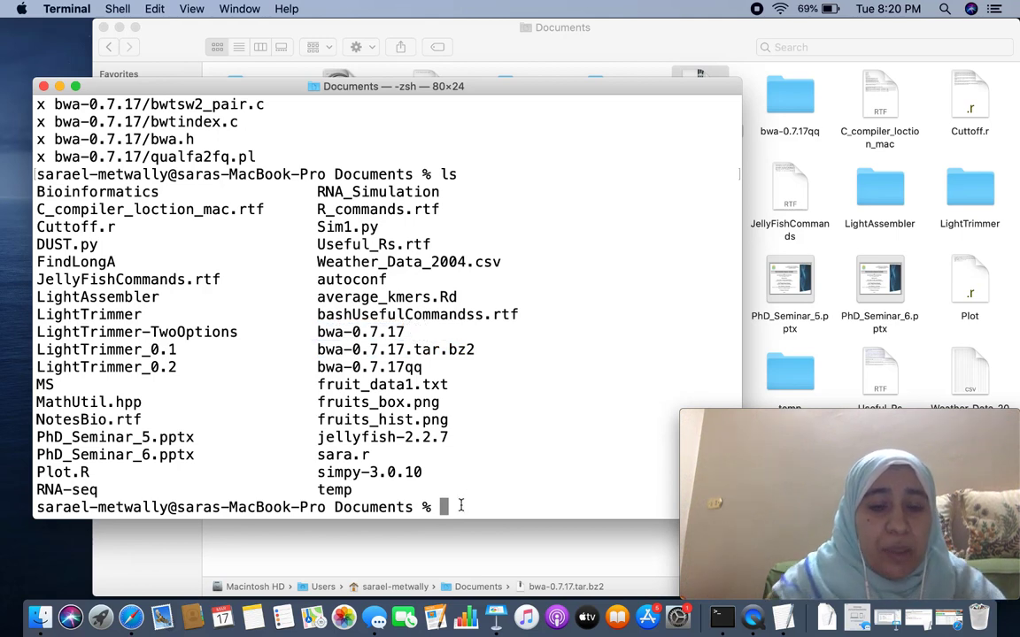
type("cd")
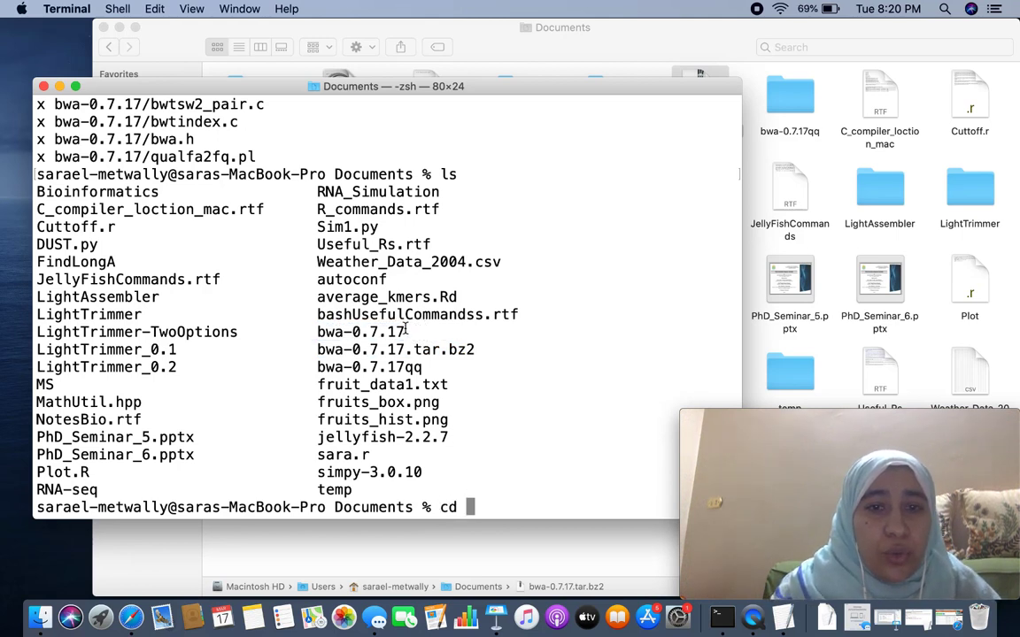
left_click_drag(406, 332, 317, 332)
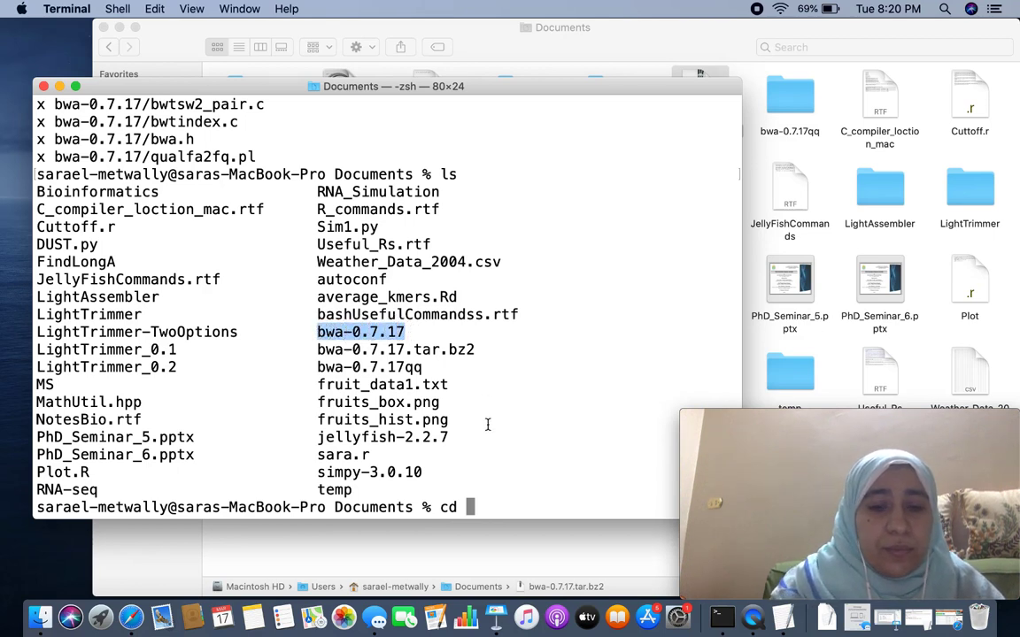
key("super+shift+v")
key("Return")
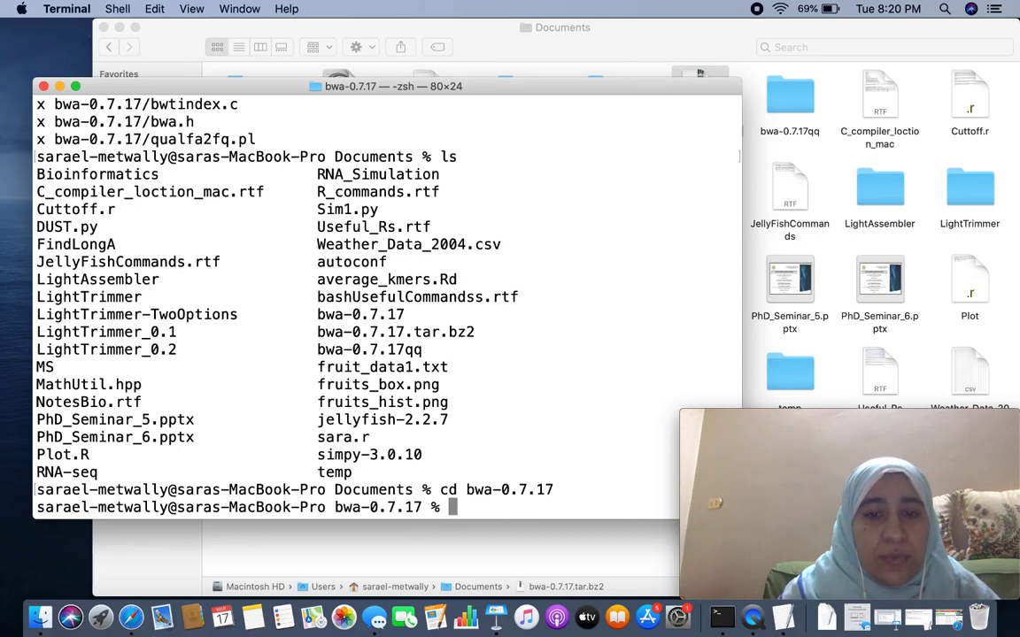
List the contents of the bwa-0.7.17 directory with ls, and compile the source by running make
type("ls")
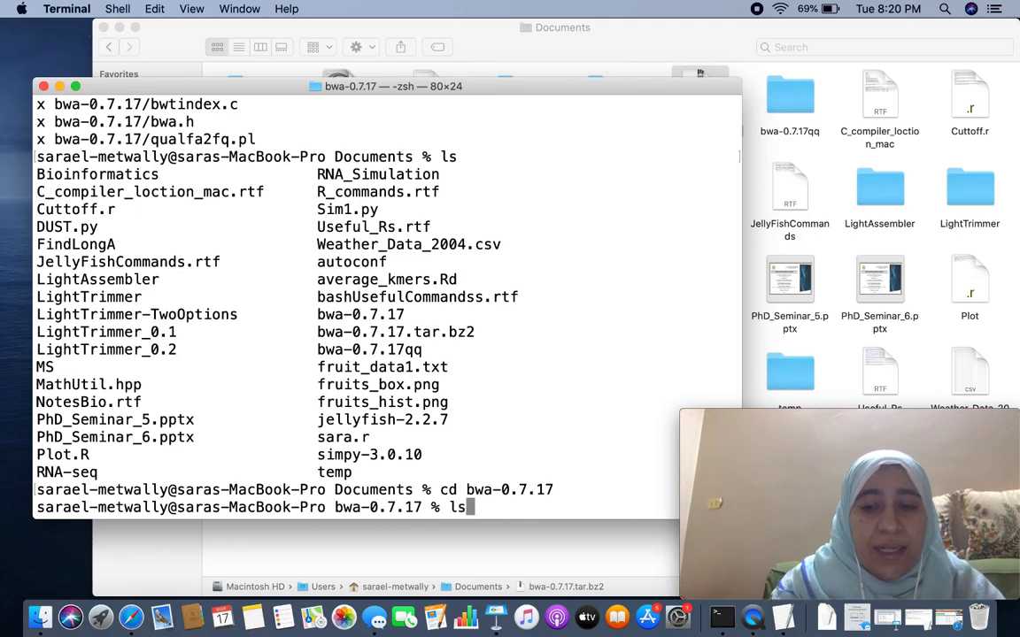
key("Return")
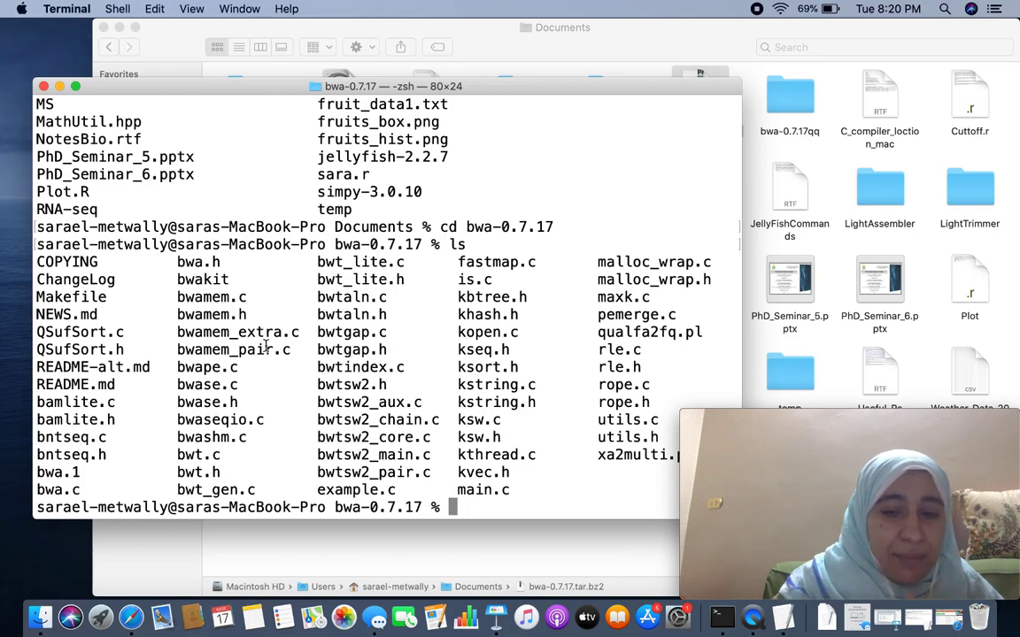
type("make")
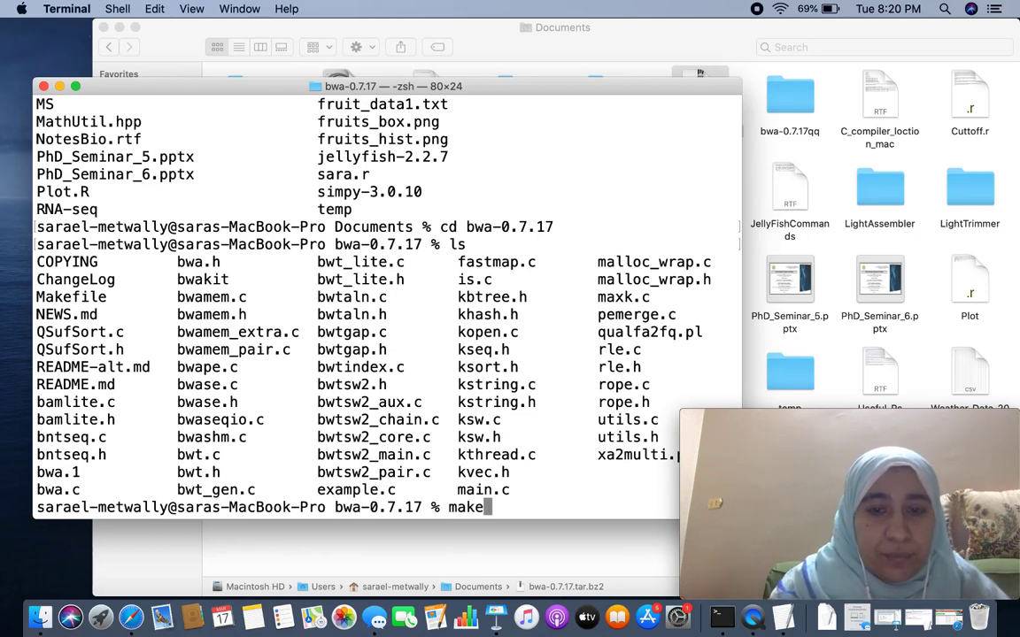
key("Return")
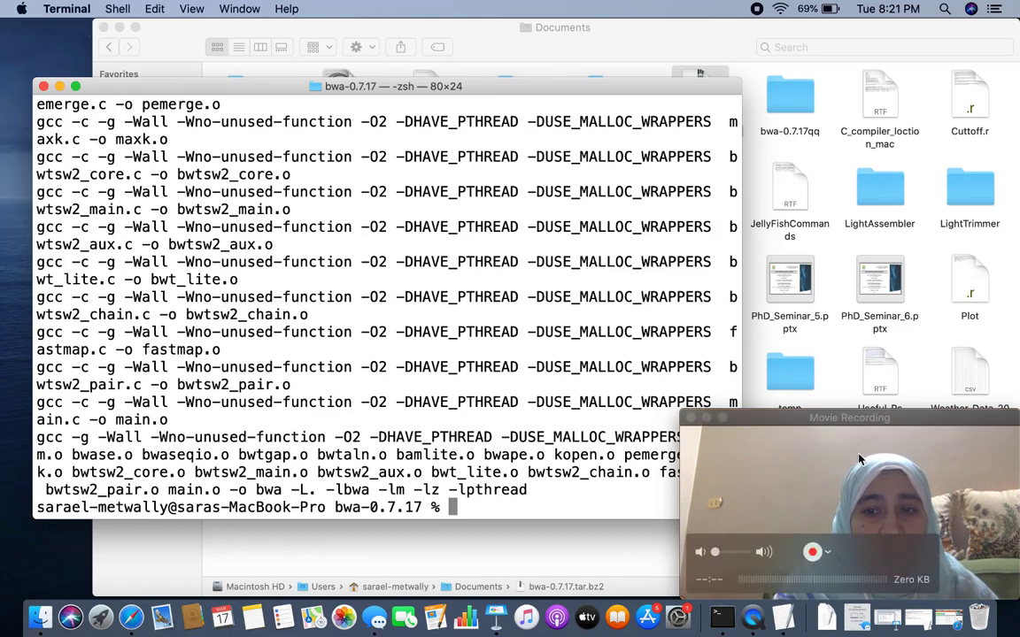
Move the Terminal window slightly lower on the desktop and erase the build output with the clear command
left_click_drag(850, 447, 883, 48)
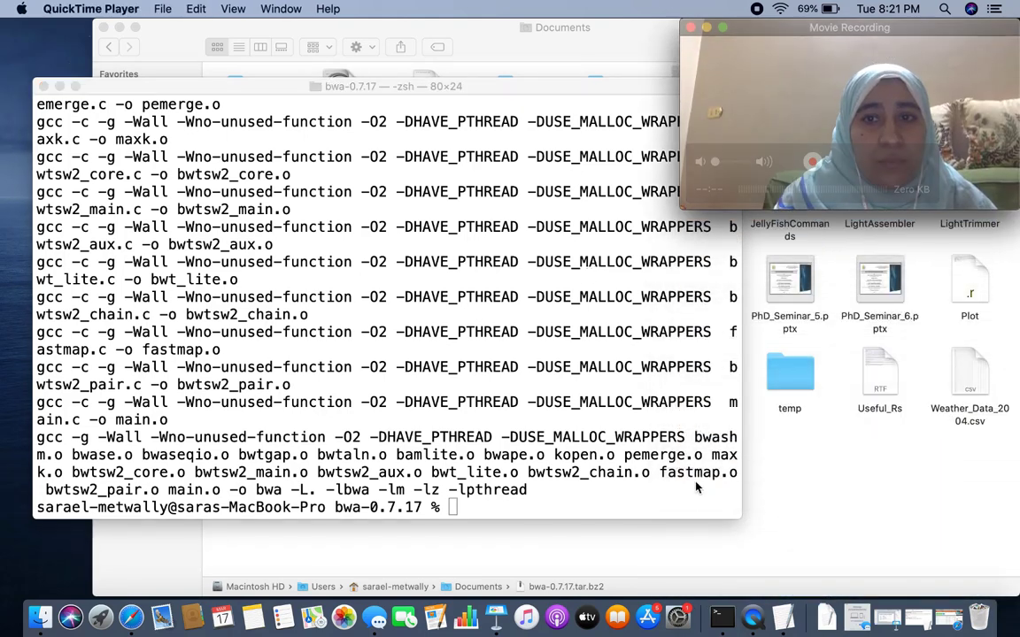
left_click(647, 453)
left_click_drag(453, 88, 448, 112)
left_click(448, 68)
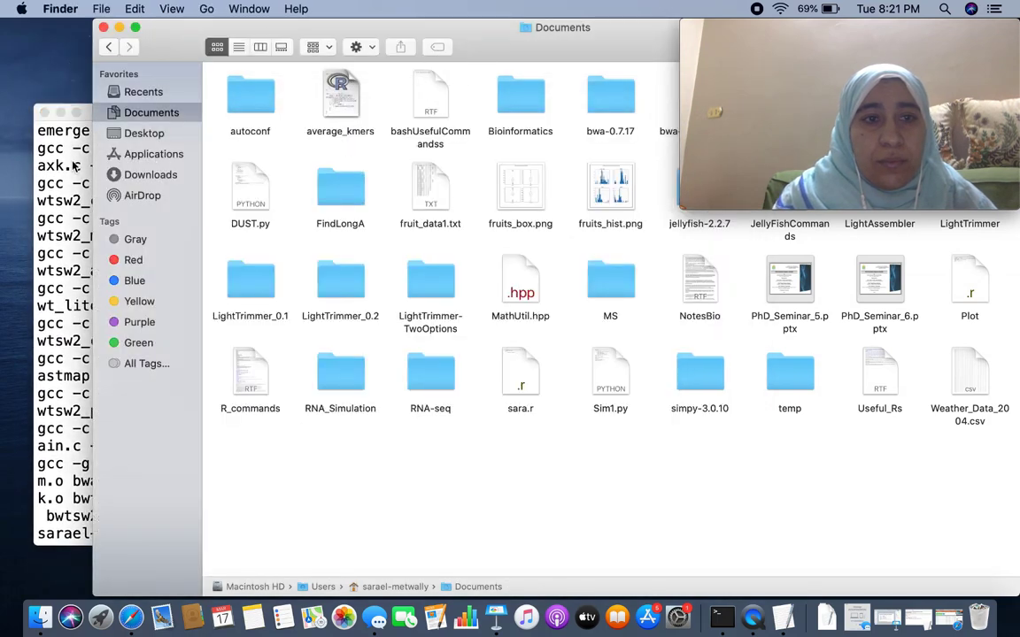
left_click(40, 131)
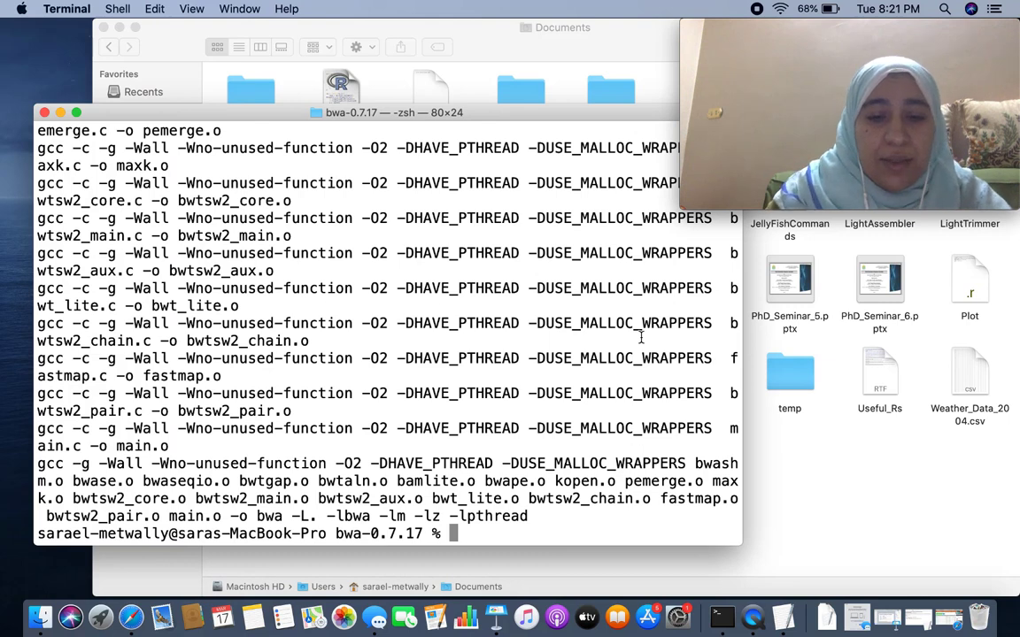
type("clear")
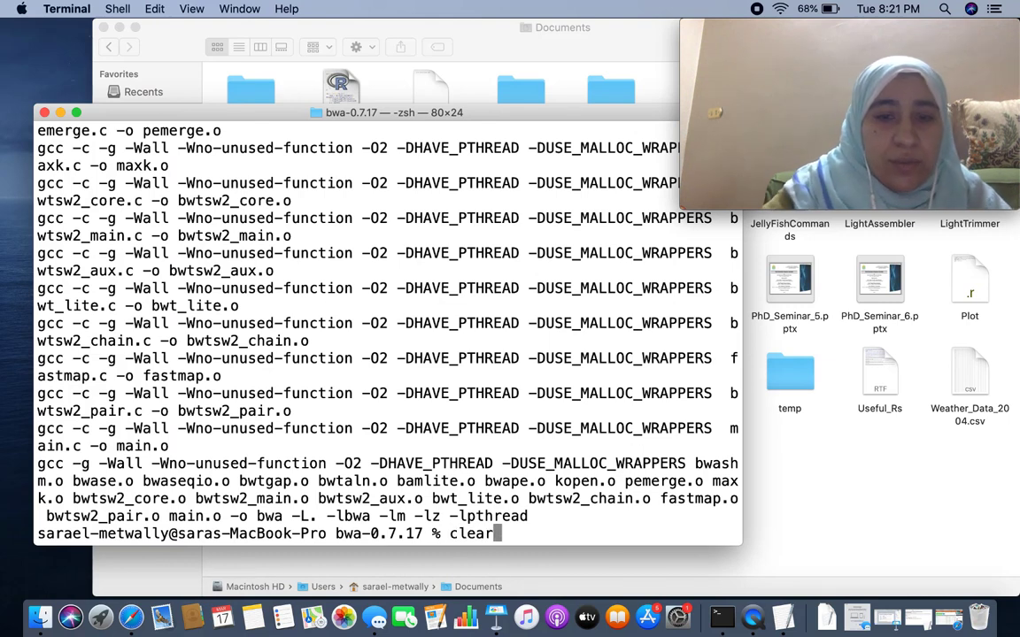
key("Return")
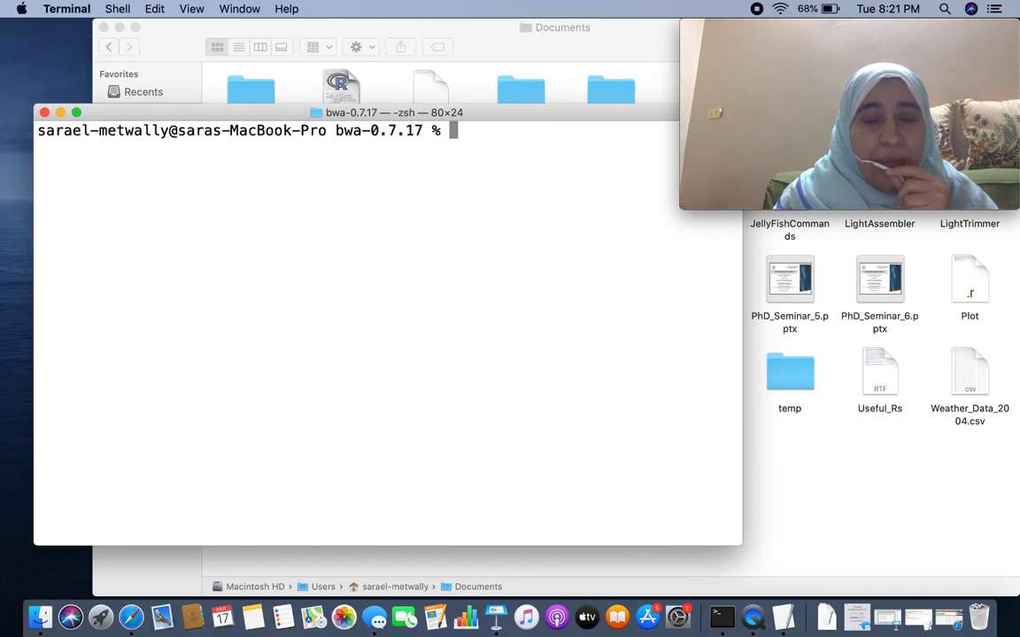
Run the compiled aligner with ./bwa from the bwa-0.7.17 directory to print its usage
type(".")
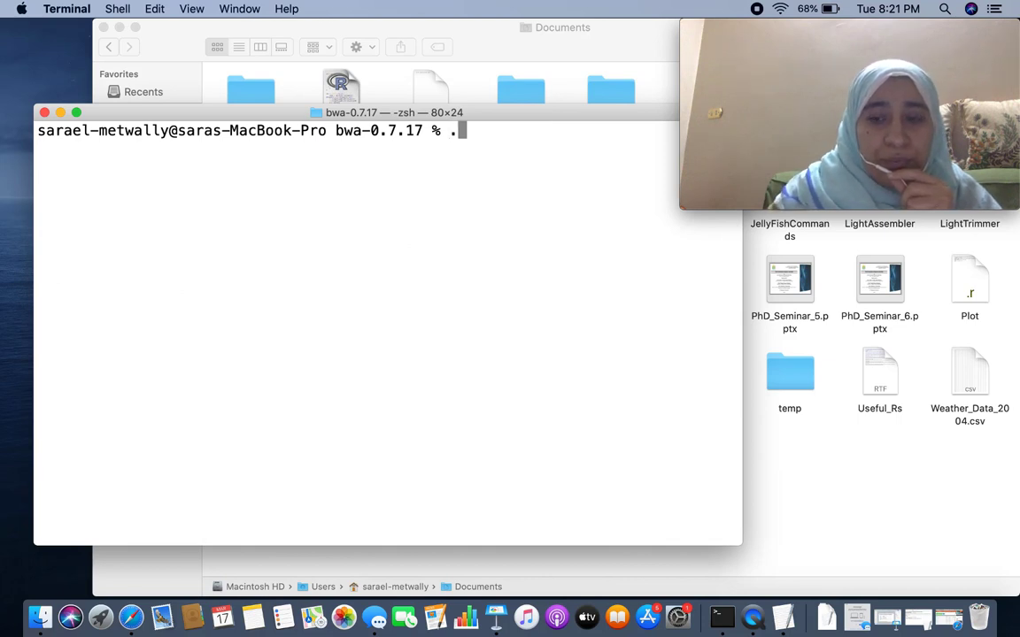
type("/b")
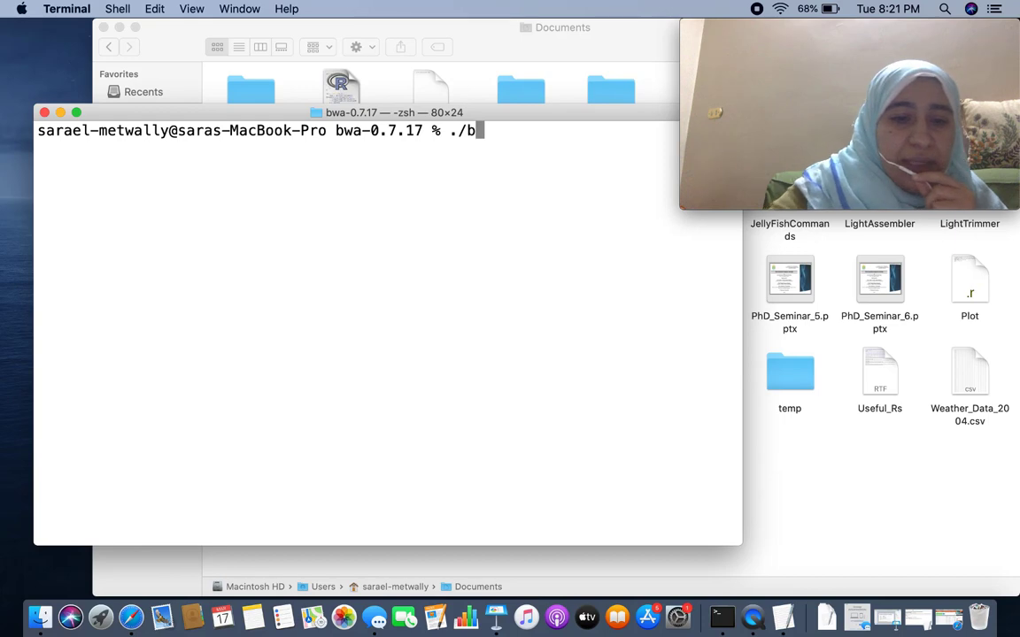
type("wa")
key("Return")
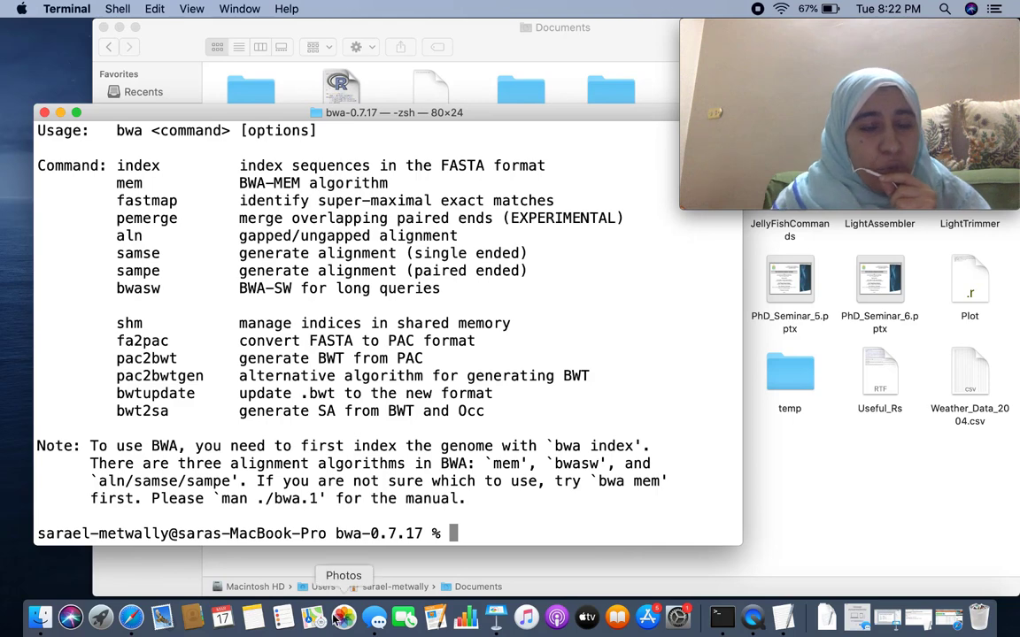
Switch to Safari and open the Google home page in a new tab
left_click(132, 620)
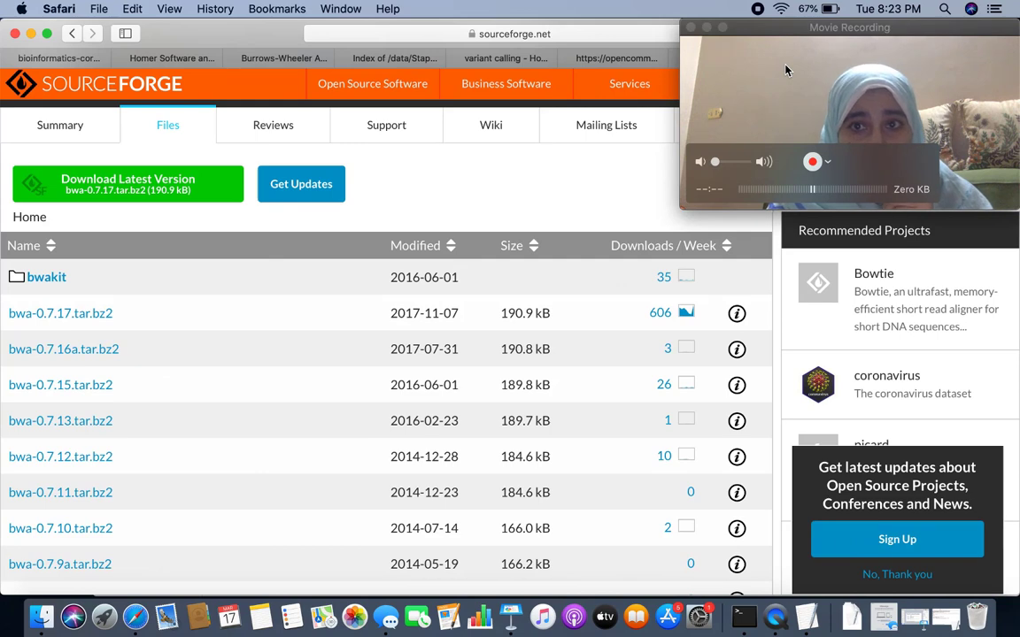
left_click_drag(786, 70, 277, 391)
left_click(1009, 58)
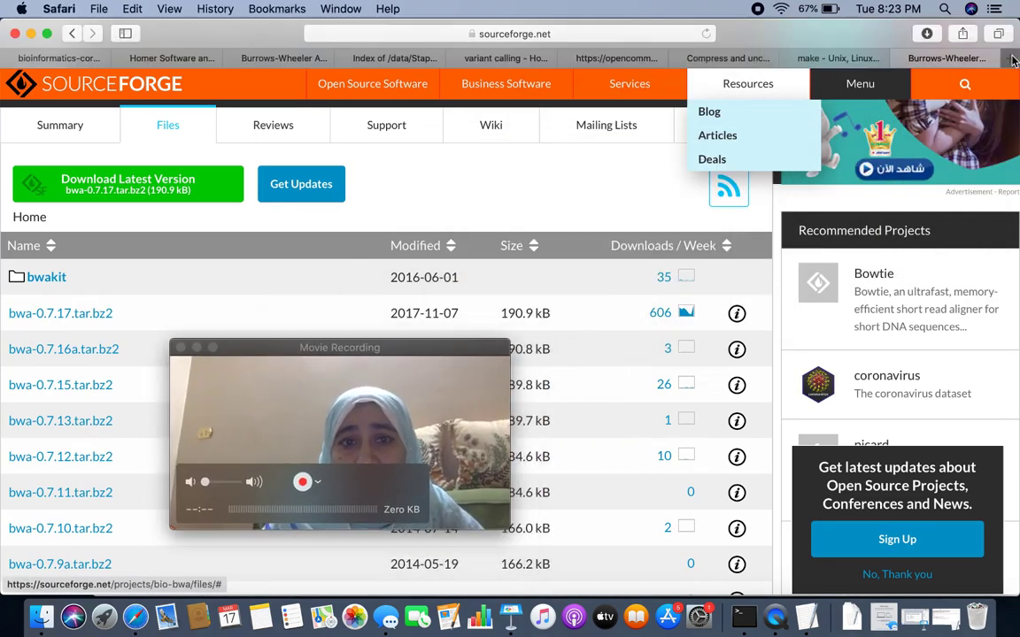
left_click(1009, 58)
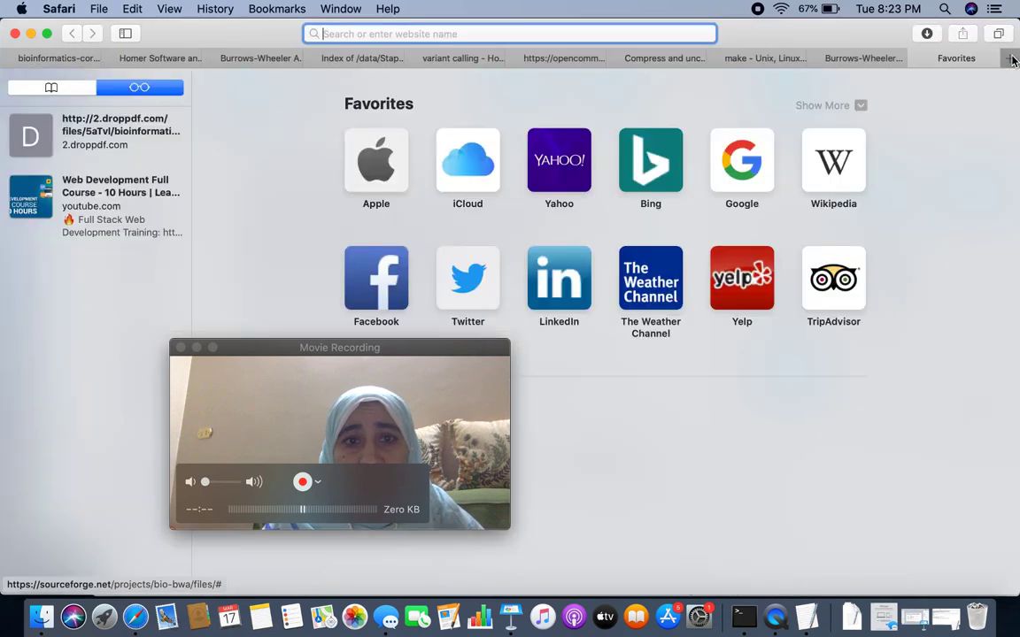
left_click(735, 181)
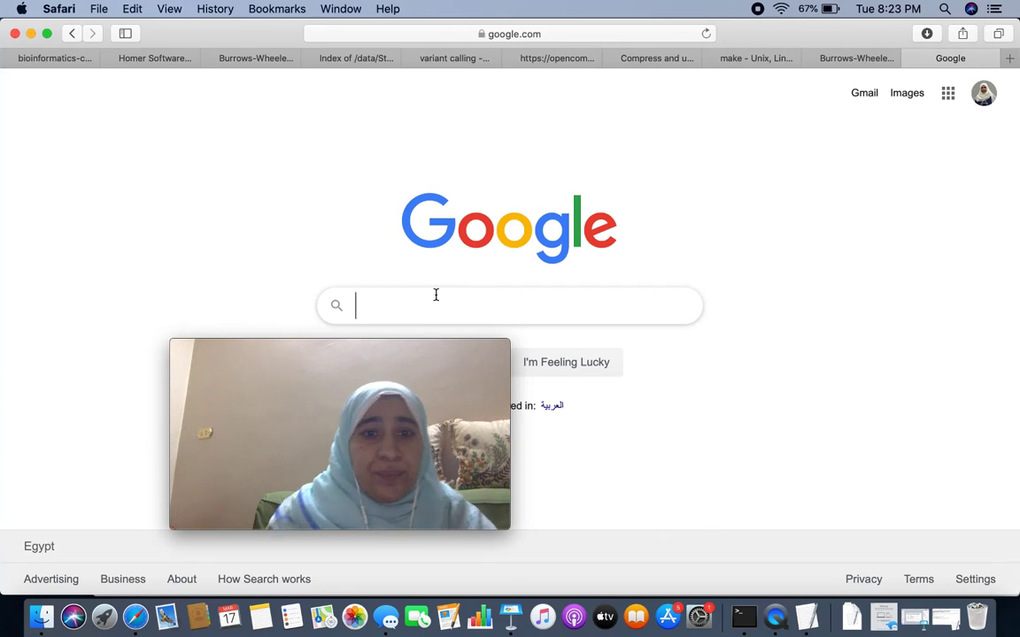
Enter "GAGE ass" as the Google query and run the suggested search "gage assembly"
type("GAGE")
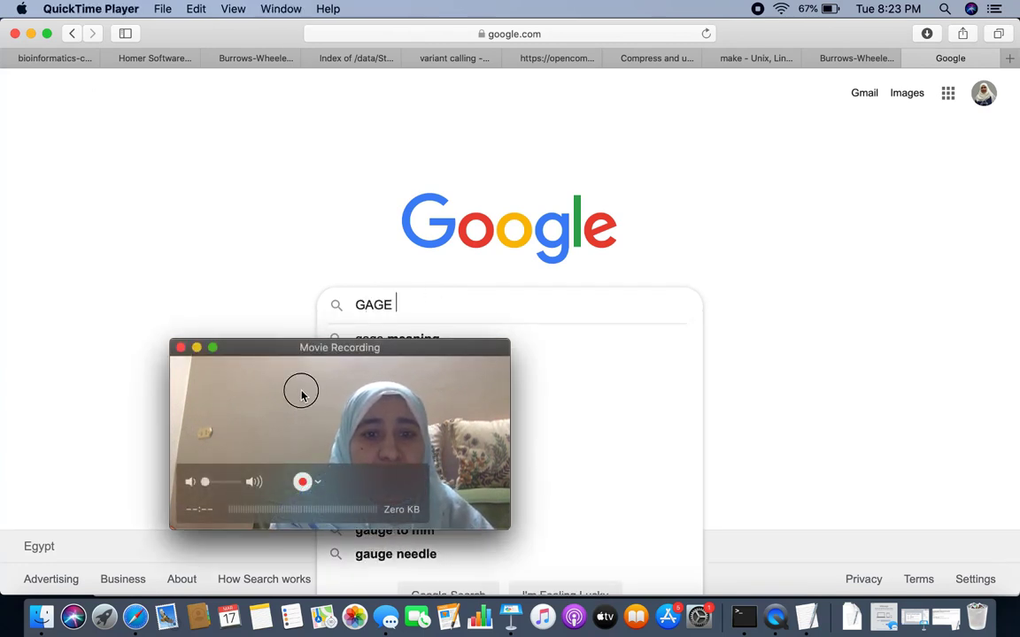
left_click_drag(298, 389, 110, 85)
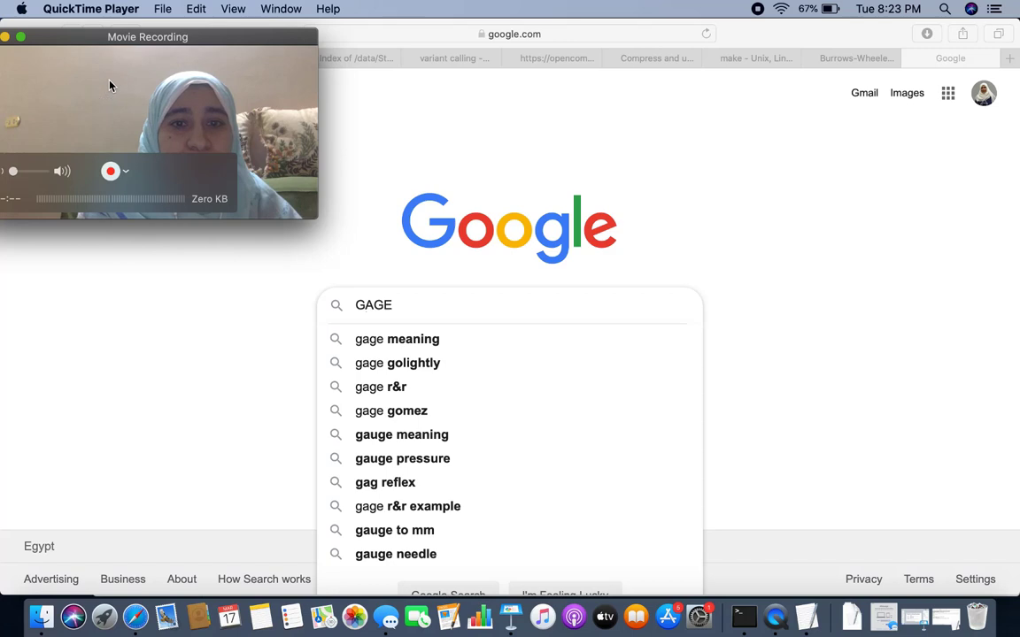
left_click(431, 304)
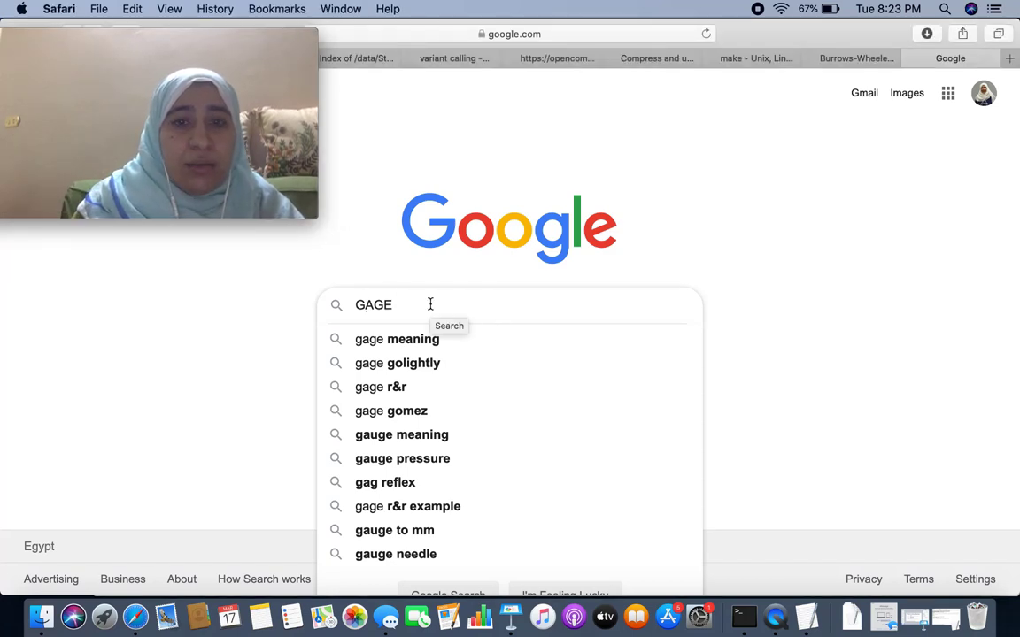
type("ass")
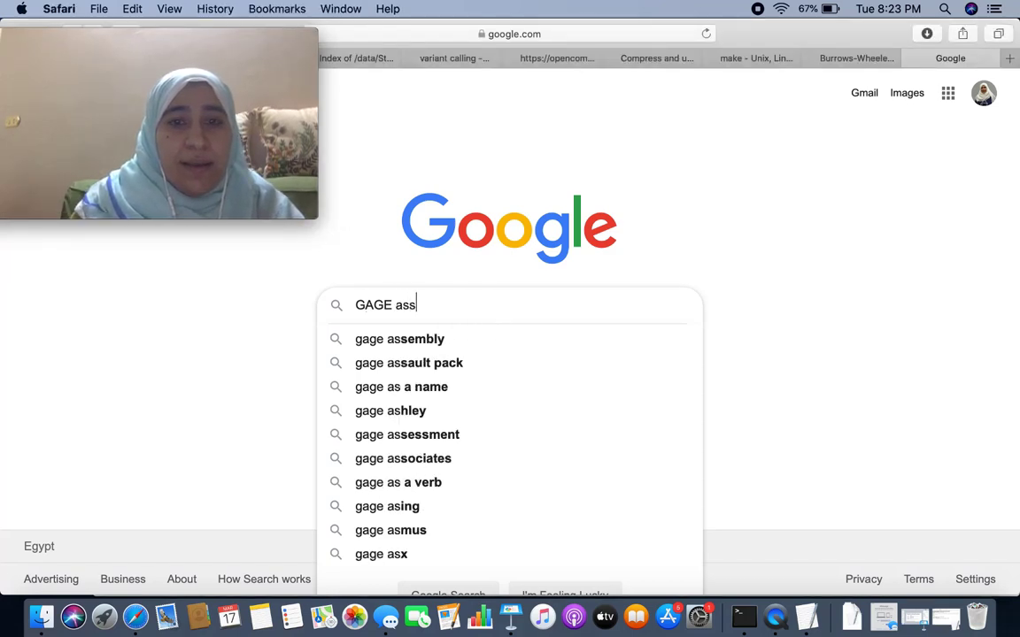
left_click(404, 339)
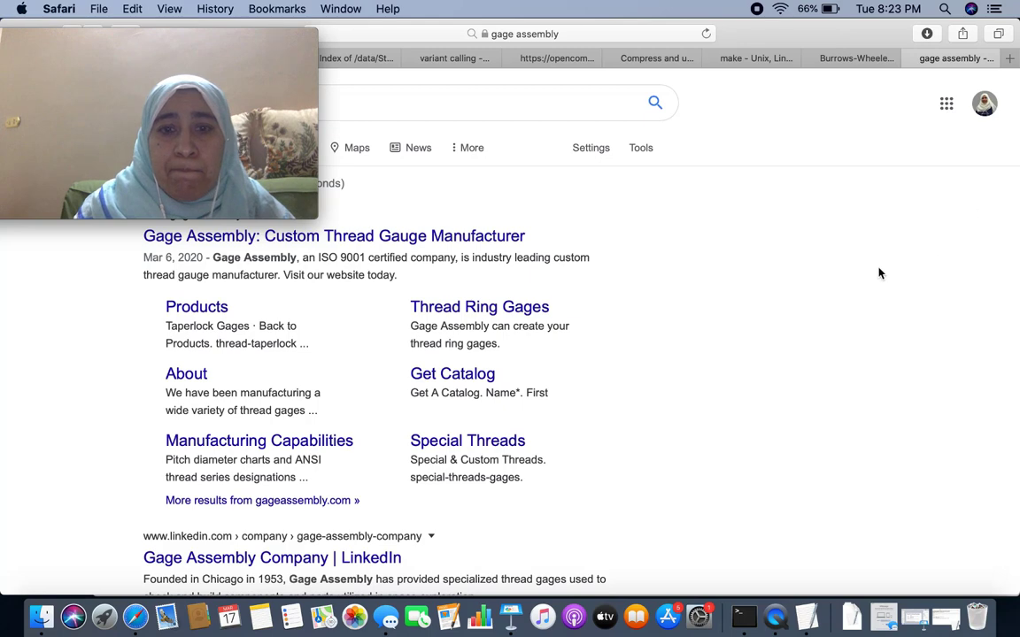
Move the Movie Recording window clear of the Google results and the browser's tab bar
scroll(878, 273, "down", 2)
scroll(492, 328, "down", 5)
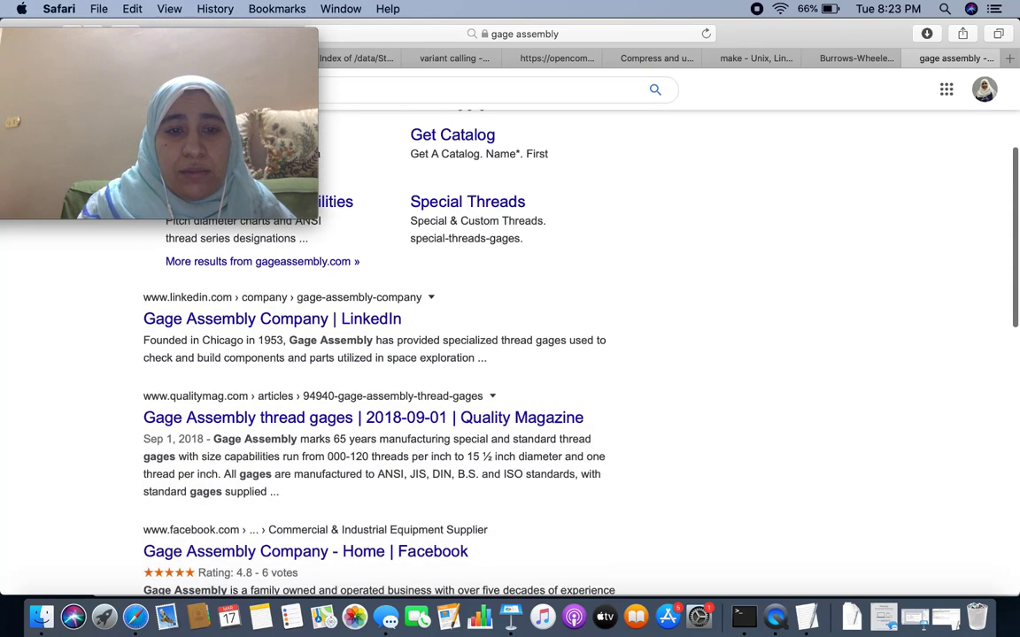
scroll(493, 328, "up", 4)
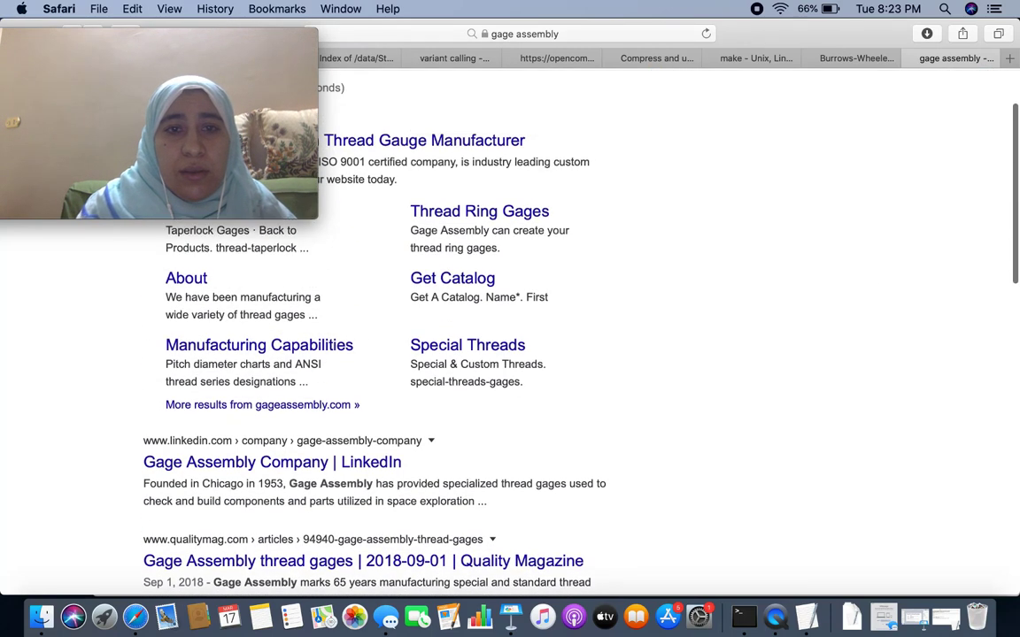
mouse_move(173, 84)
left_click_drag(94, 53, 832, 414)
left_click(780, 236)
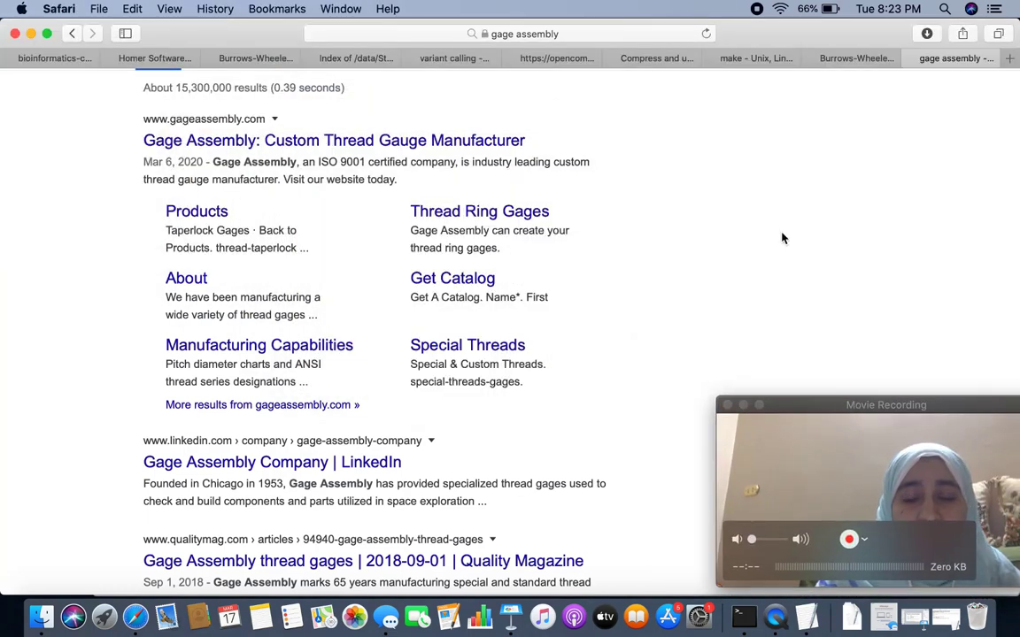
Insert "genome" into the Google query and run the search for "gage genome assembly"
scroll(781, 236, "up", 3)
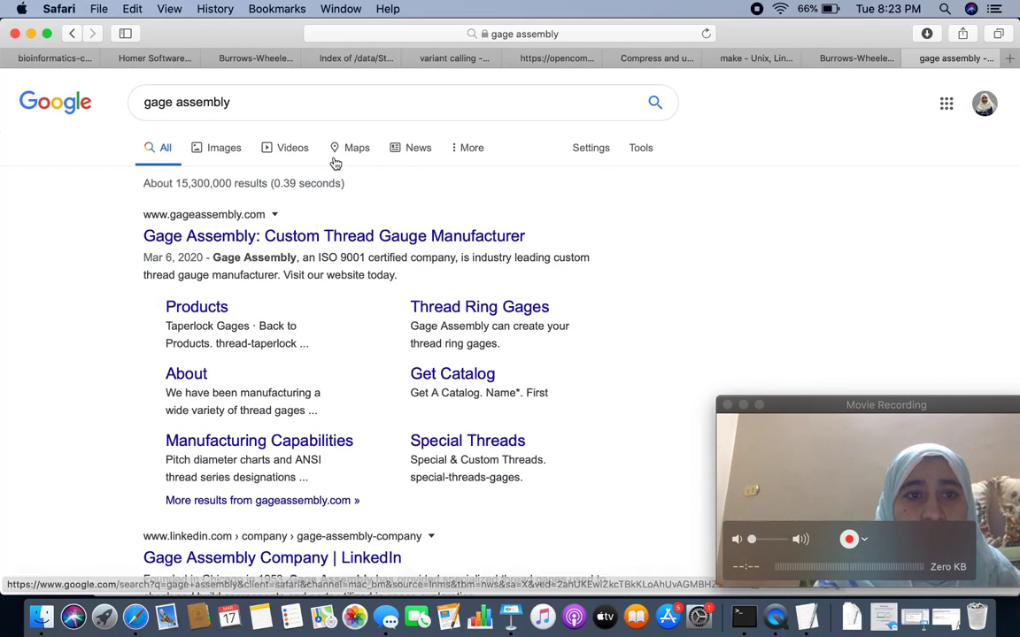
left_click(245, 103)
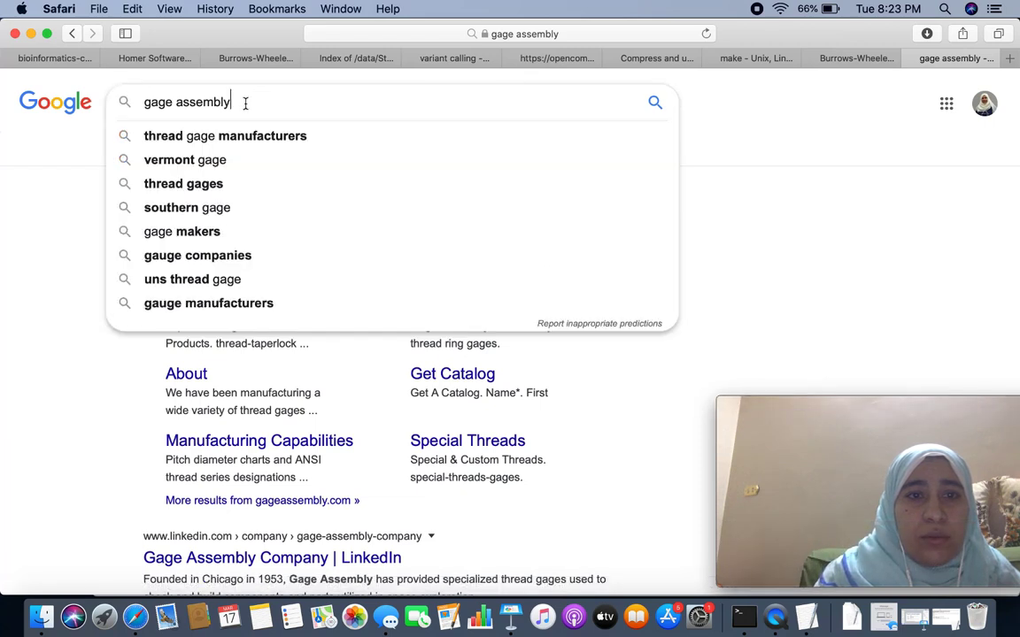
left_click(177, 102)
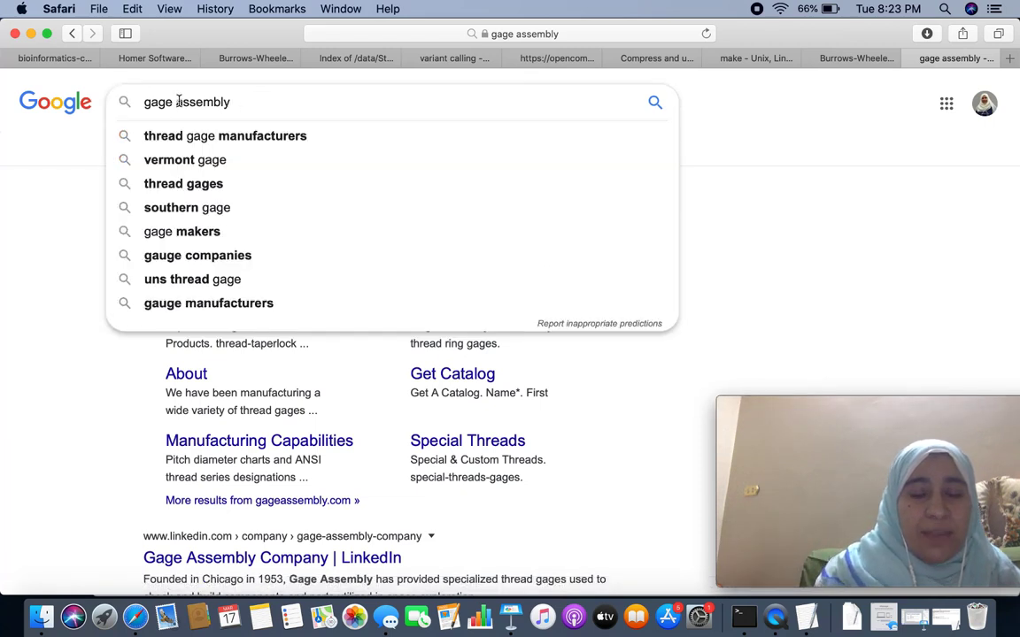
type("genome")
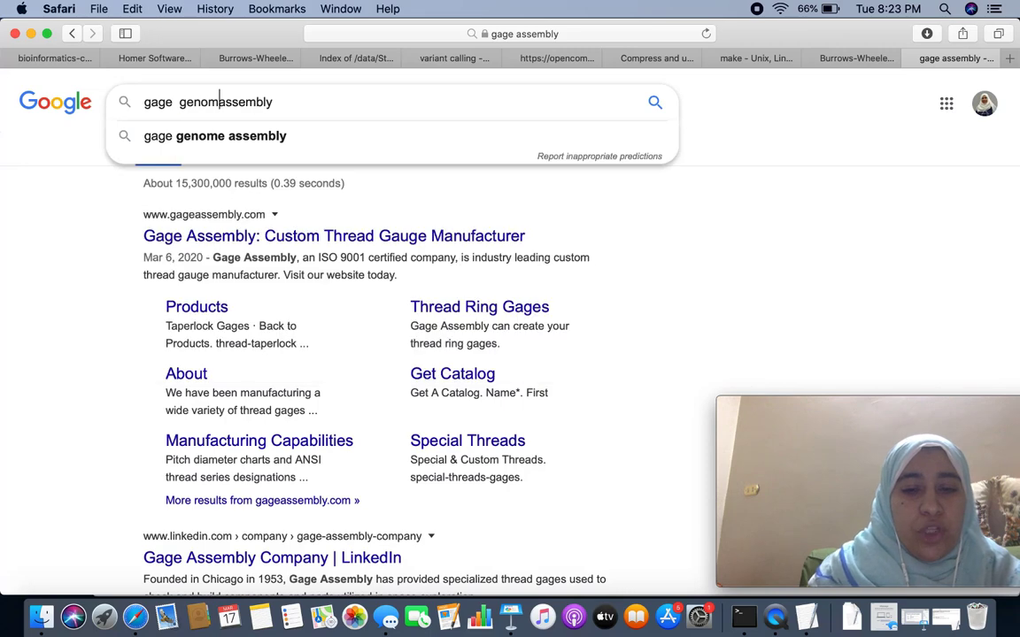
key("Return")
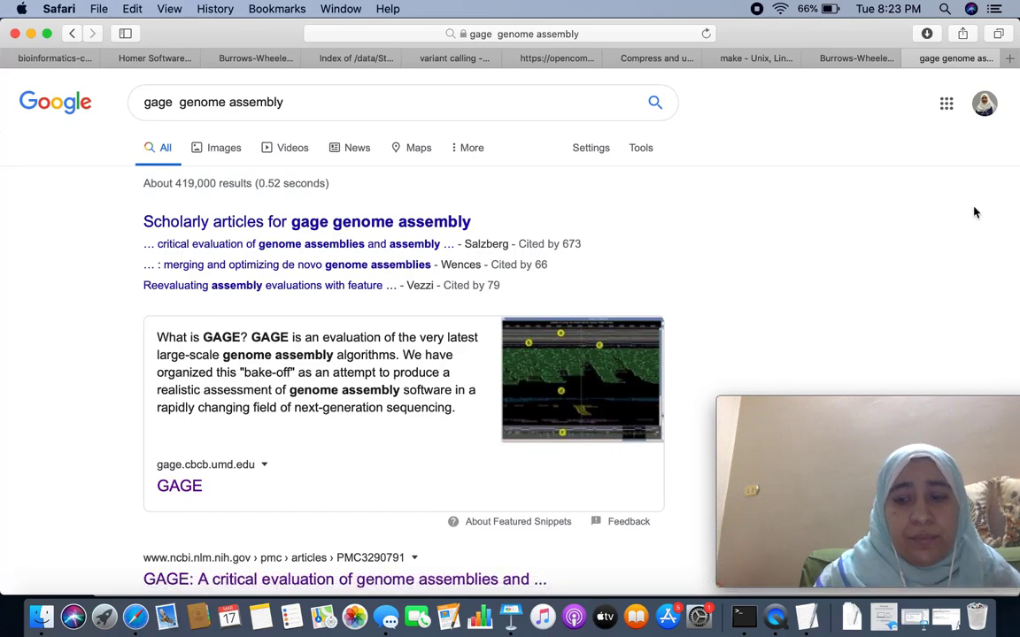
View the PMC article "GAGE: A critical evaluation of genome assemblies and assembly algorithms" and return to the search results
scroll(973, 212, "down", 5)
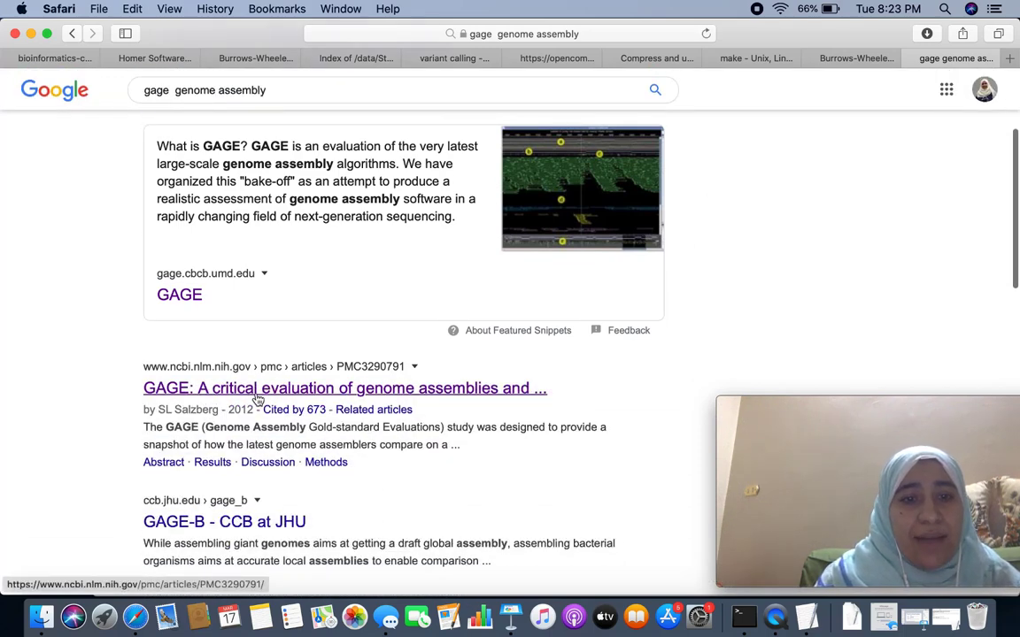
left_click(379, 392)
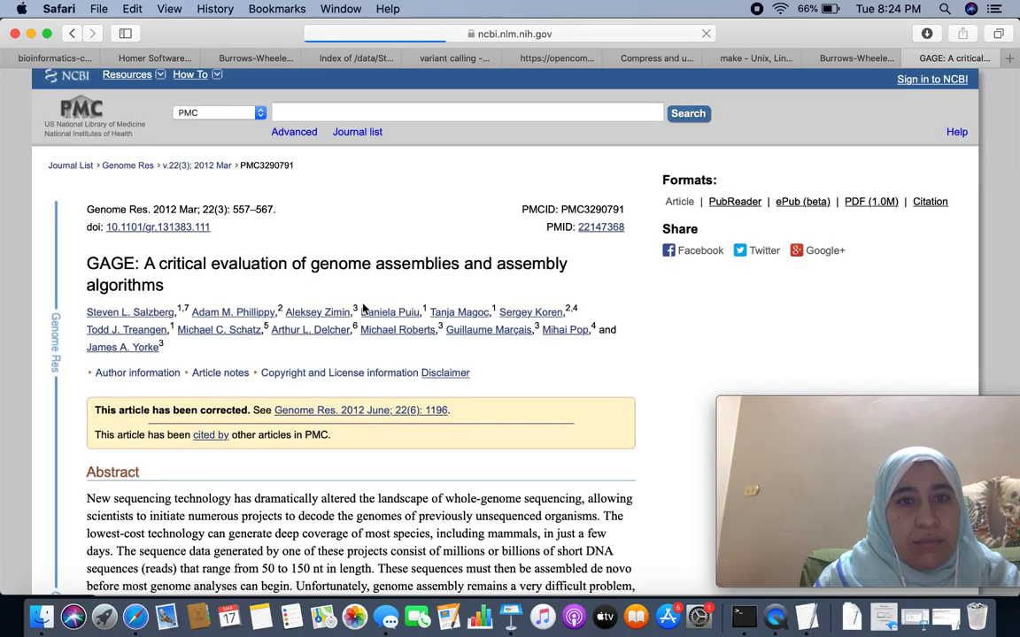
left_click(73, 34)
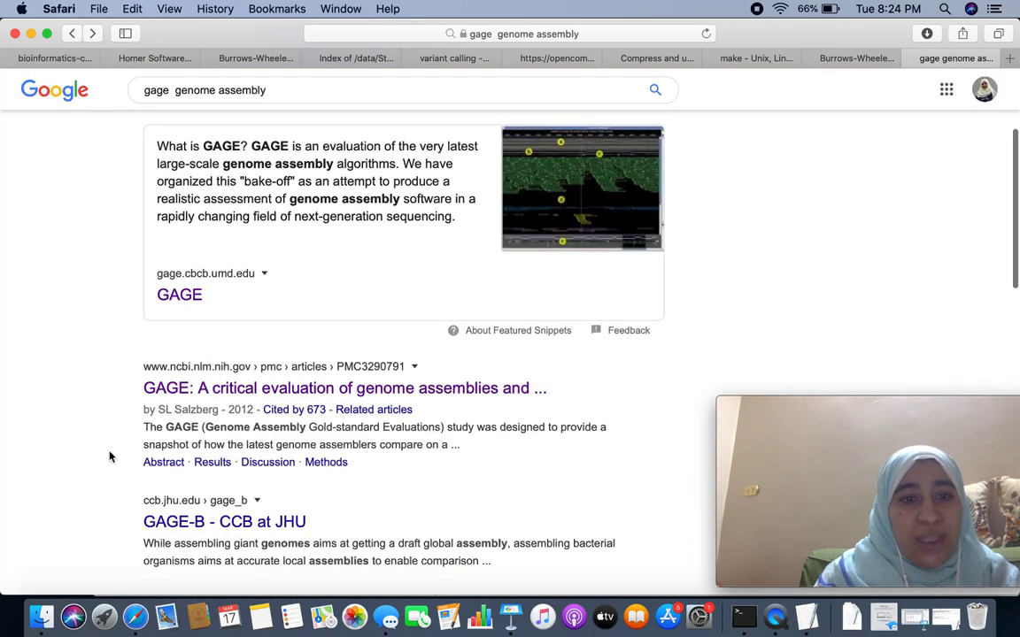
Open the GAGE website's Data sets page and go to the Staphylococcus aureus data download page
left_click(185, 301)
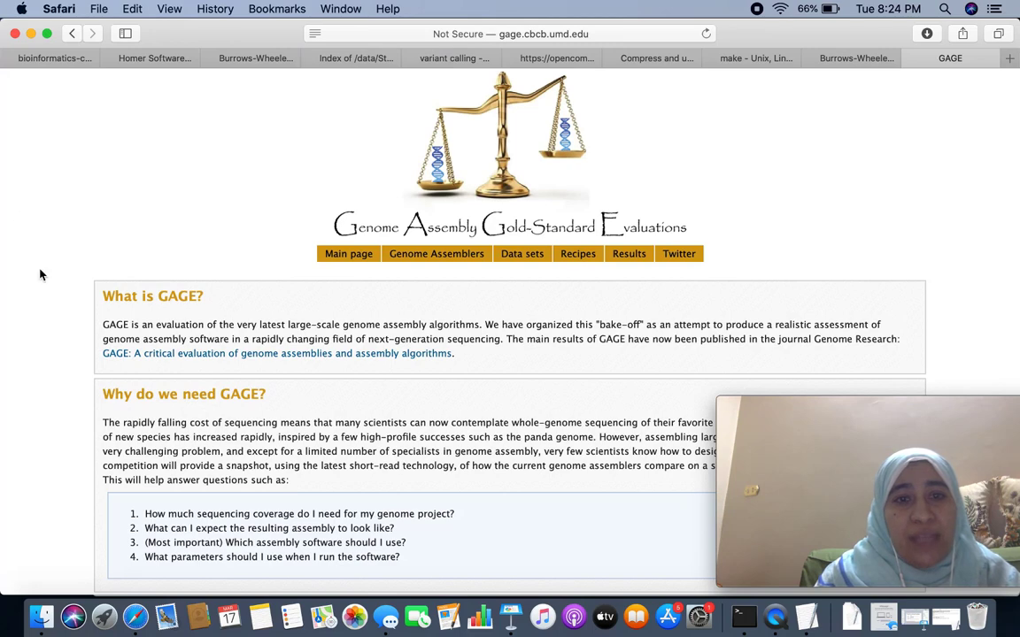
left_click(527, 255)
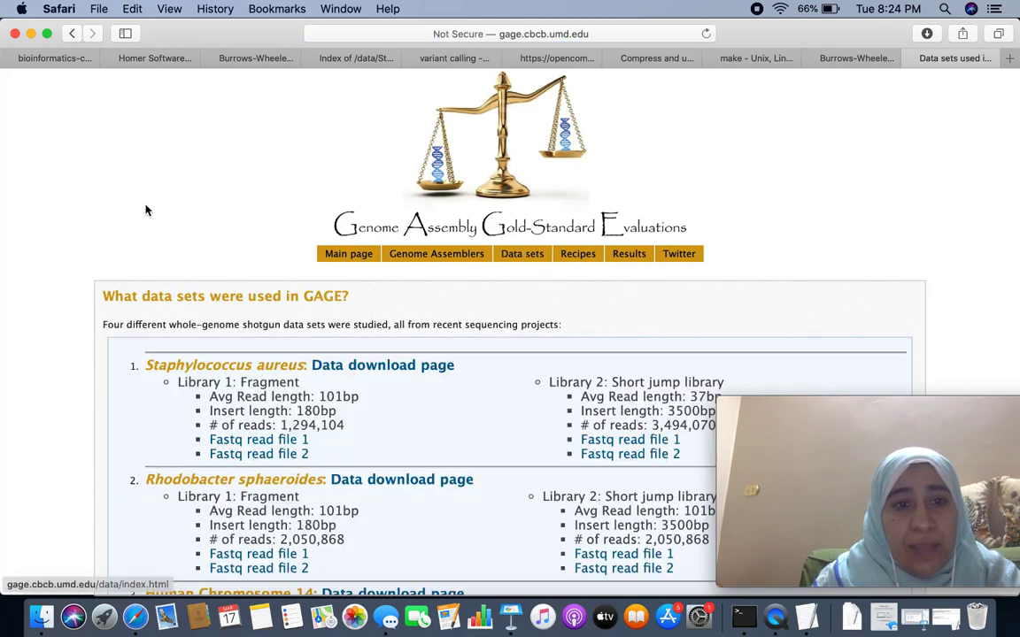
scroll(136, 202, "down", 5)
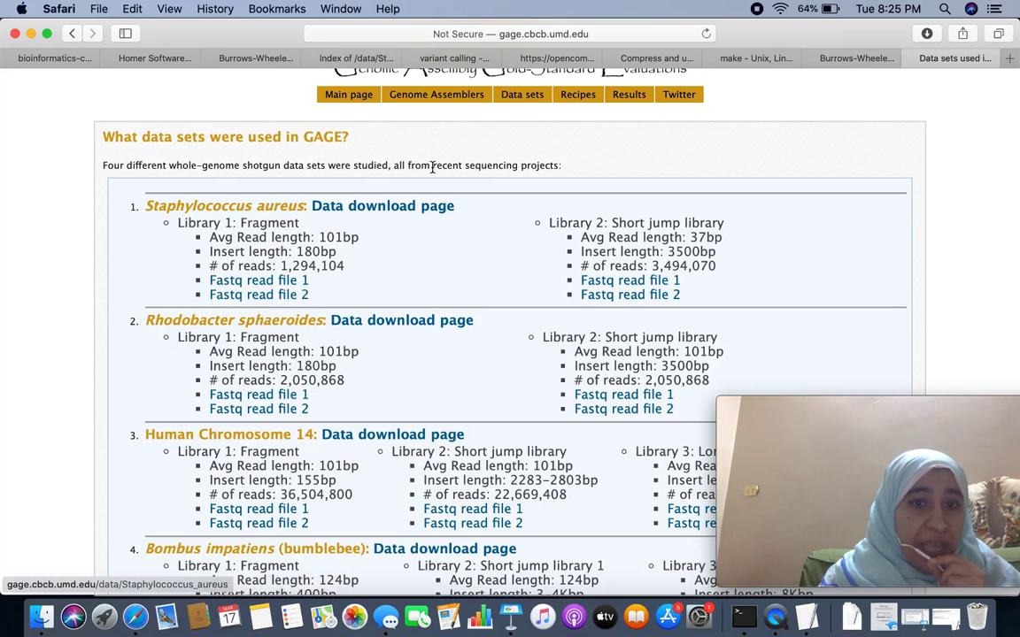
left_click(403, 215)
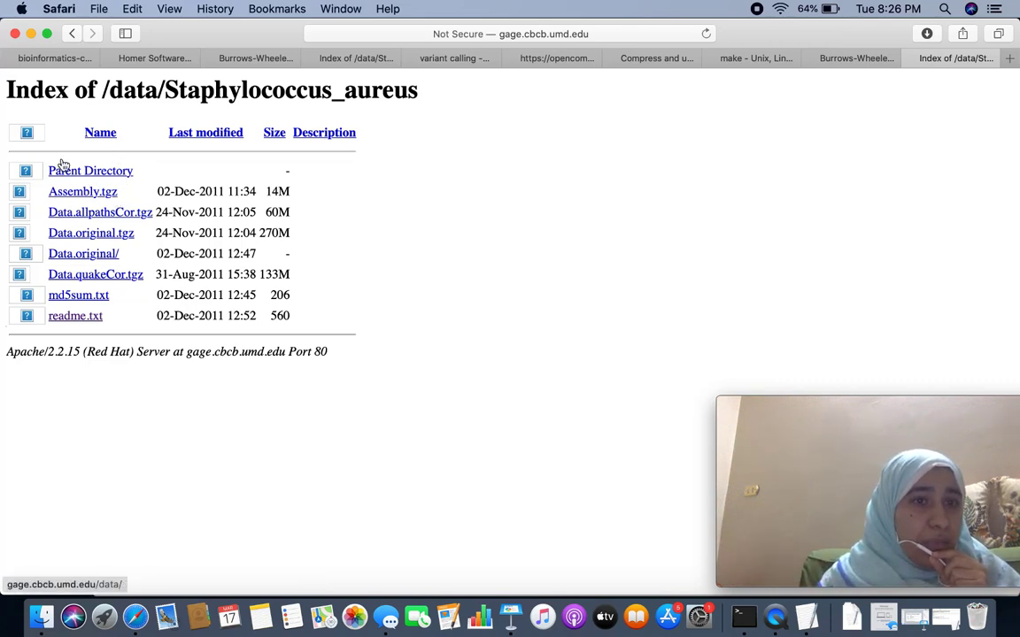
Minimize the Safari and Terminal windows and show the Downloads folder in Finder
left_click(31, 34)
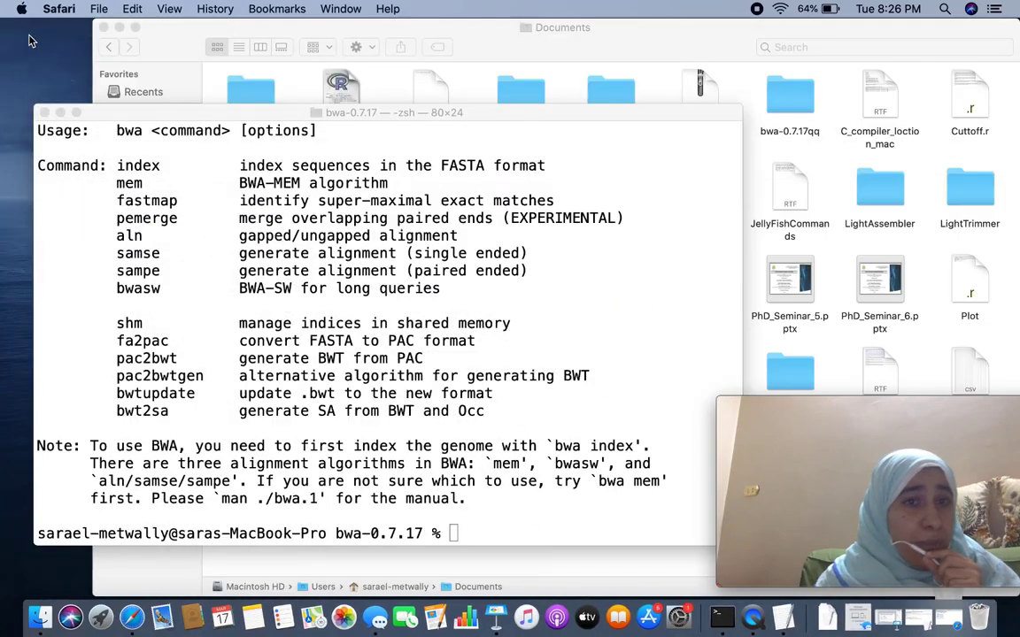
left_click(60, 112)
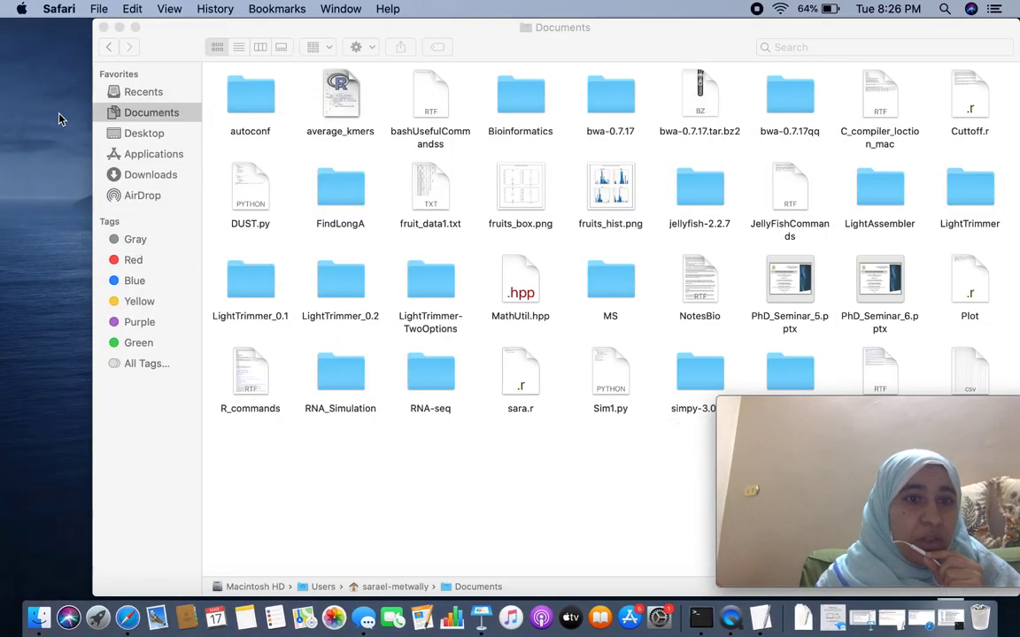
left_click(14, 144)
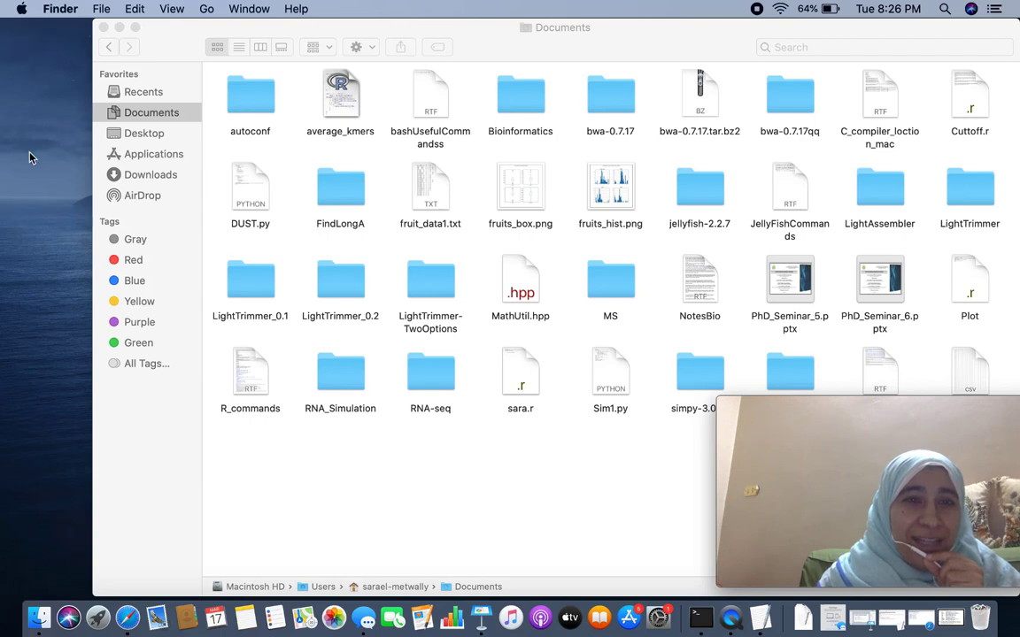
left_click(206, 9)
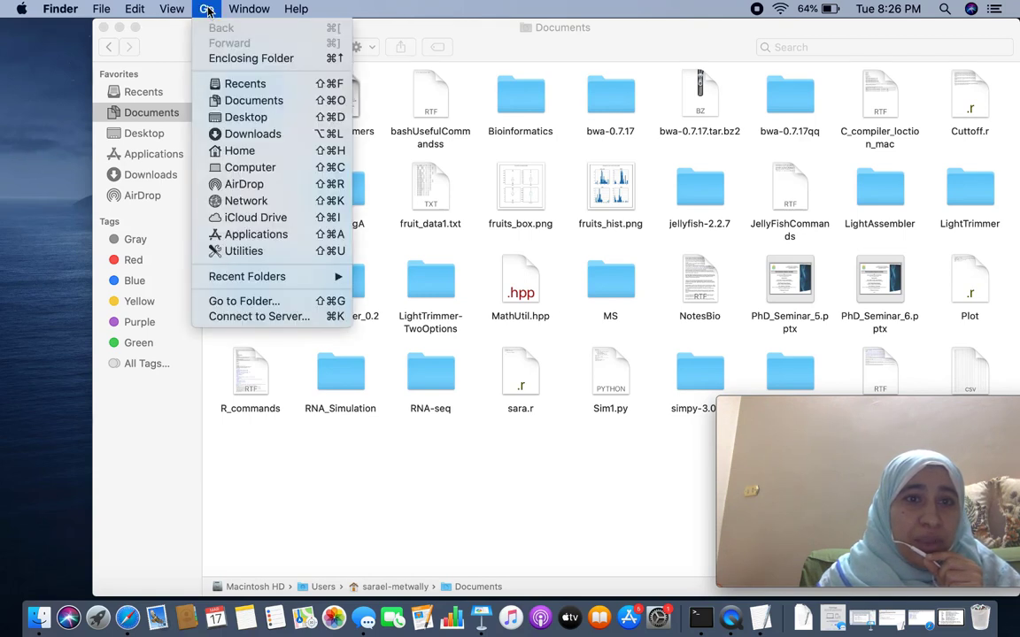
left_click(256, 135)
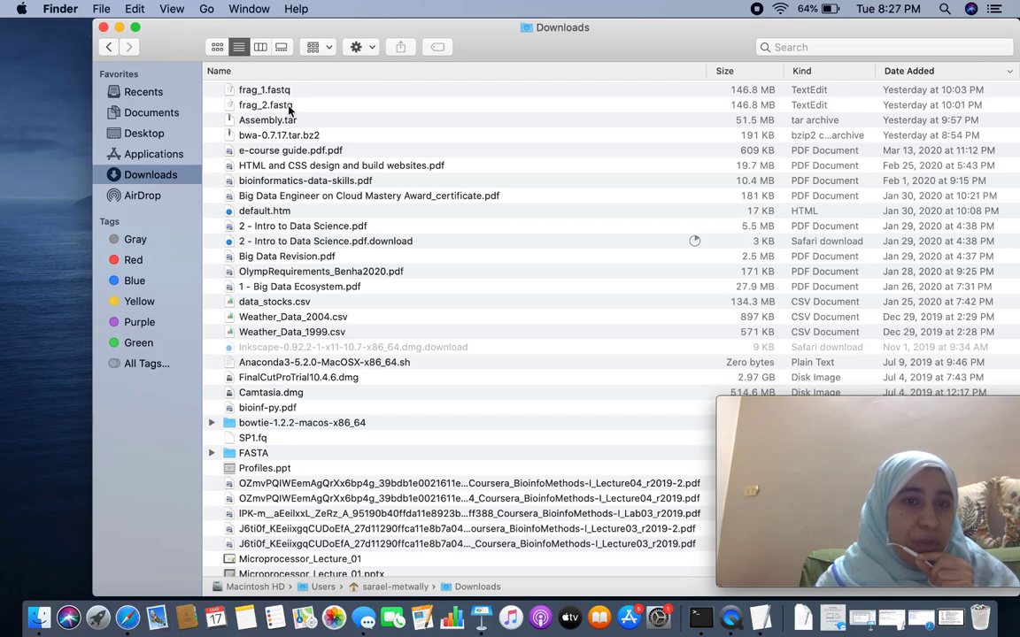
Go to the Documents folder and open the bwa-0.7.17qq folder
left_click(17, 144)
left_click(204, 9)
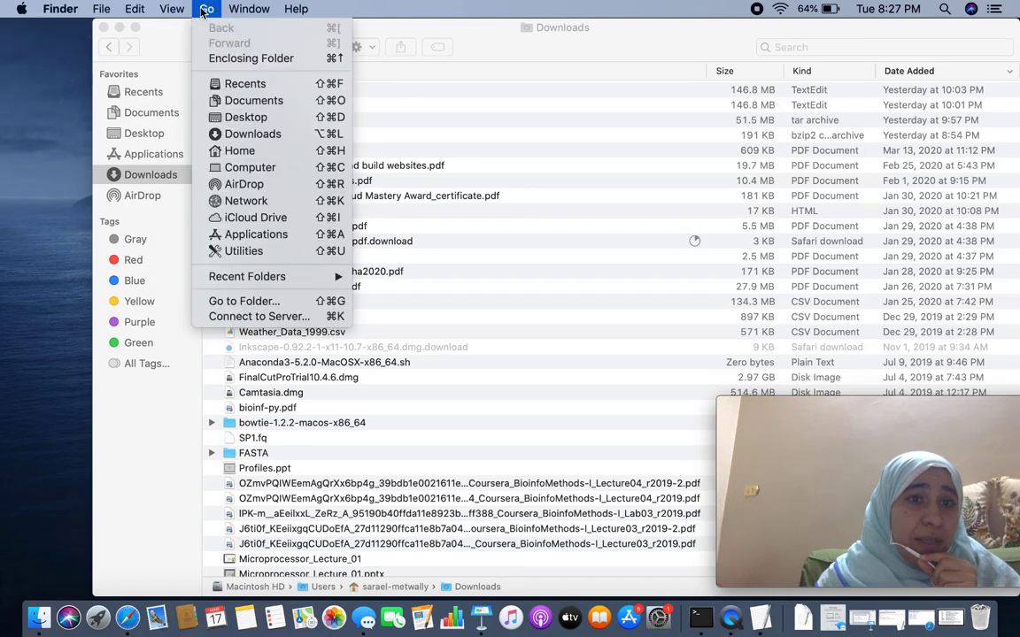
left_click(259, 103)
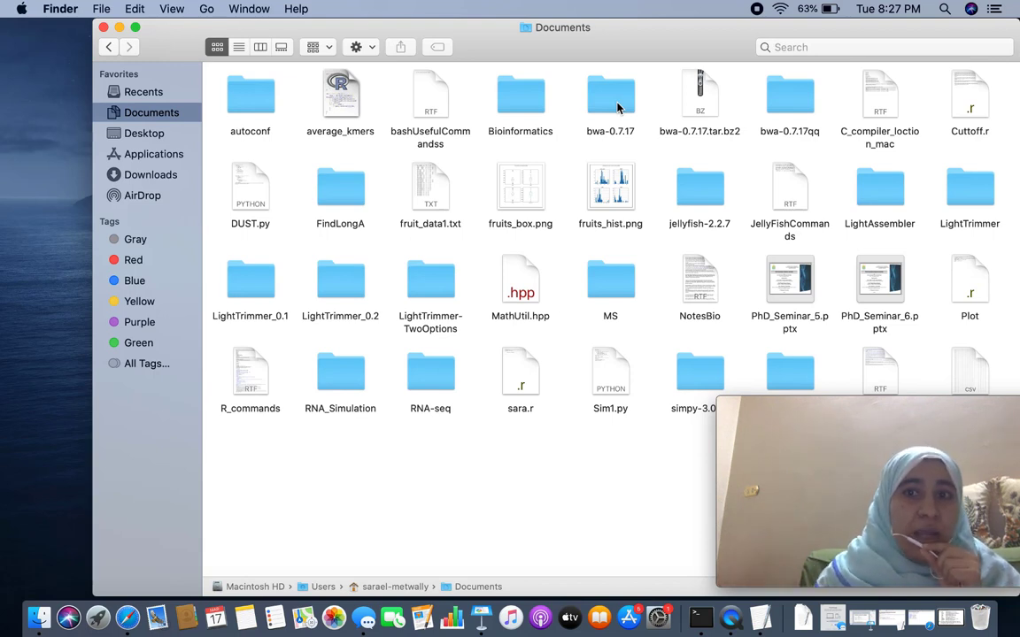
double_click(791, 102)
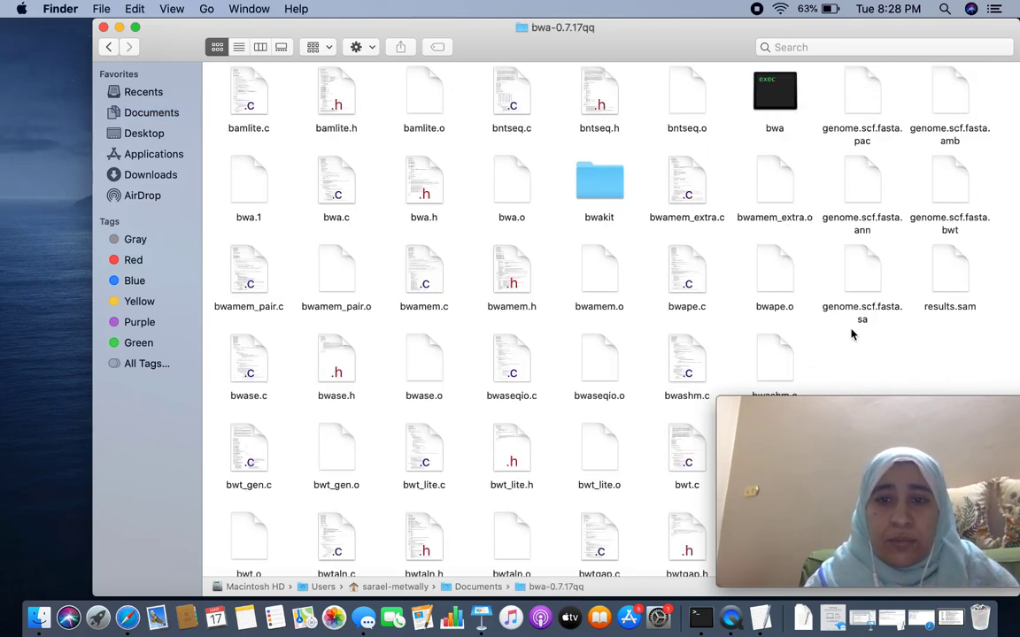
Select frag_1.fastq, frag_2.fastq and Assembly.tar in the bwa-0.7.17qq folder, shifting the Movie Recording window slightly lower
key("Down")
key("Down")
key("Down")
key("Down")
key("Down")
key("Down")
key("Down")
key("Down")
key("Down")
key("Down")
key("Down")
key("Down")
key("Down")
key("Down")
key("Down")
key("Down")
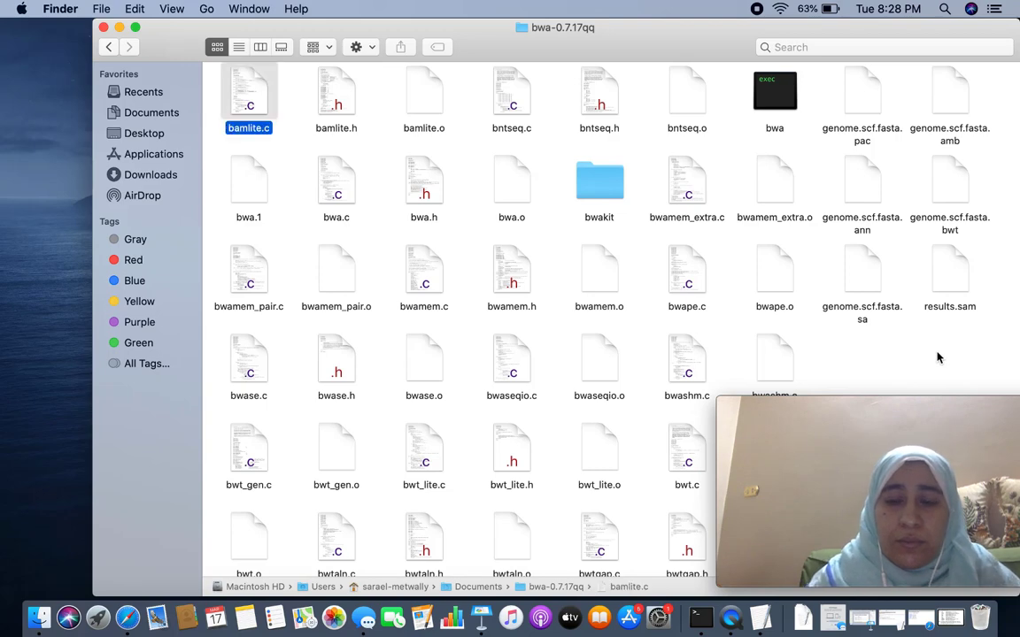
key("Down")
key("Down")
key("Down")
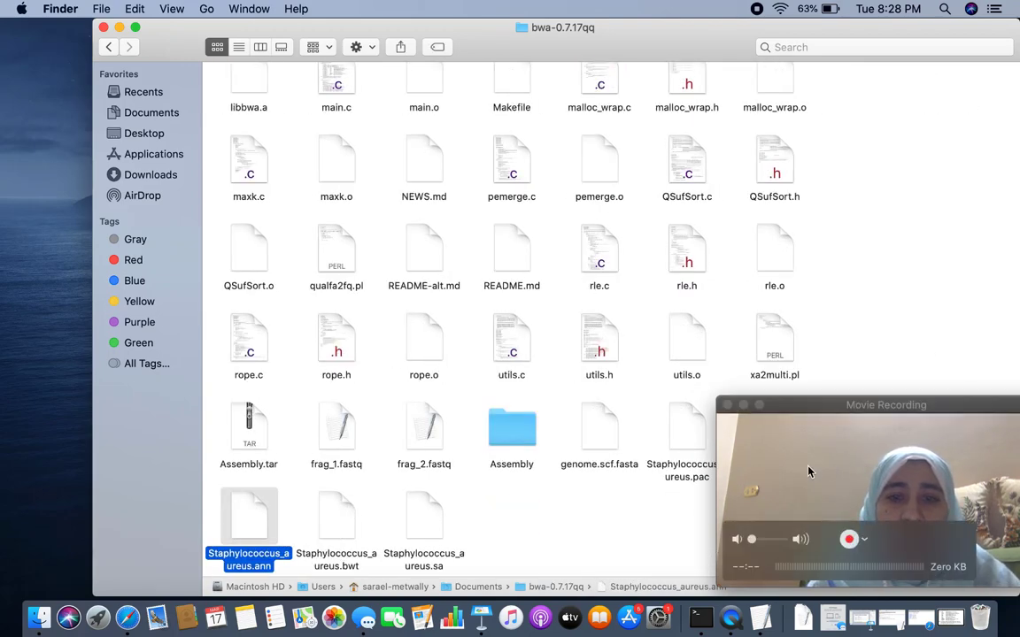
left_click(815, 406)
left_click_drag(815, 406, 811, 436)
left_click(339, 425)
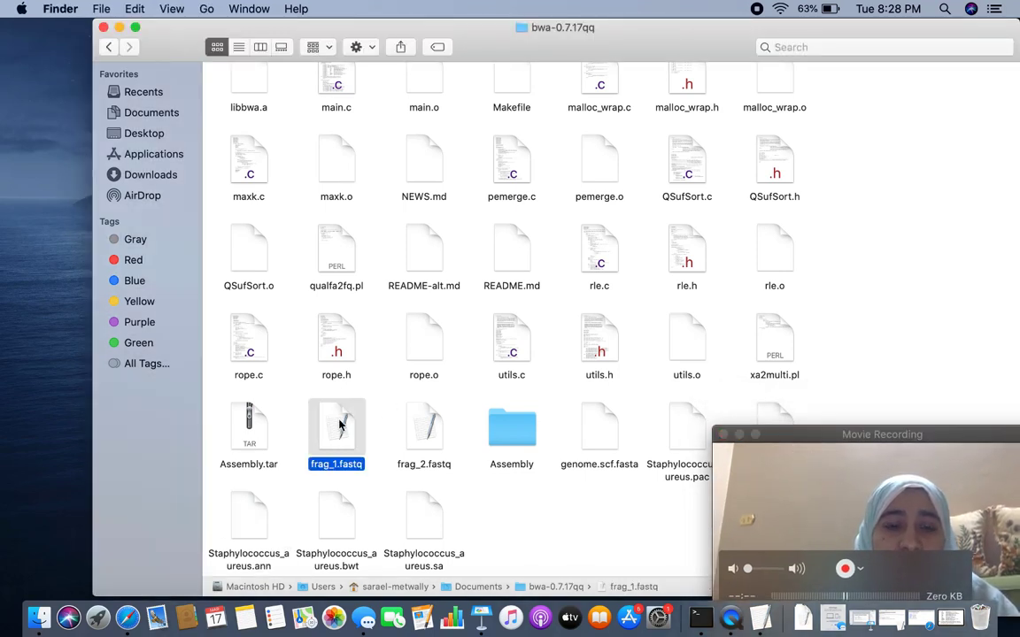
left_click(418, 425, "super")
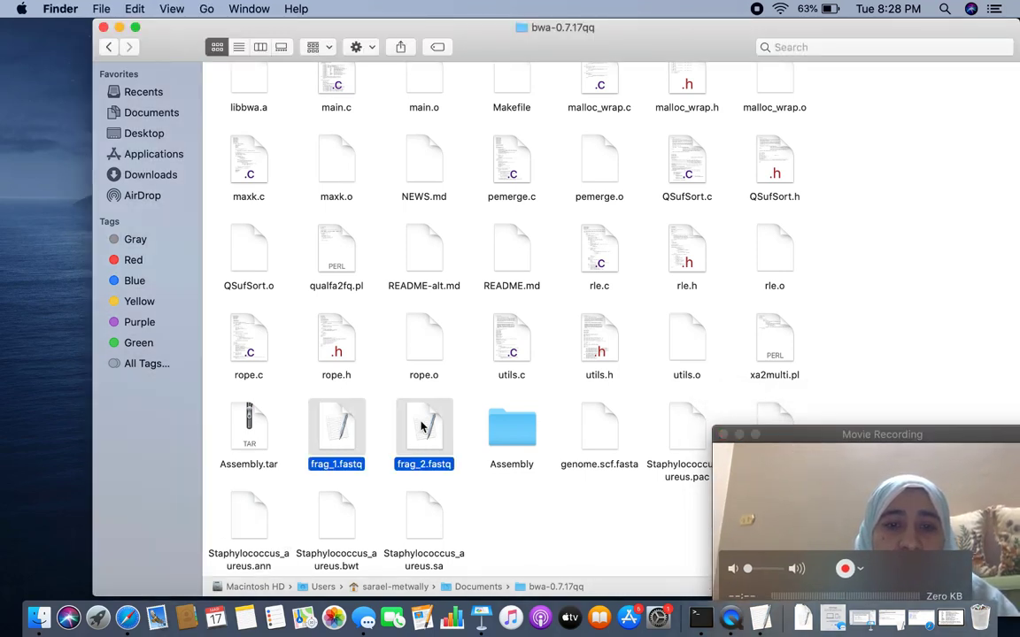
left_click(252, 442, "super")
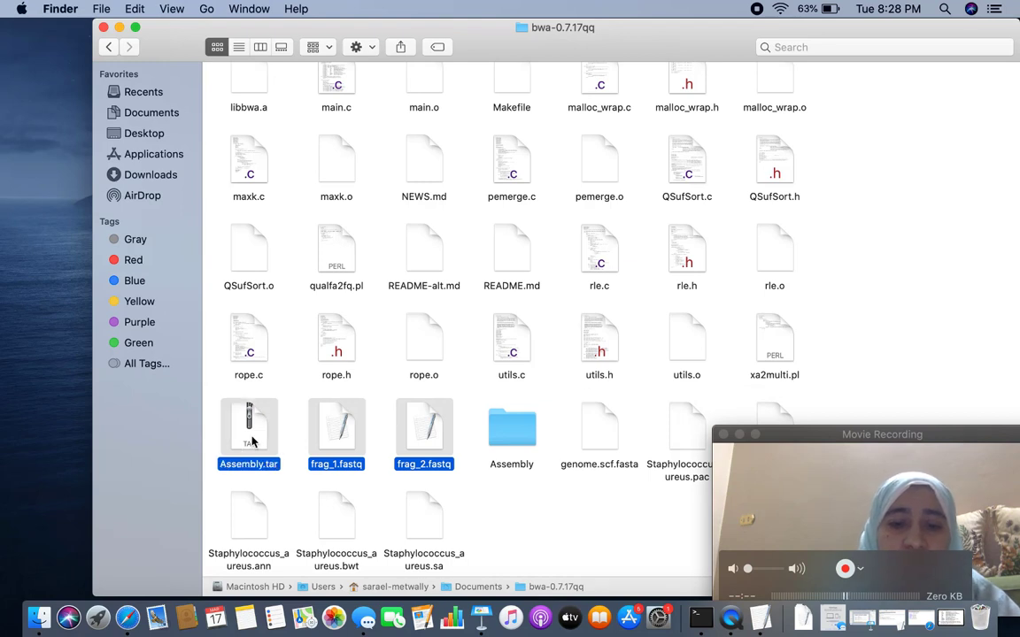
Return to the Documents folder and open the bwa-0.7.17 folder with no file selected
left_click(3, 177)
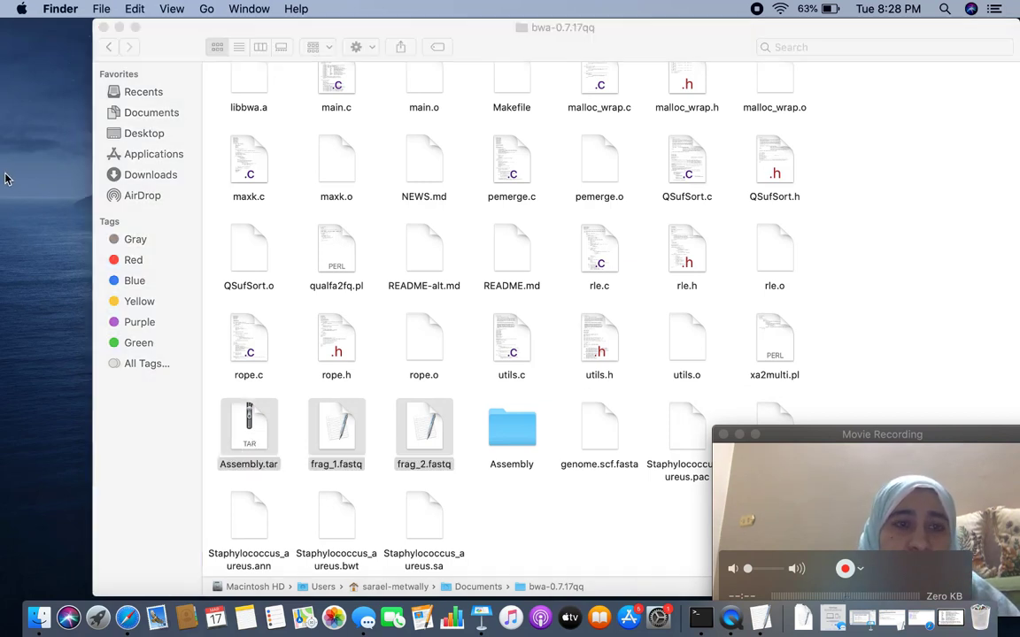
left_click(110, 47)
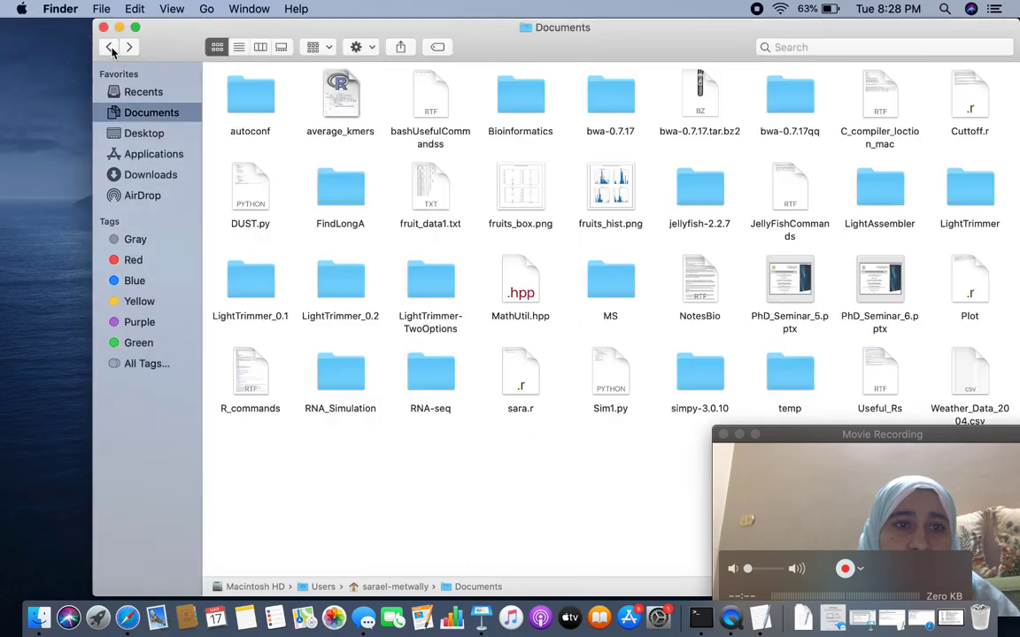
left_click(110, 48)
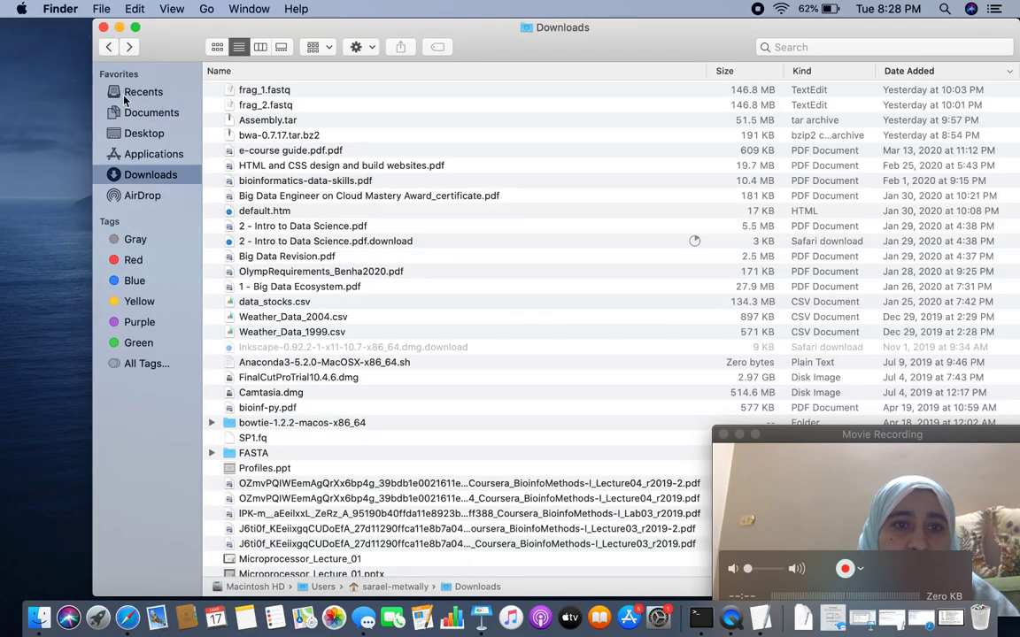
left_click(148, 113)
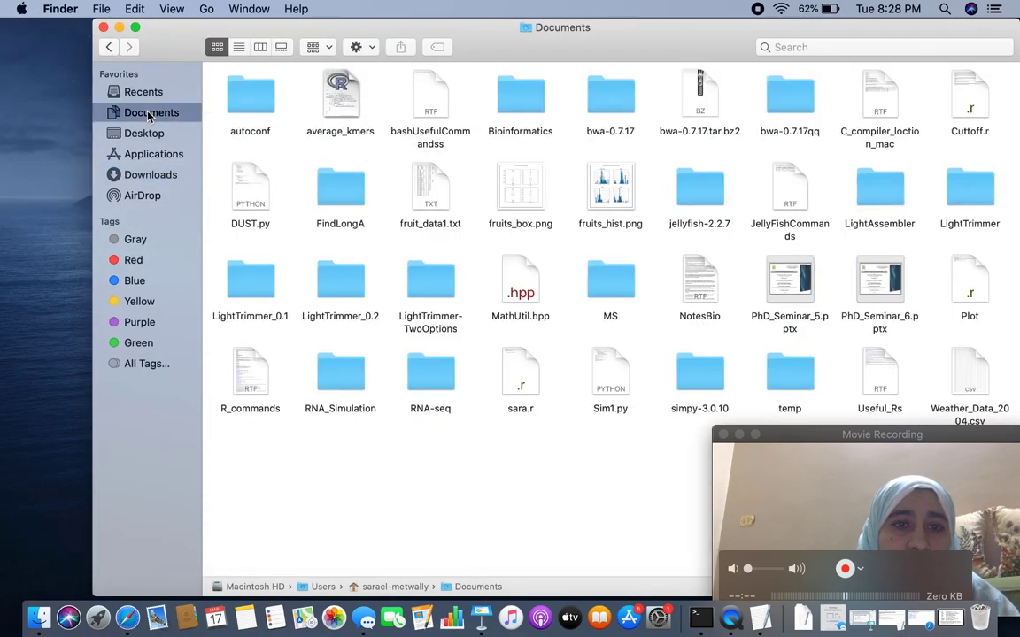
left_click(610, 100)
double_click(609, 99)
left_click(602, 99)
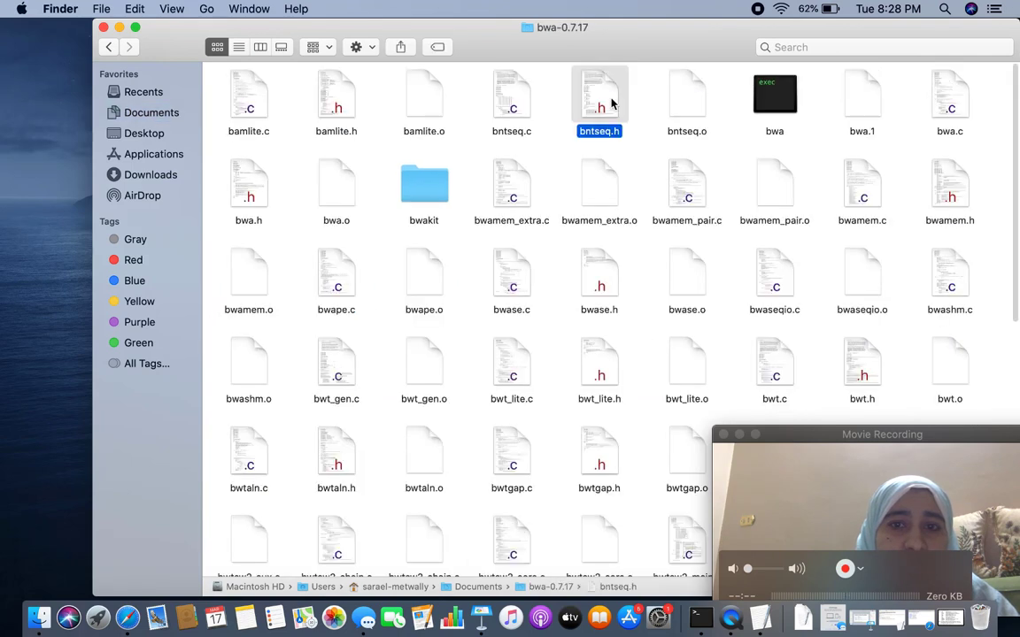
left_click(645, 151)
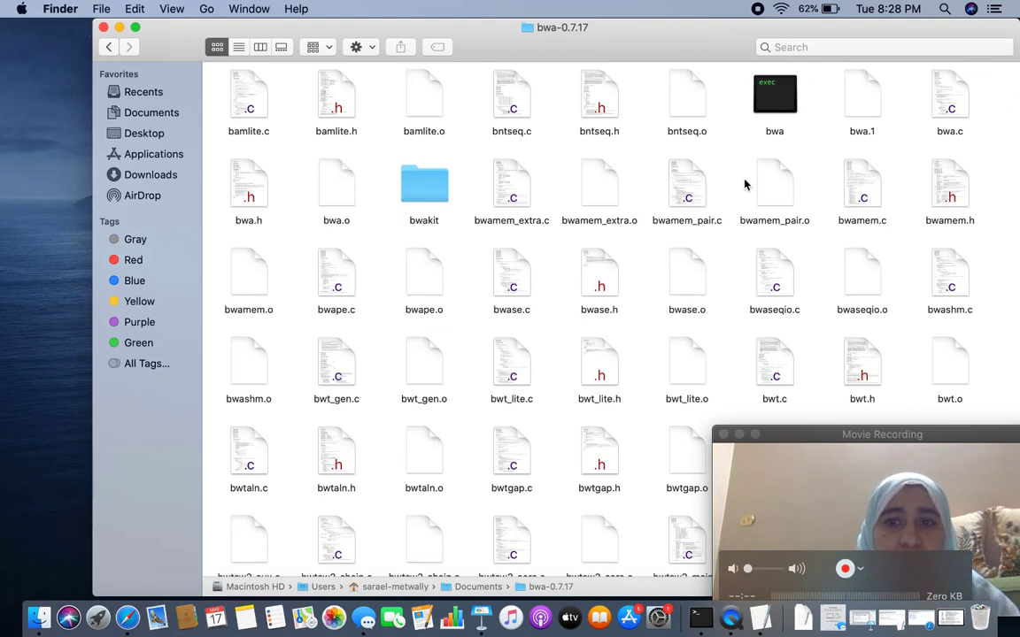
Look through the bwa-0.7.17 folder down to its last files, moving the Movie Recording window off them
left_click(591, 187)
key("Down")
key("Down")
key("Down")
key("Down")
key("Down")
key("Down")
key("Down")
key("Down")
key("Down")
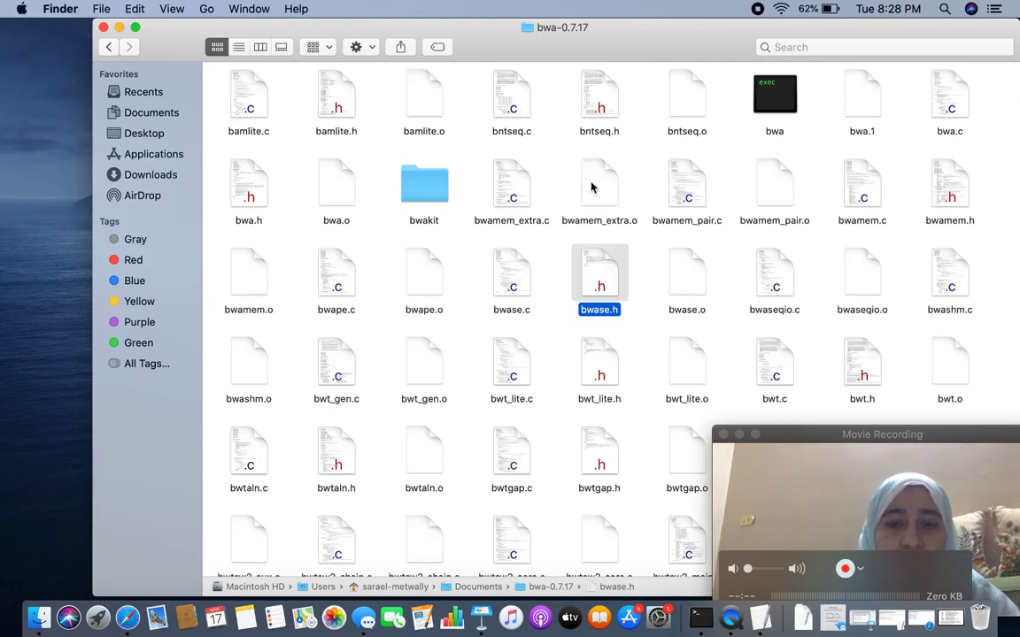
key("Down")
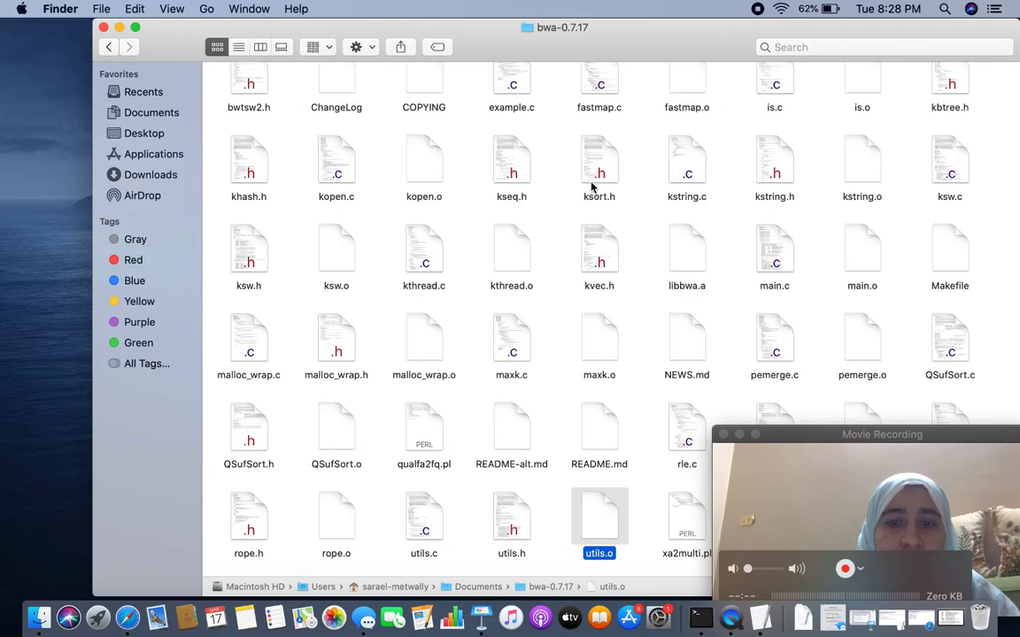
left_click_drag(793, 469, 36, 473)
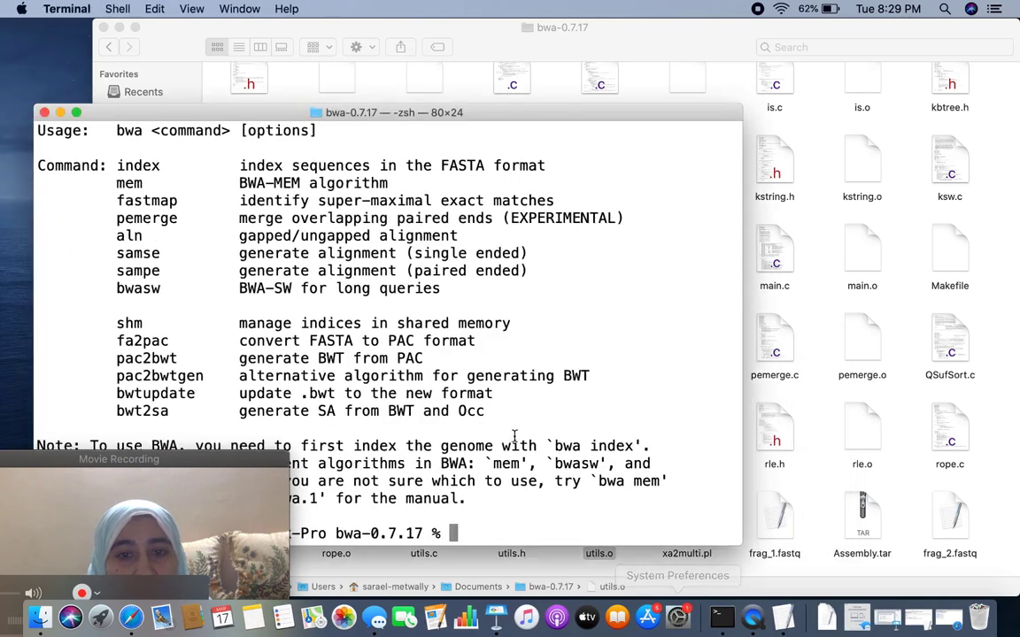
Arrange the Terminal and Movie Recording windows so that the recording no longer covers the Terminal prompt
left_click_drag(93, 472, 868, 460)
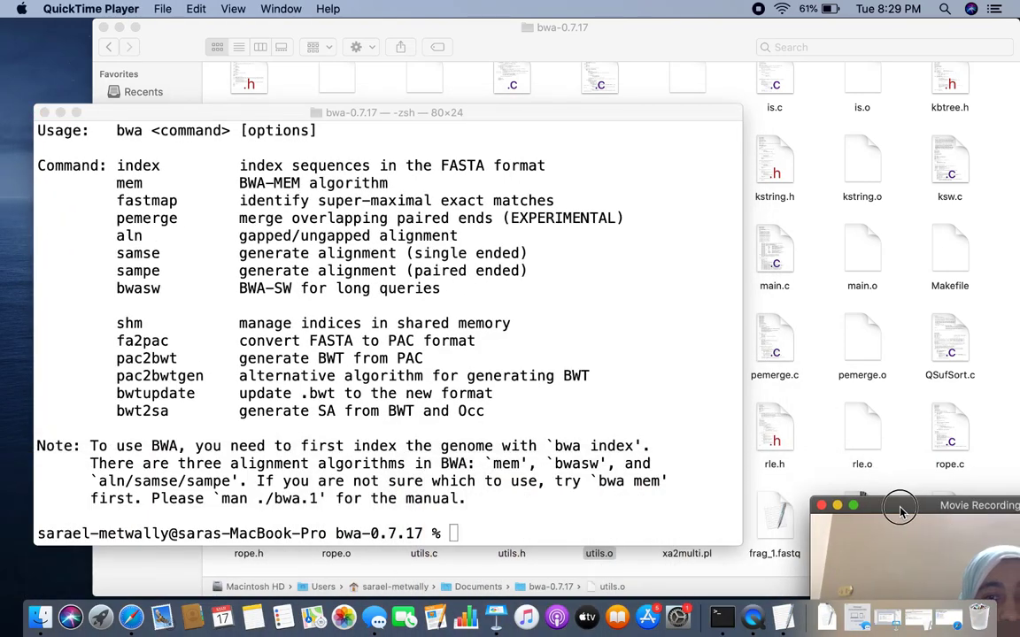
left_click_drag(919, 498, 789, 466)
left_click_drag(370, 116, 336, 55)
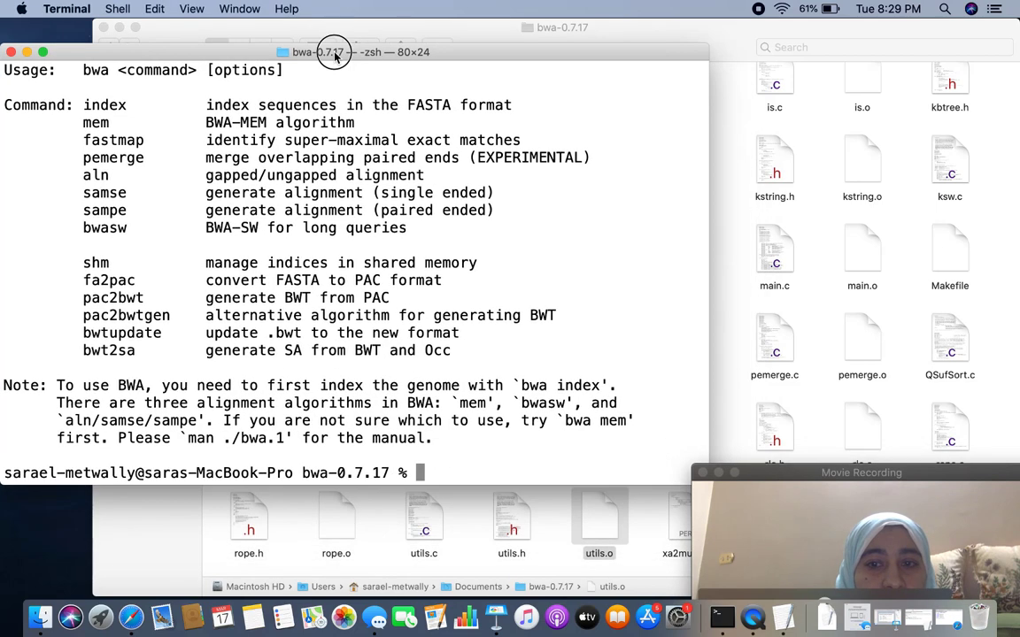
left_click_drag(888, 489, 896, 432)
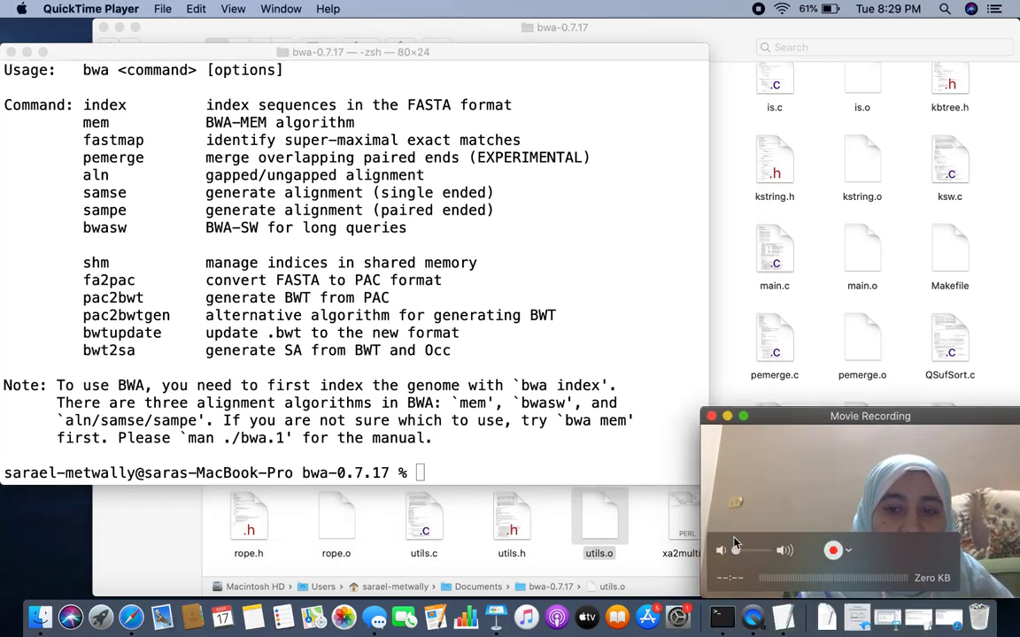
List the contents of the bwa-0.7.17 directory in Terminal with ls
left_click(425, 474)
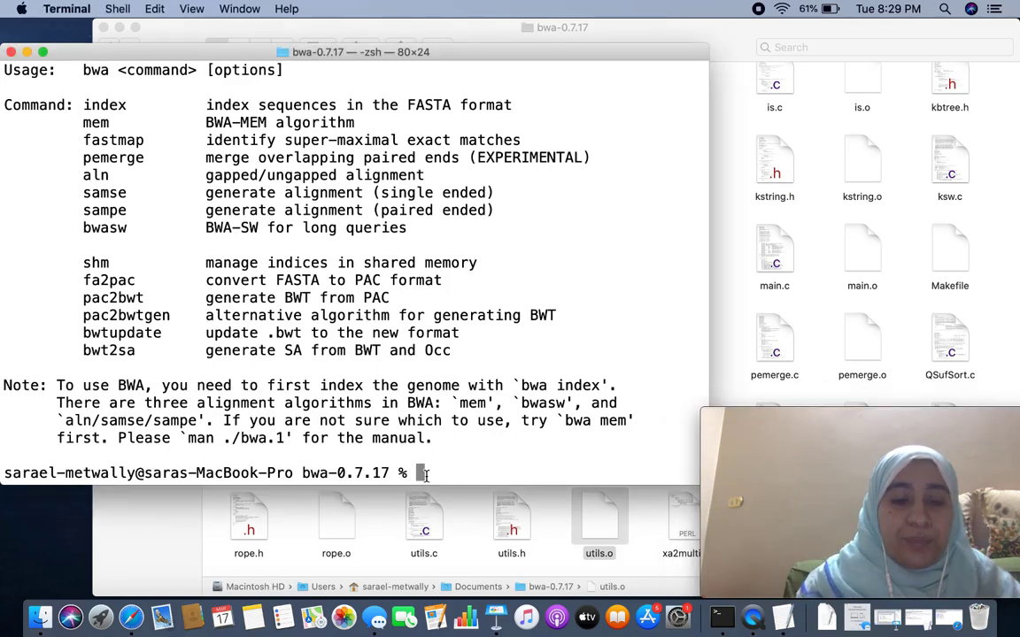
type("ls")
key("Return")
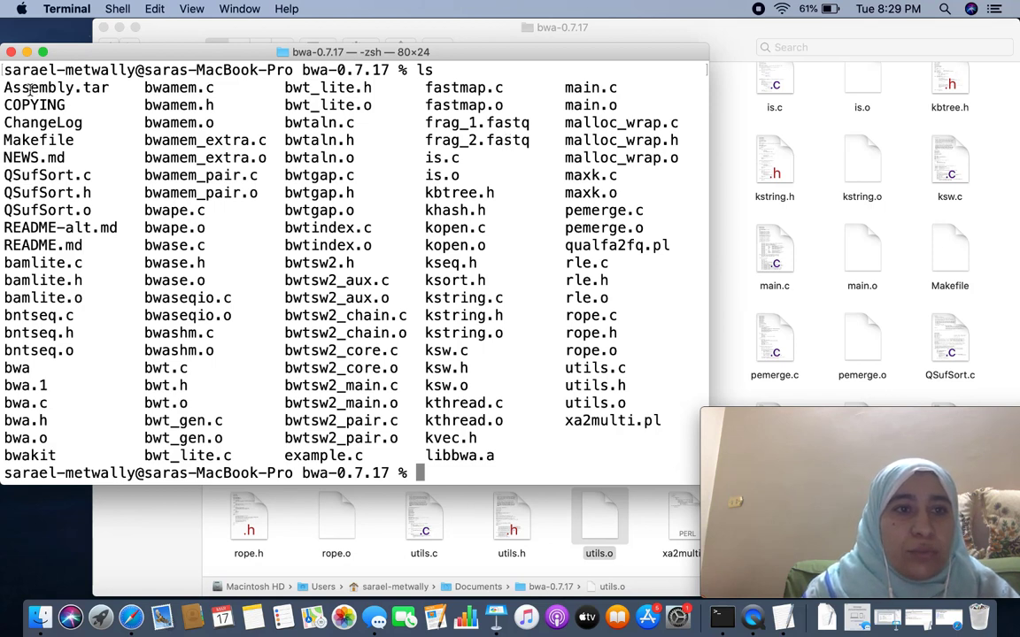
Extract the Assembly.tar archive in the bwa-0.7.17 directory with tar xvf, copying the file name from the listing
type("tar ")
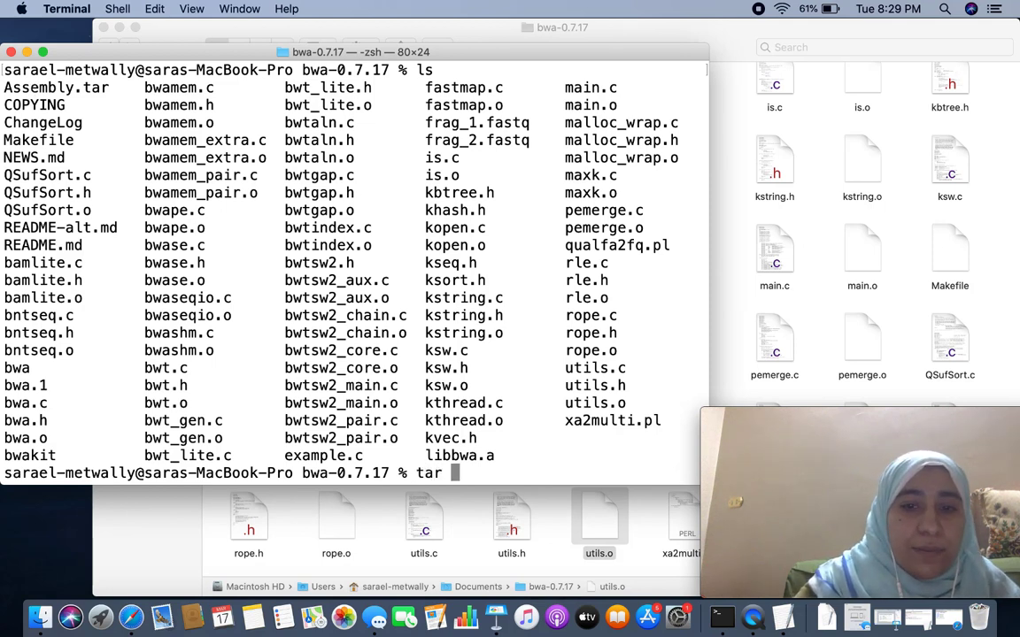
type("xv")
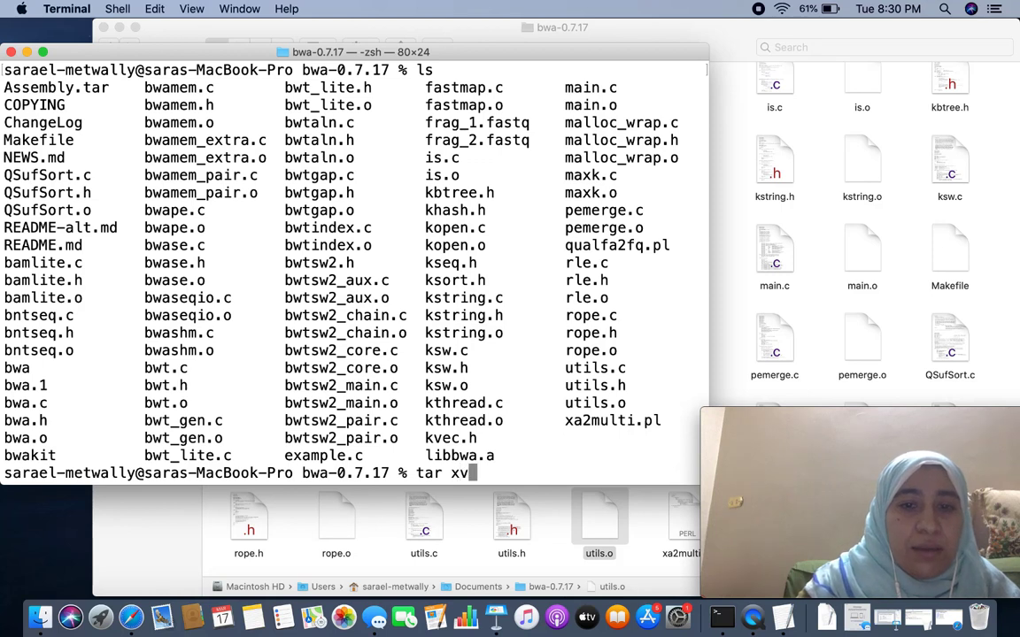
type("f")
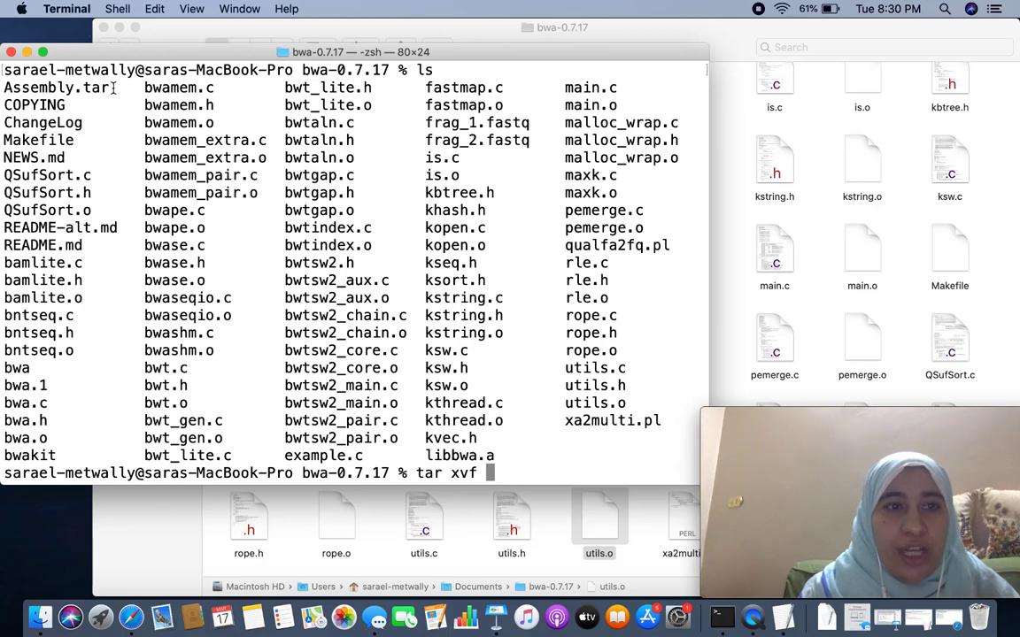
left_click_drag(113, 88, 6, 87)
key("super+c")
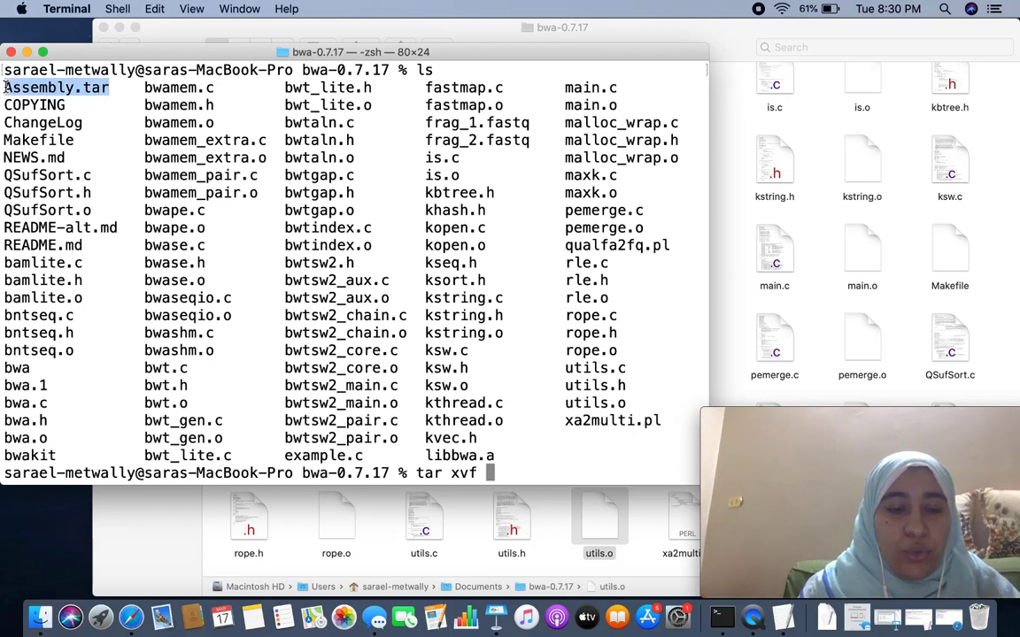
left_click(503, 466)
key("super+v")
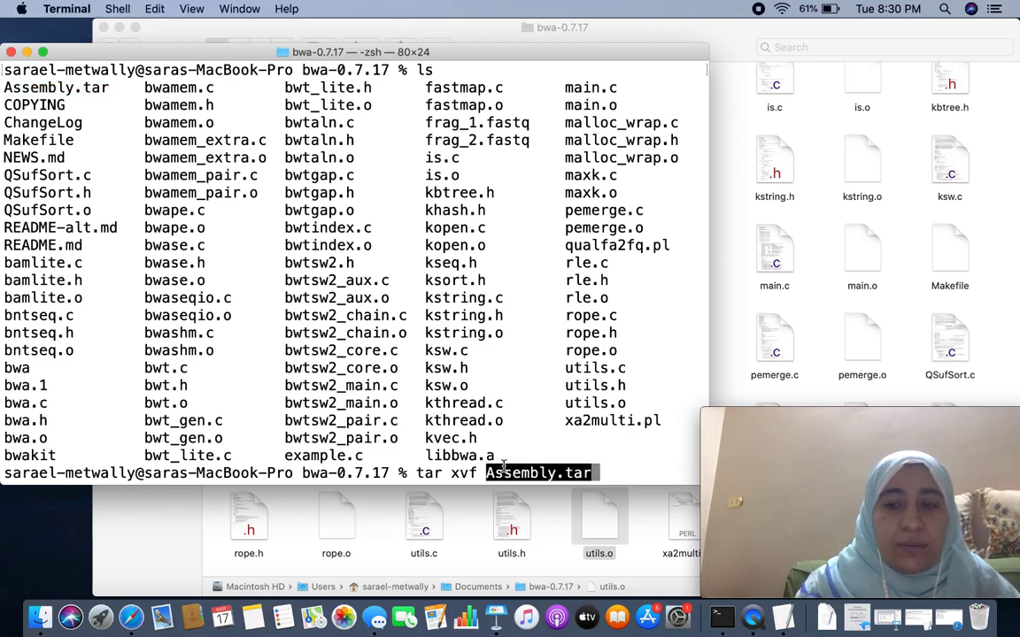
key("Return")
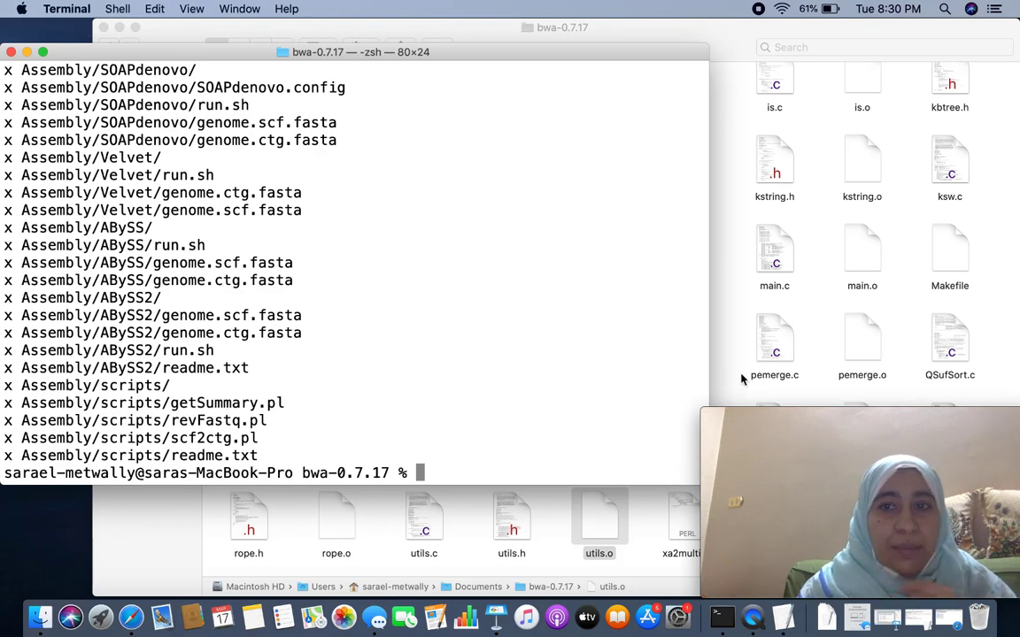
Switch to Finder and look through the bwa-0.7.17 folder for the extracted Assembly folder, moving the Movie Recording window out of the way
left_click(718, 236)
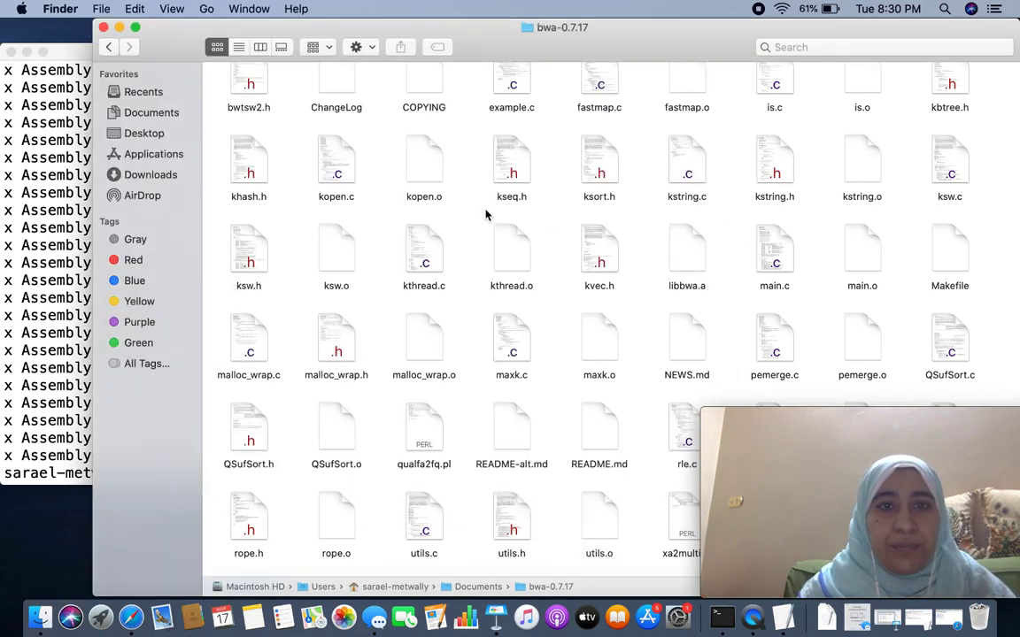
left_click(422, 334)
key("Up")
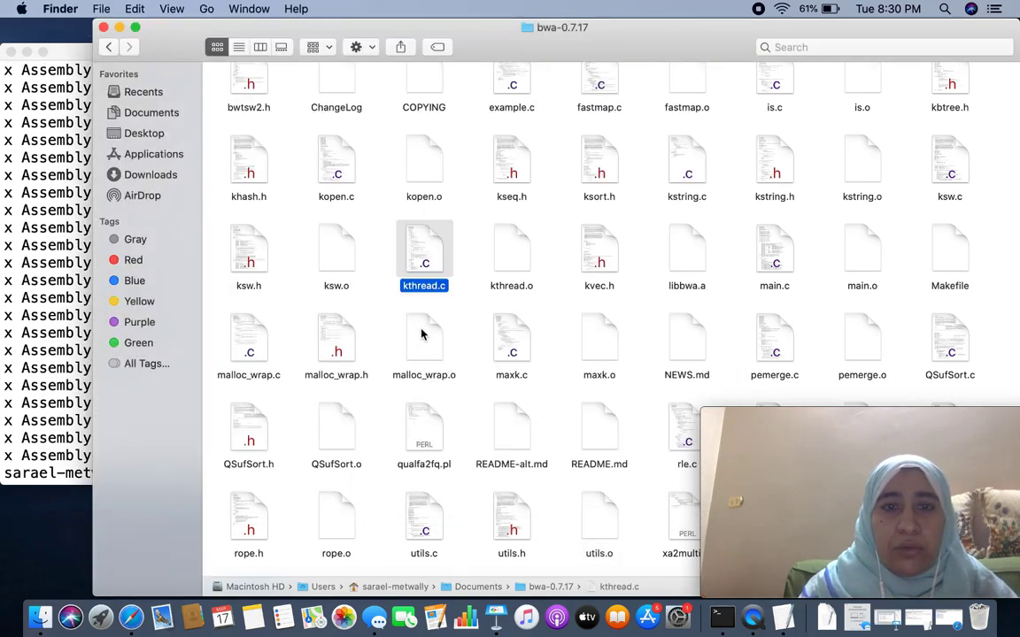
key("Up")
key("Up")
key("Up")
key("Up")
key("Up")
key("Up")
key("Up")
key("Up")
key("Up")
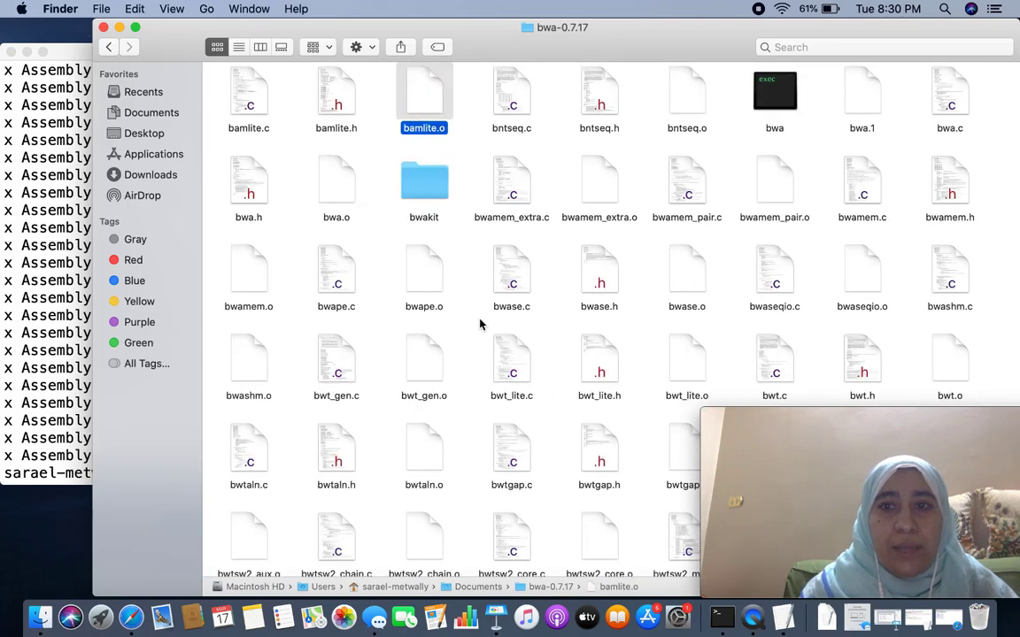
left_click_drag(784, 430, 98, 528)
left_click(419, 188)
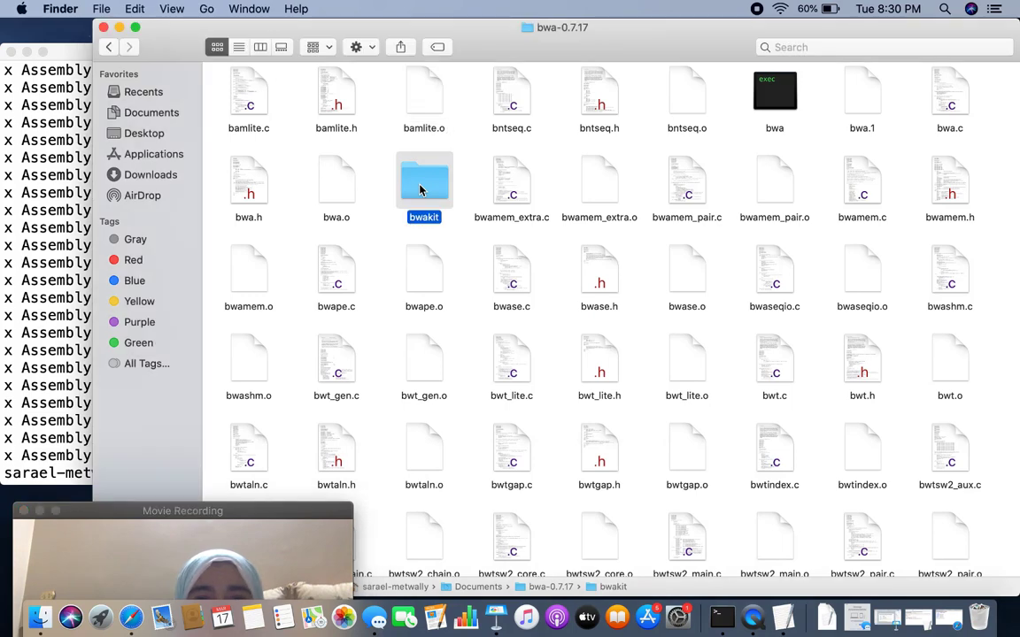
key("Up")
key("Down")
key("Down")
key("Down")
key("Down")
key("Down")
key("Down")
key("Down")
key("Down")
key("Down")
key("Down")
key("Down")
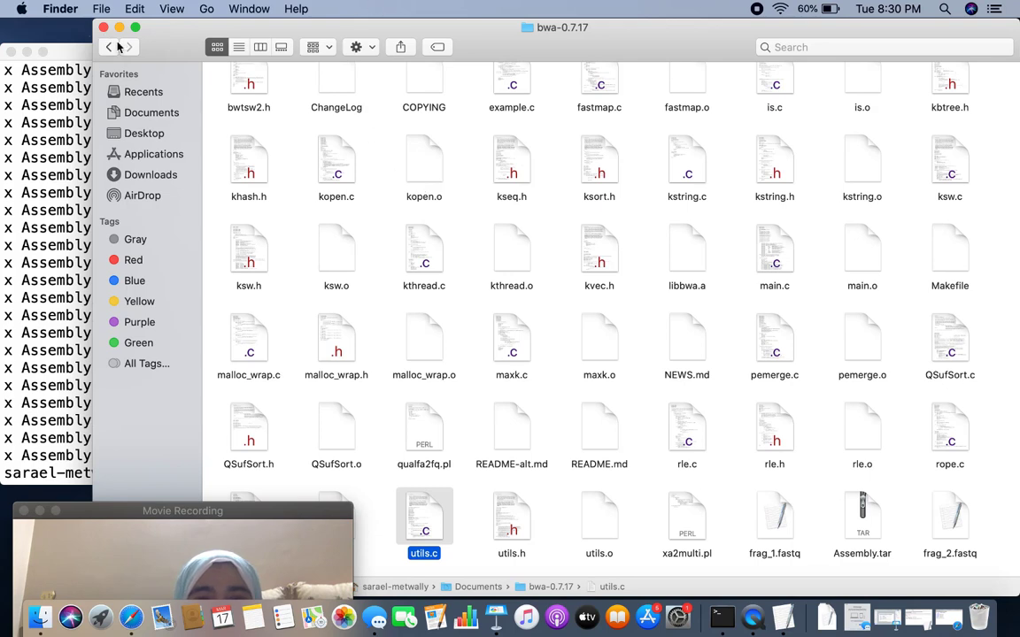
Reopen the bwa-0.7.17 folder from Documents and check its files again for the extracted Assembly folder
left_click(151, 114)
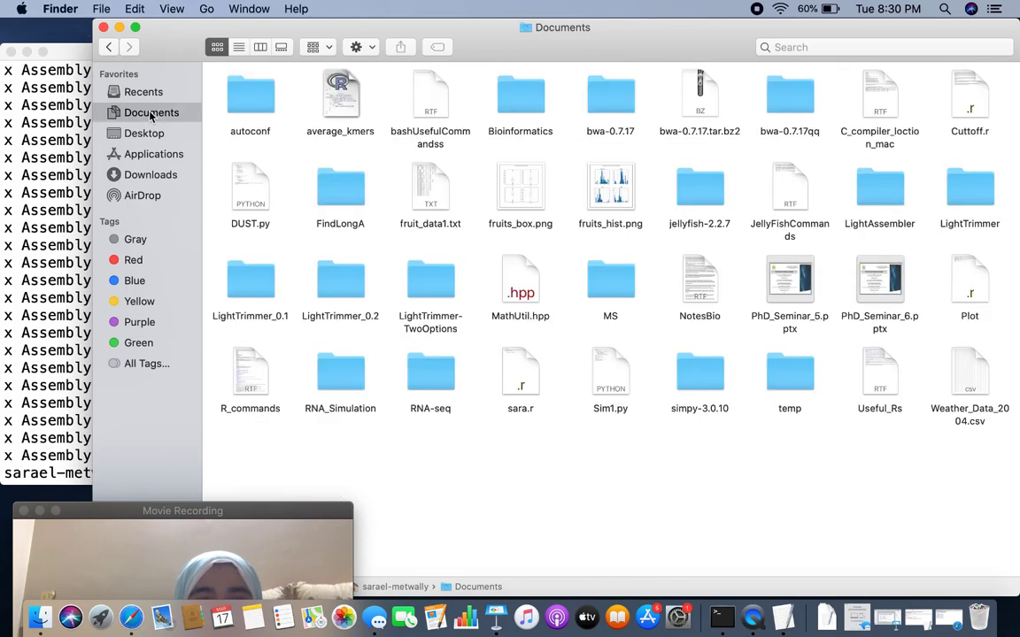
double_click(612, 108)
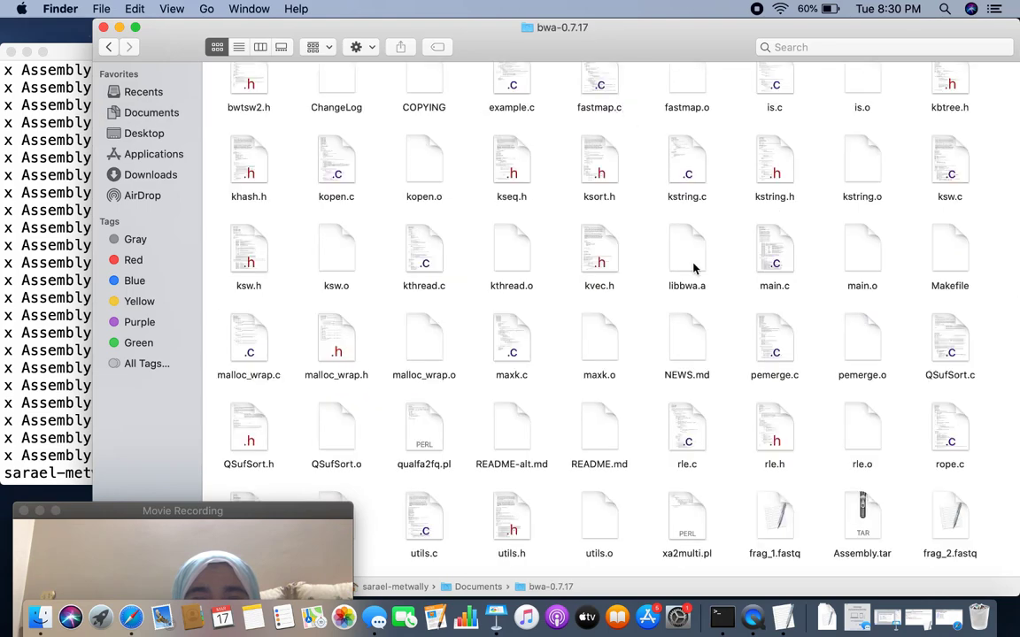
left_click(593, 356)
key("Up")
key("Up")
key("Up")
key("Up")
key("Up")
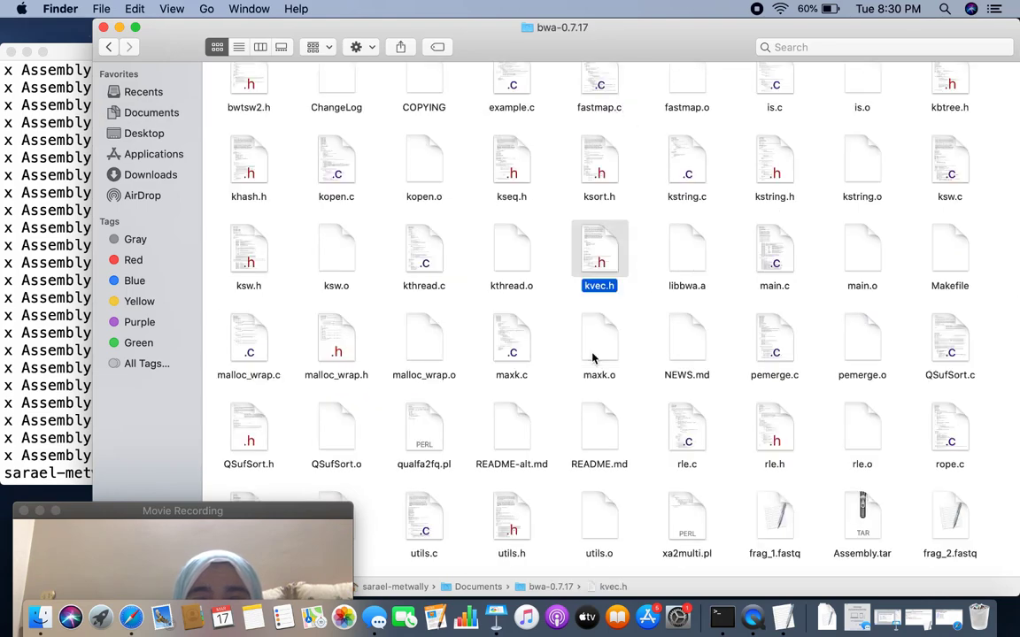
key("Up")
key("Up")
key("Up")
key("Up")
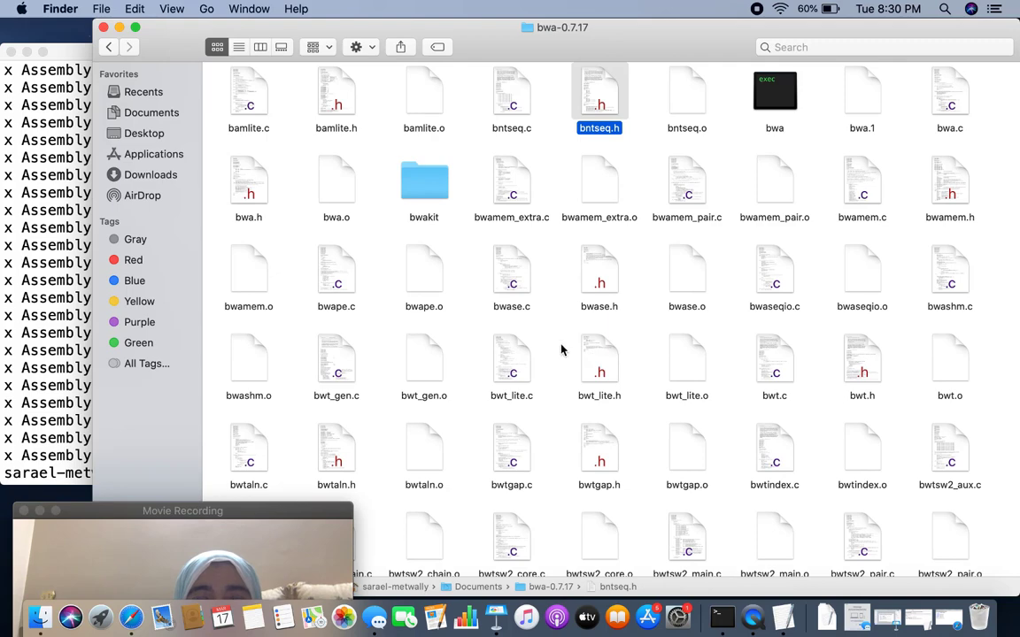
Switch to Terminal and list the bwa-0.7.17 directory again with ls to check for the extracted Assembly directory
left_click(50, 336)
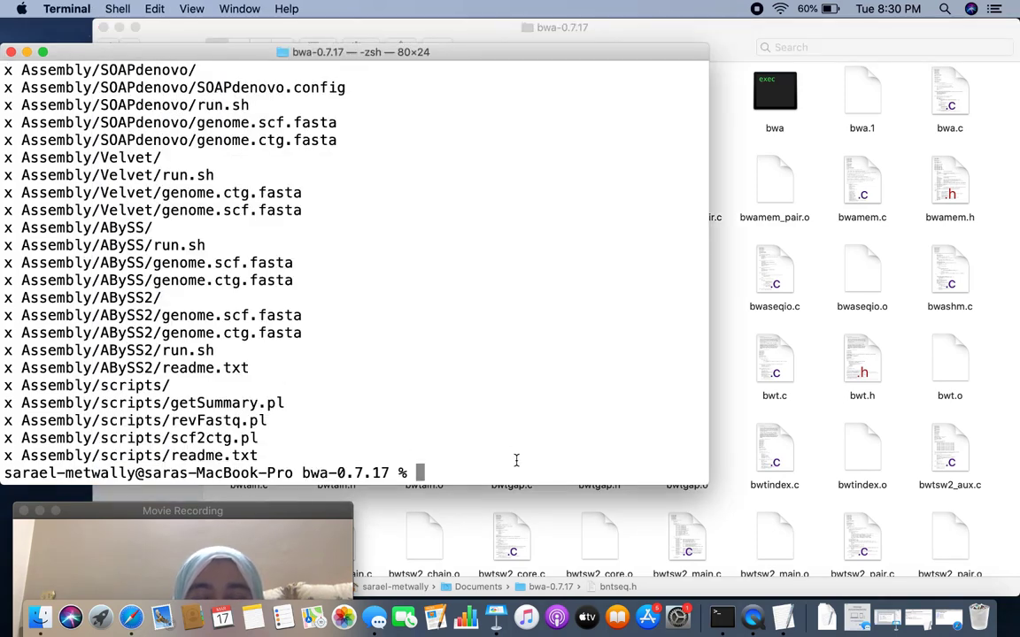
type("ls")
key("Return")
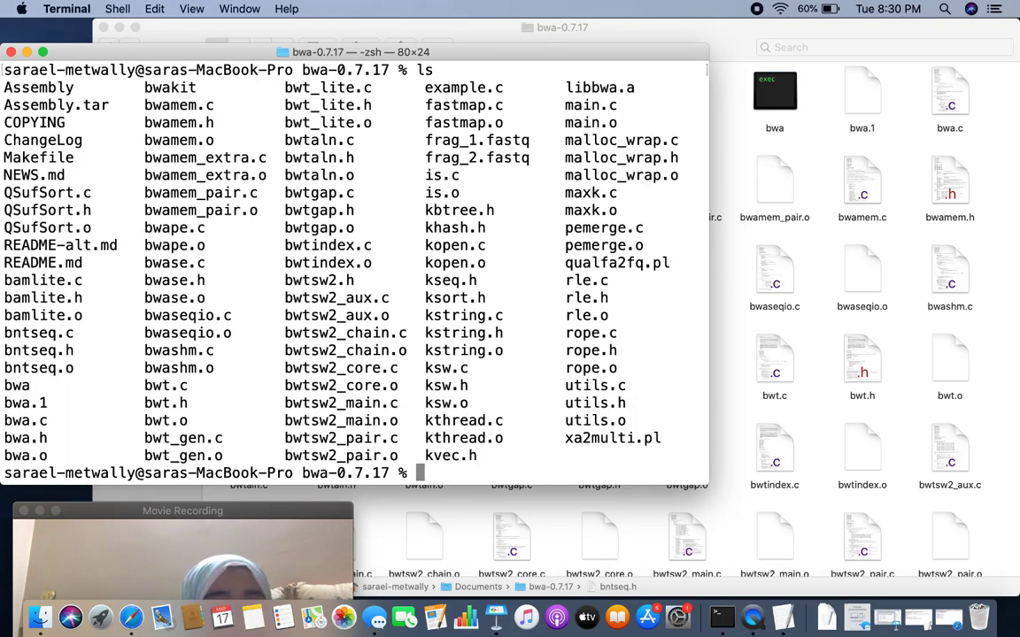
Return to Finder, go to the Documents folder and open the bwa-0.7.17 folder again
left_click(733, 151)
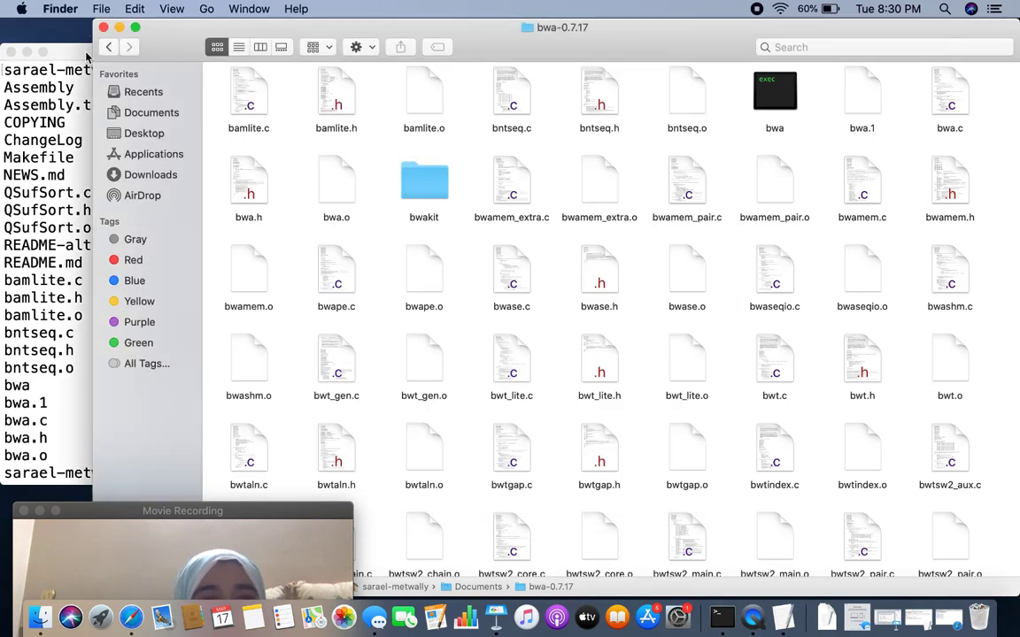
left_click(164, 116)
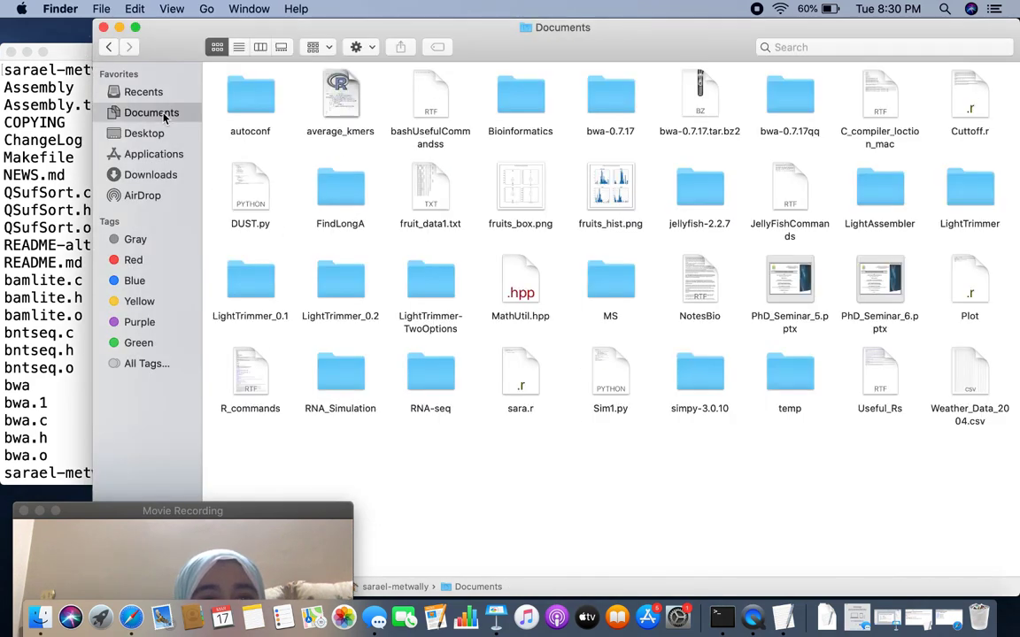
left_click(613, 107)
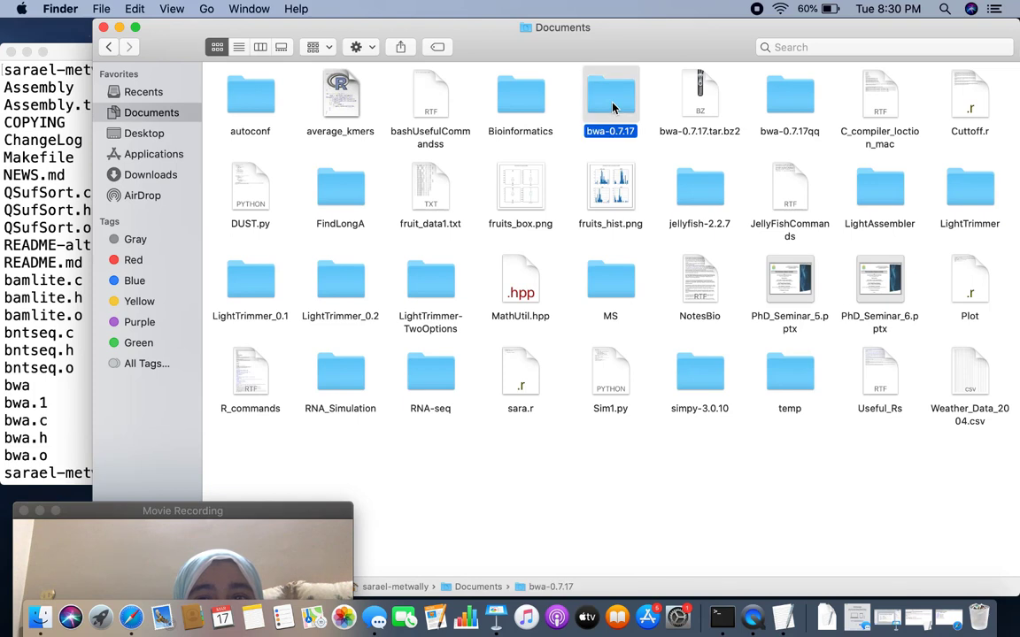
double_click(612, 108)
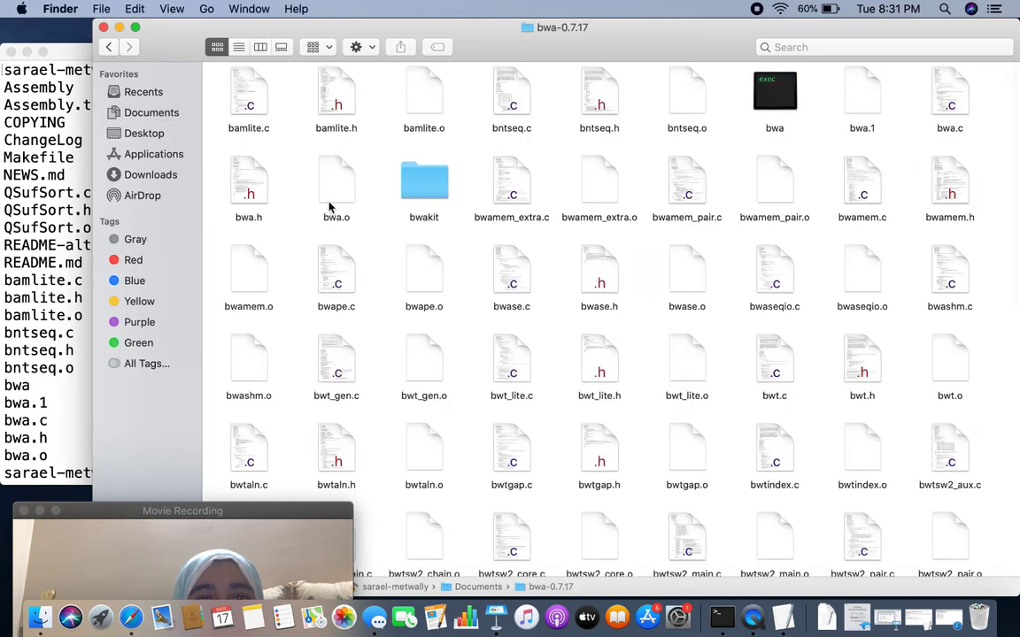
Locate the Assembly folder after the last files in bwa-0.7.17 and move the Movie Recording window so it is uncovered
left_click(251, 107)
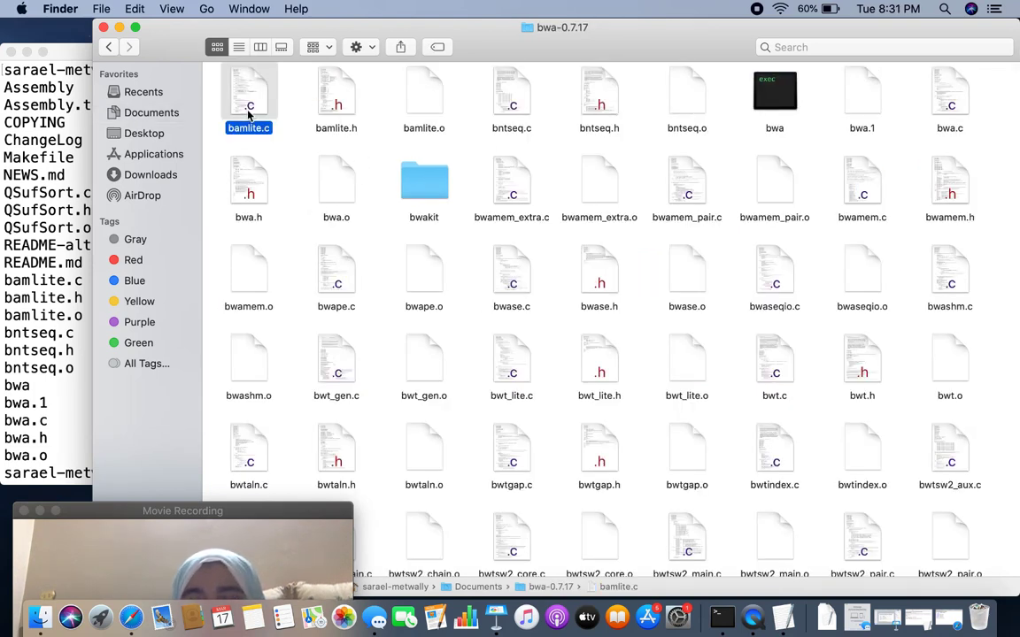
key("Down")
key("Down")
key("Down")
key("Down")
key("Down")
key("Down")
key("Down")
key("Down")
key("Down")
key("Down")
key("Down")
key("Down")
key("Down")
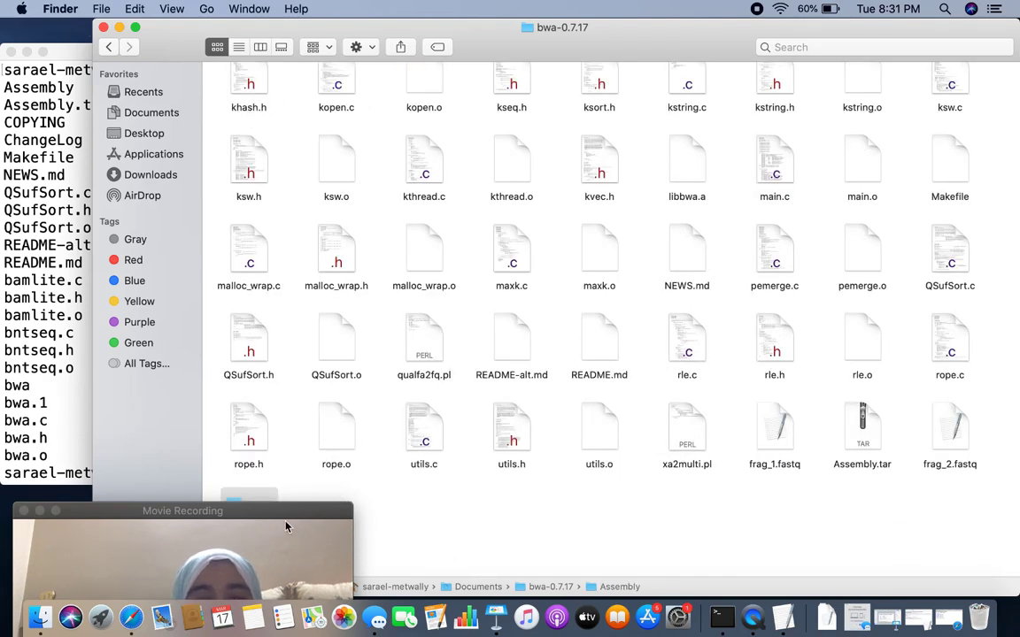
left_click_drag(336, 522, 967, 478)
left_click(335, 527)
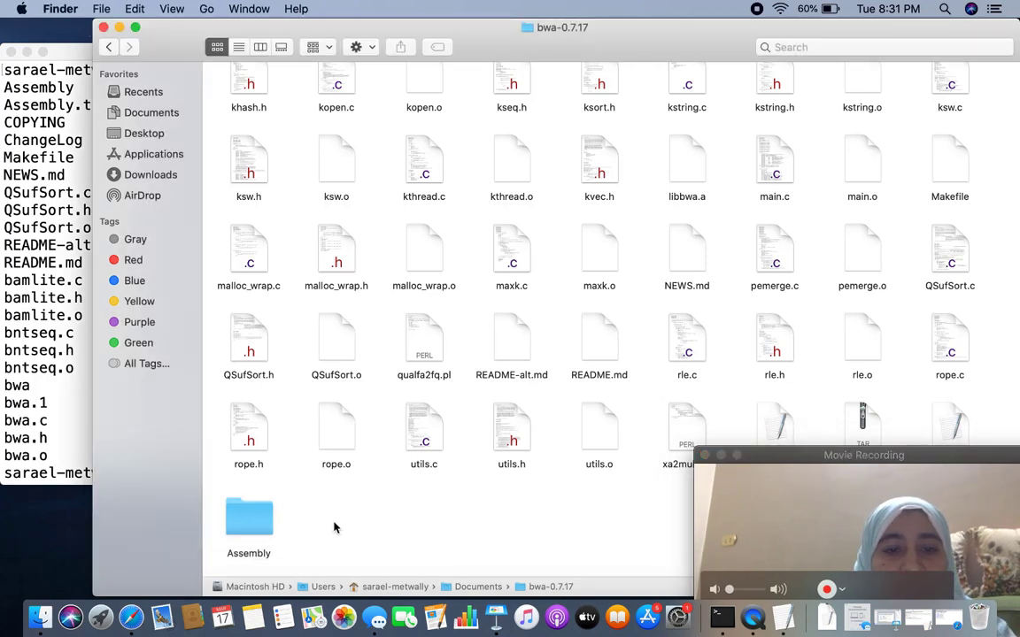
Open the Assembly folder and the ABySS folder inside it
left_click(260, 524)
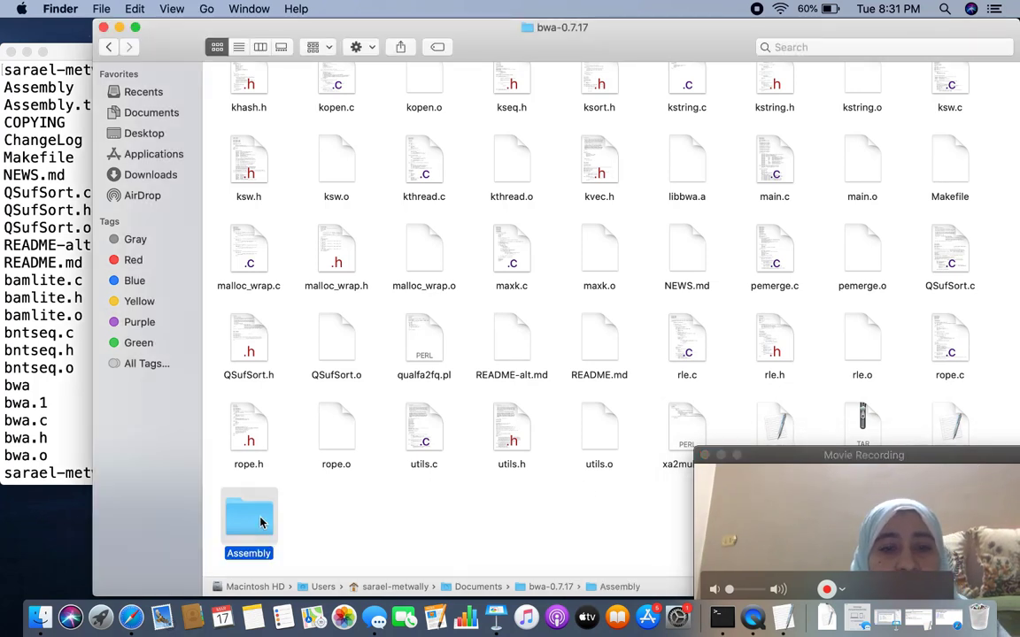
double_click(260, 522)
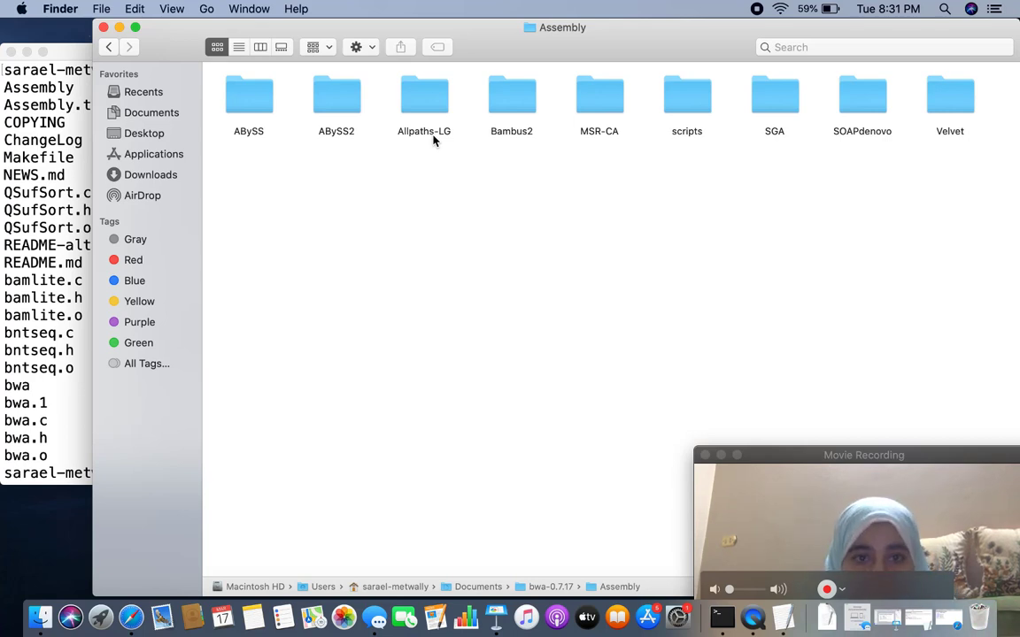
double_click(252, 96)
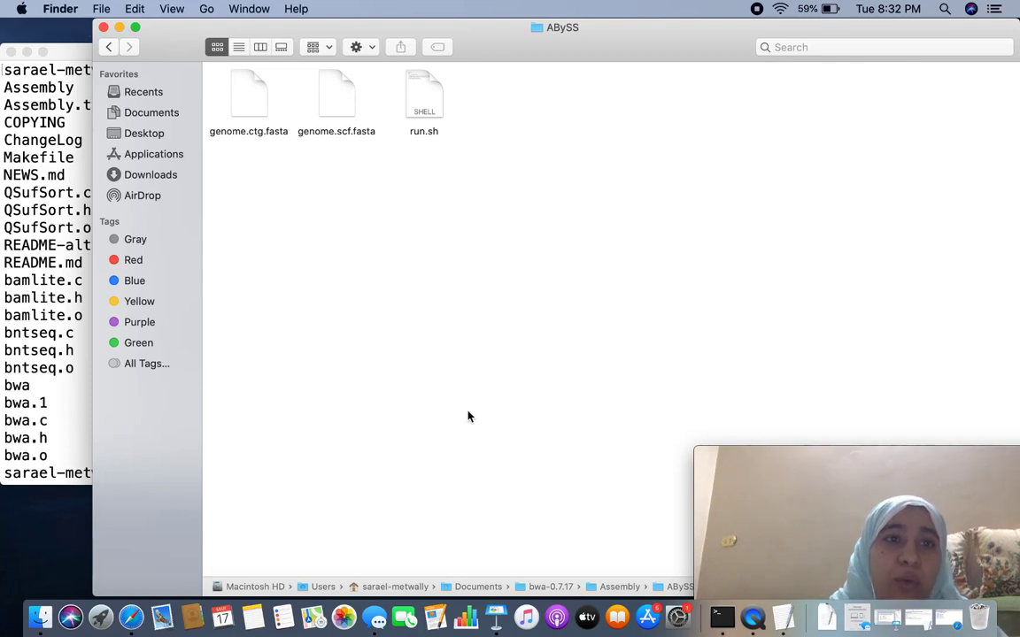
Copy genome.scf.fasta from the Velvet folder inside Assembly into the bwa-0.7.17 folder
left_click(109, 49)
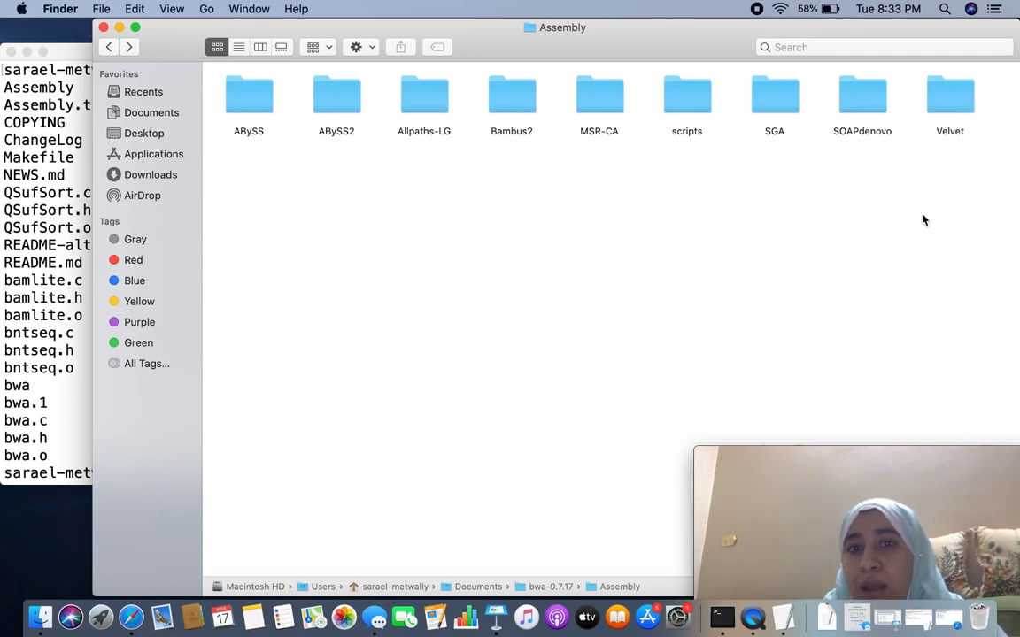
double_click(954, 99)
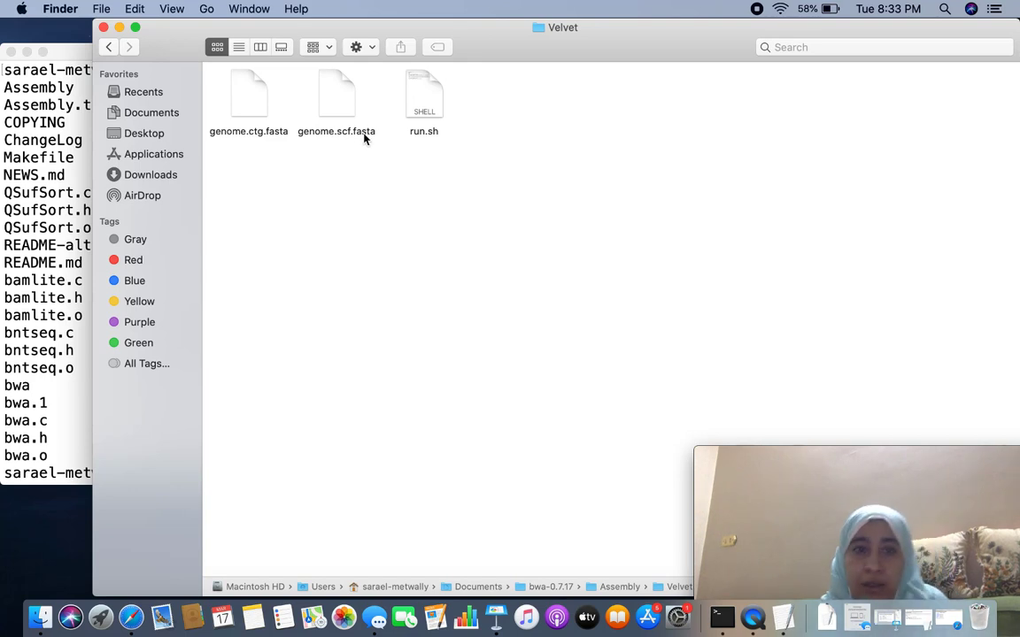
left_click(342, 108)
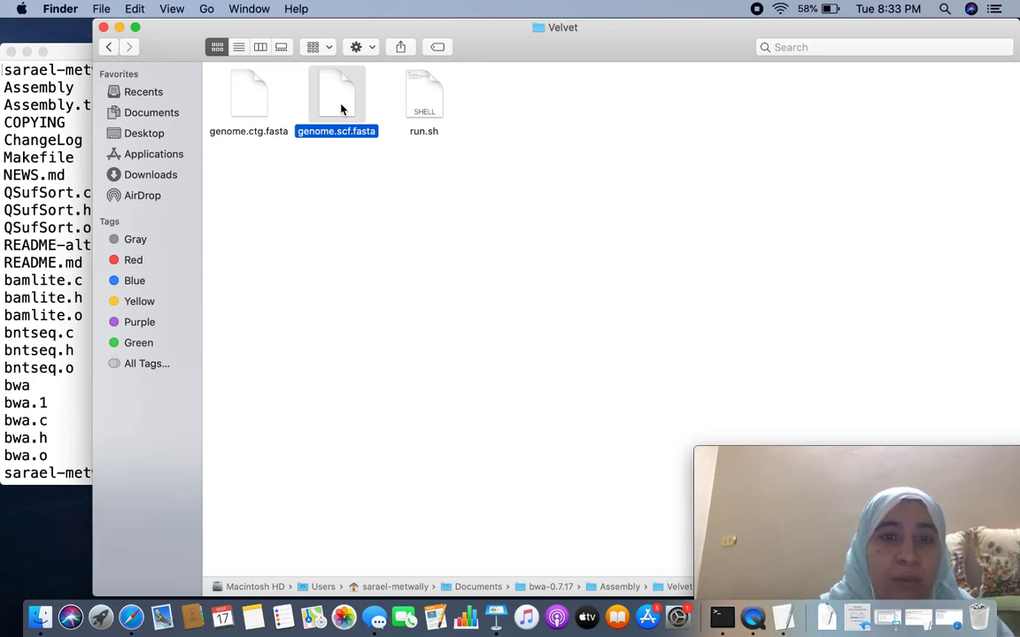
left_click(107, 49)
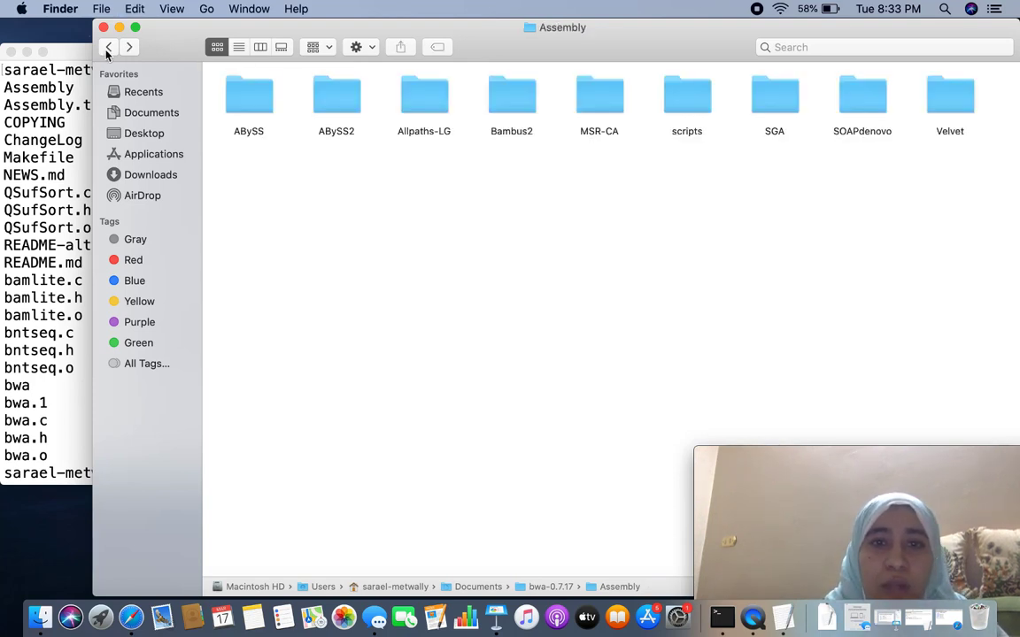
left_click(109, 47)
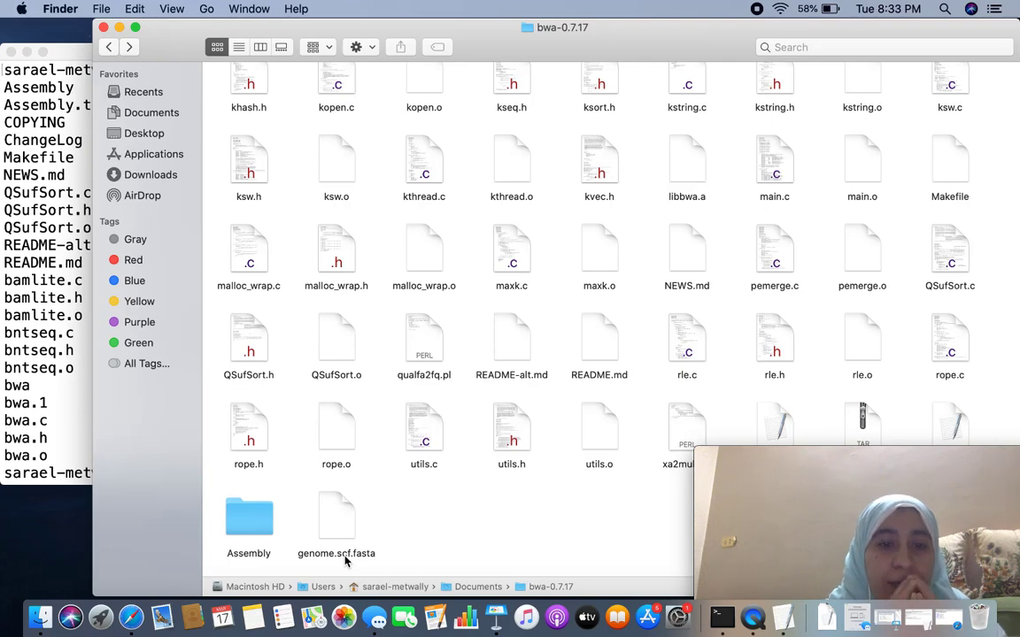
Switch to Terminal and try to index the scaffold file with bwa index genome.scf.fasta
left_click(50, 442)
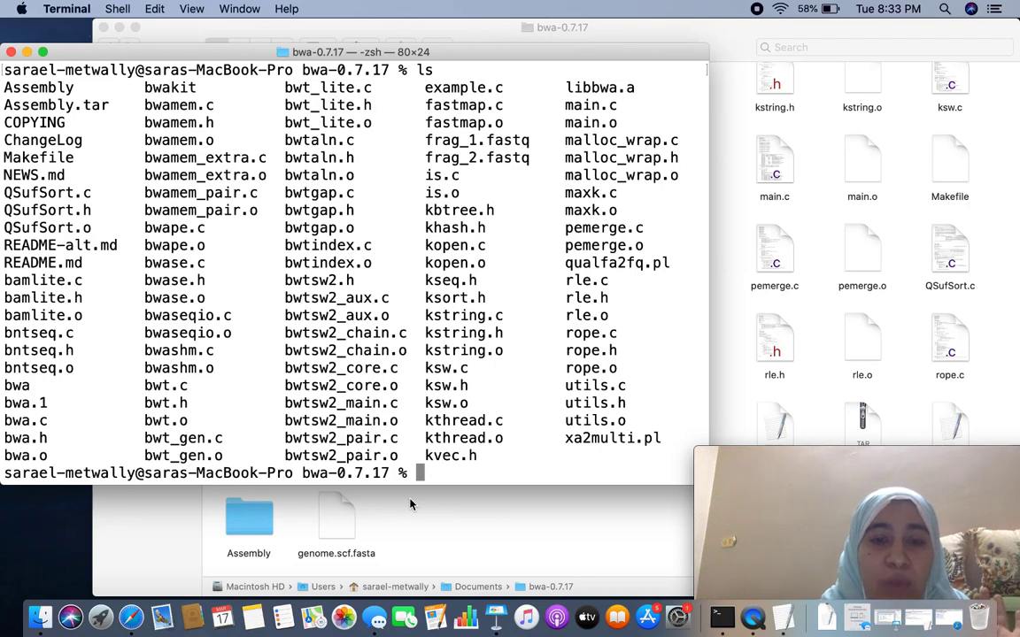
type("bw")
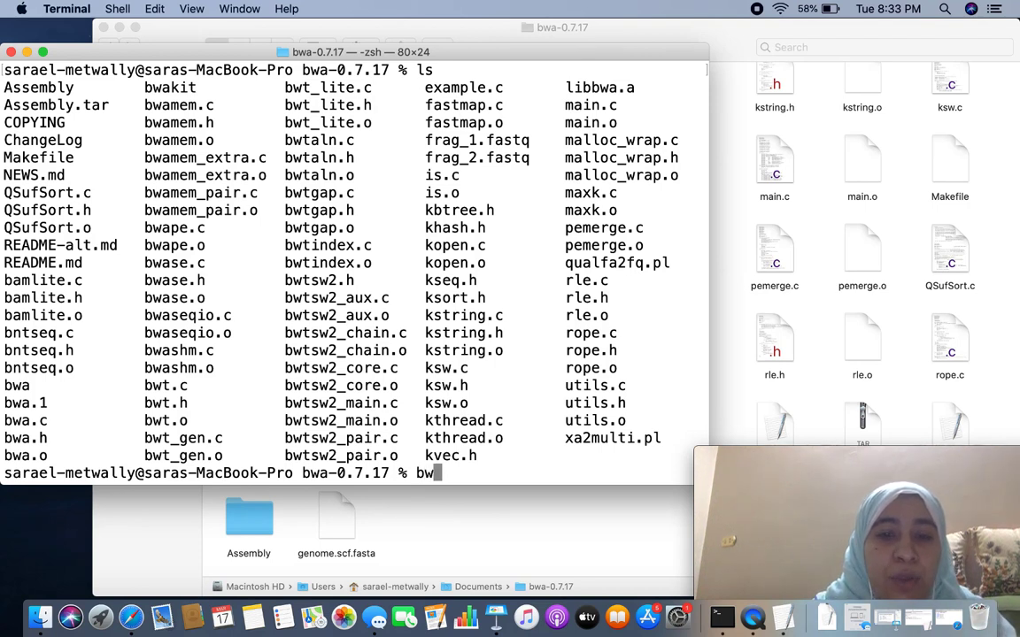
type("a ")
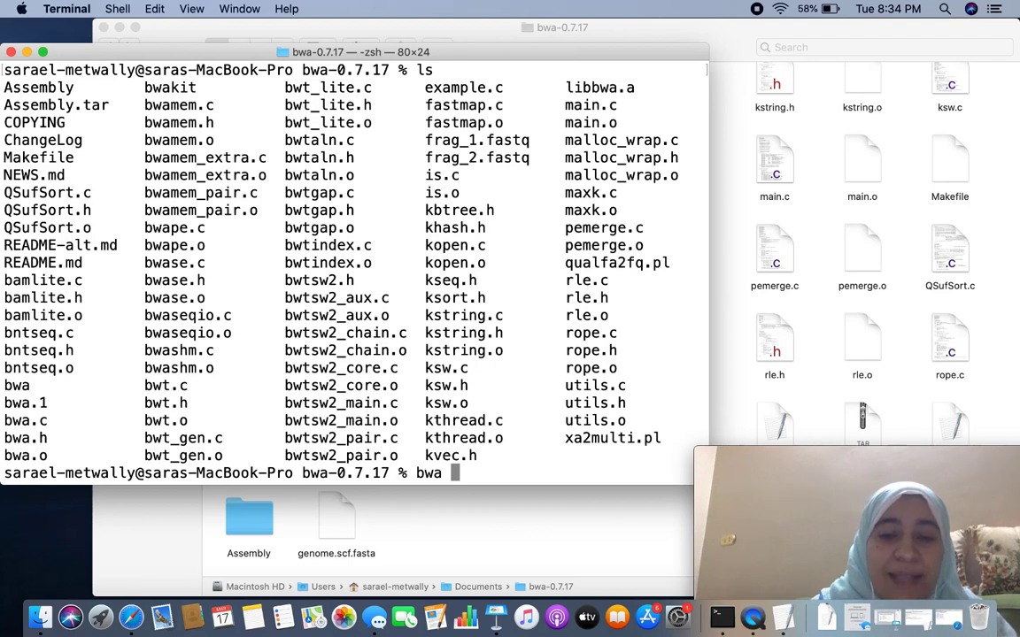
type("index")
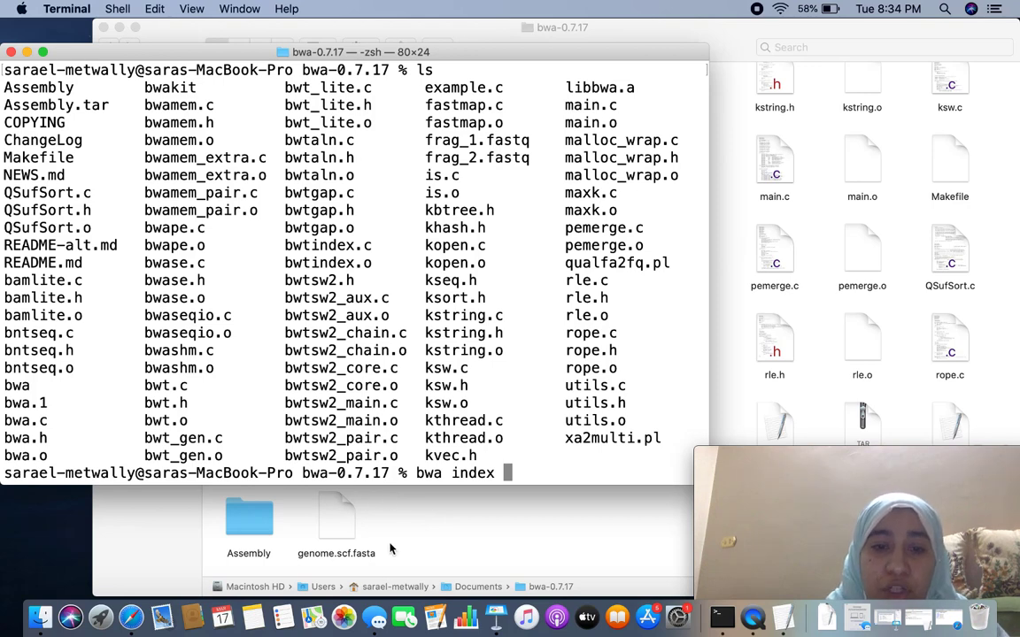
left_click(351, 556)
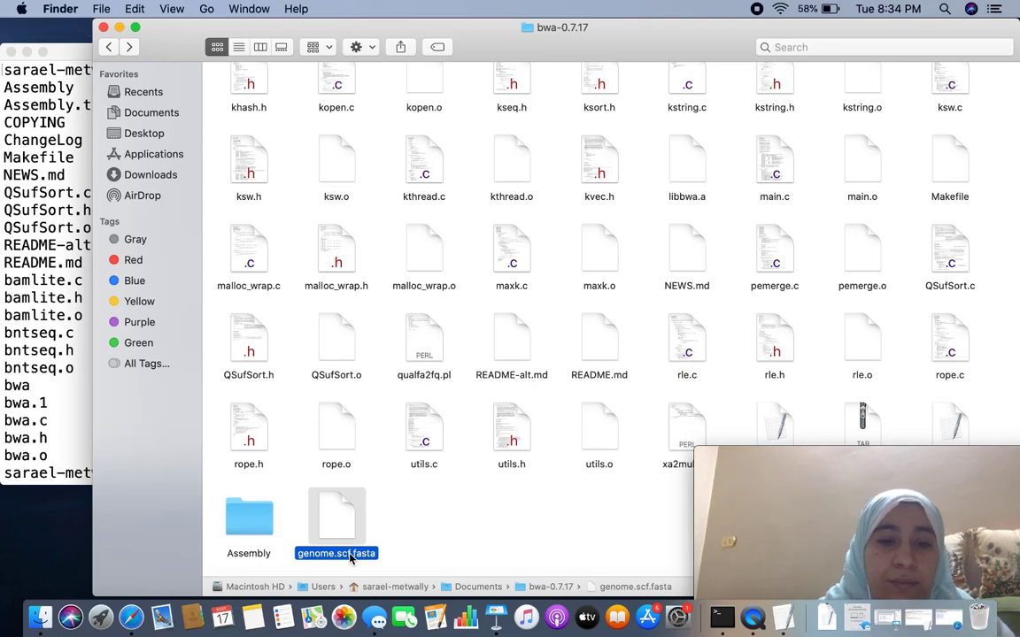
left_click(24, 434)
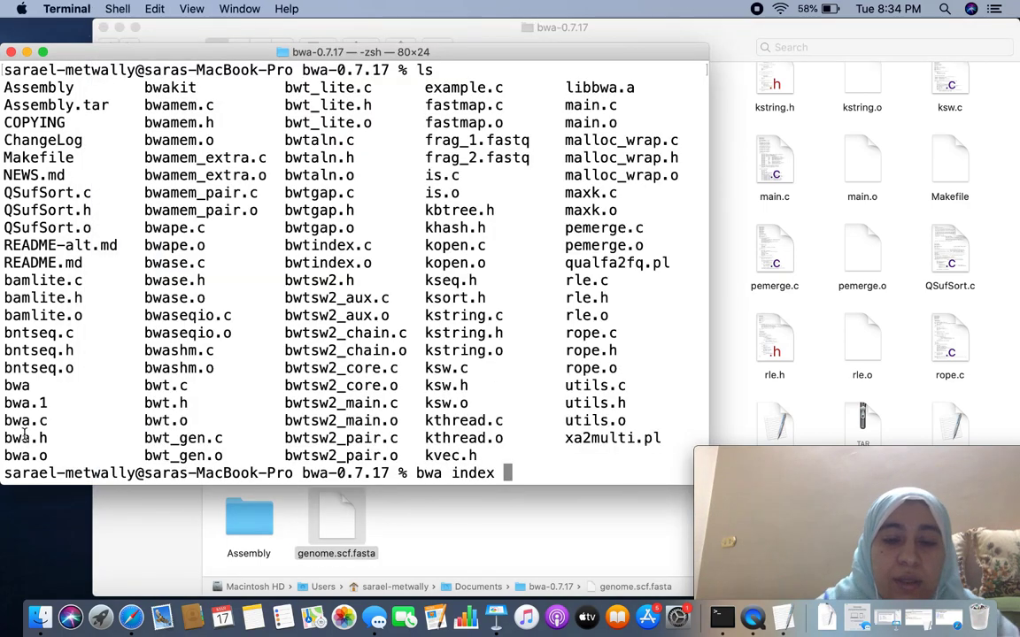
type("genome")
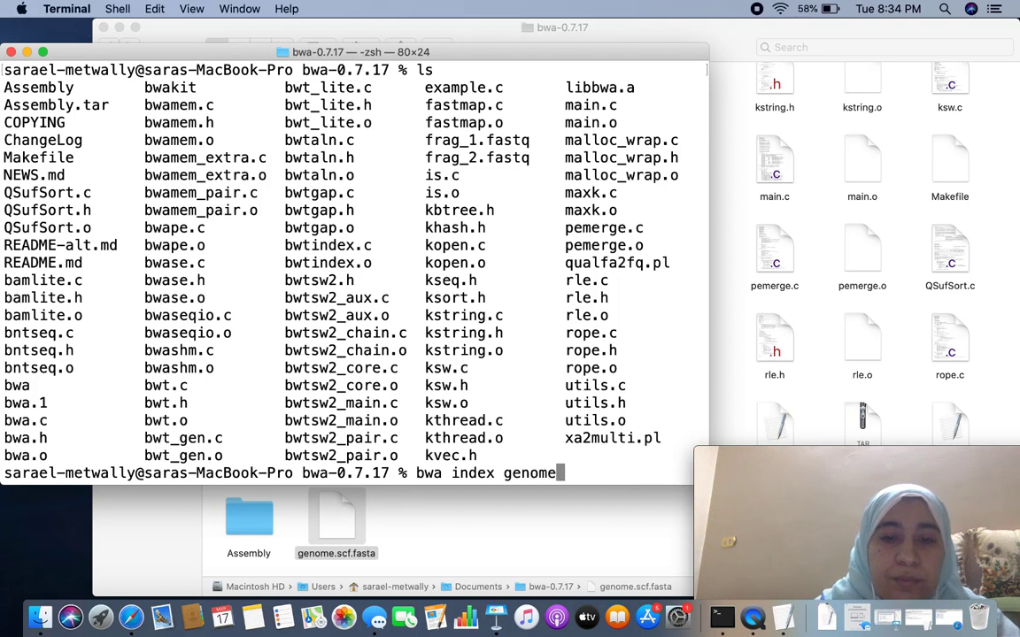
type(".")
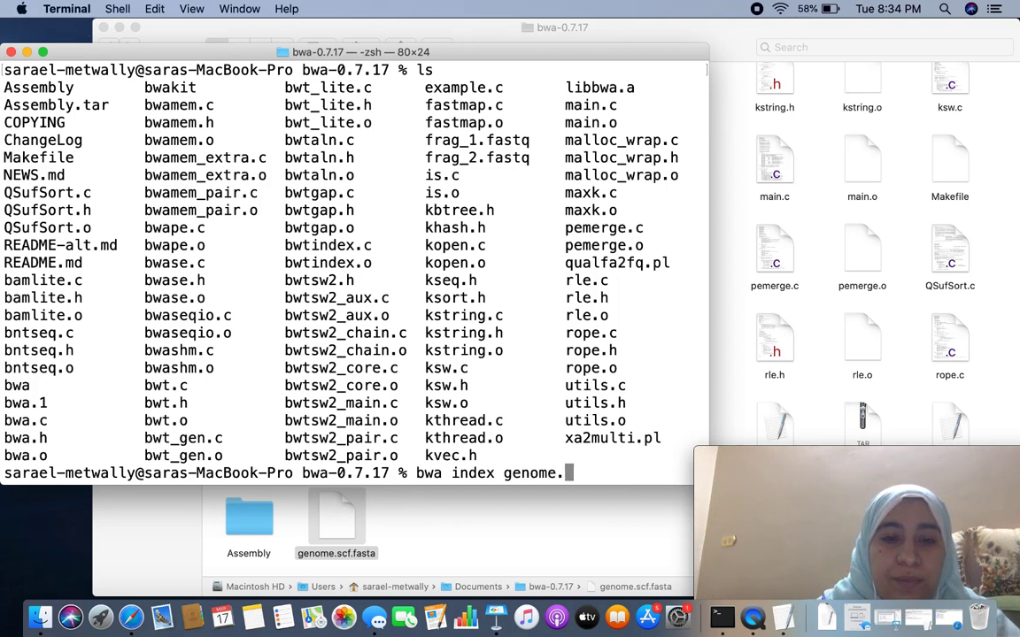
type("scf")
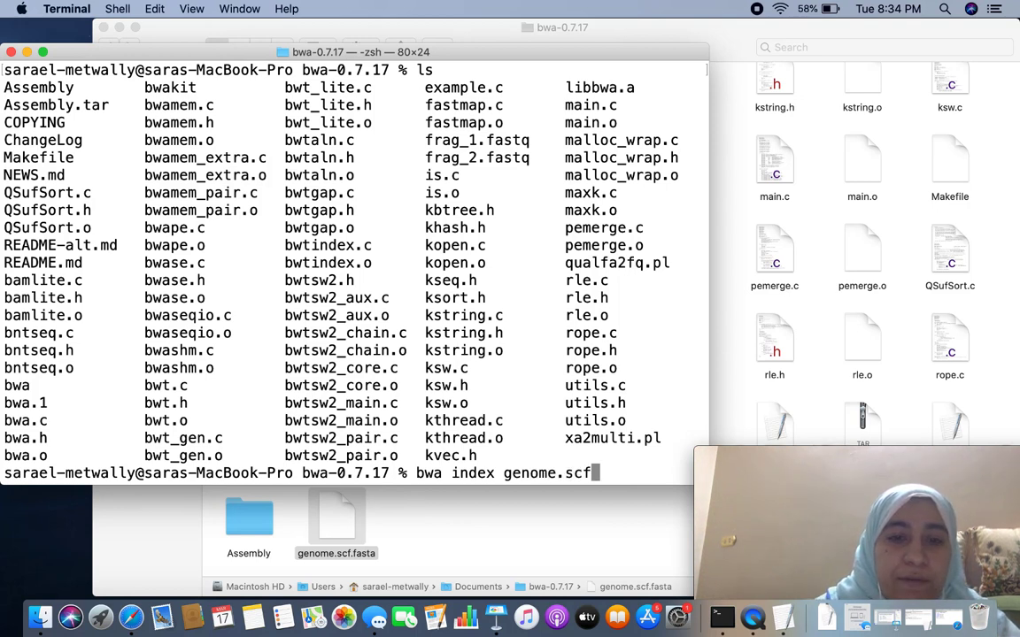
type(".fasta")
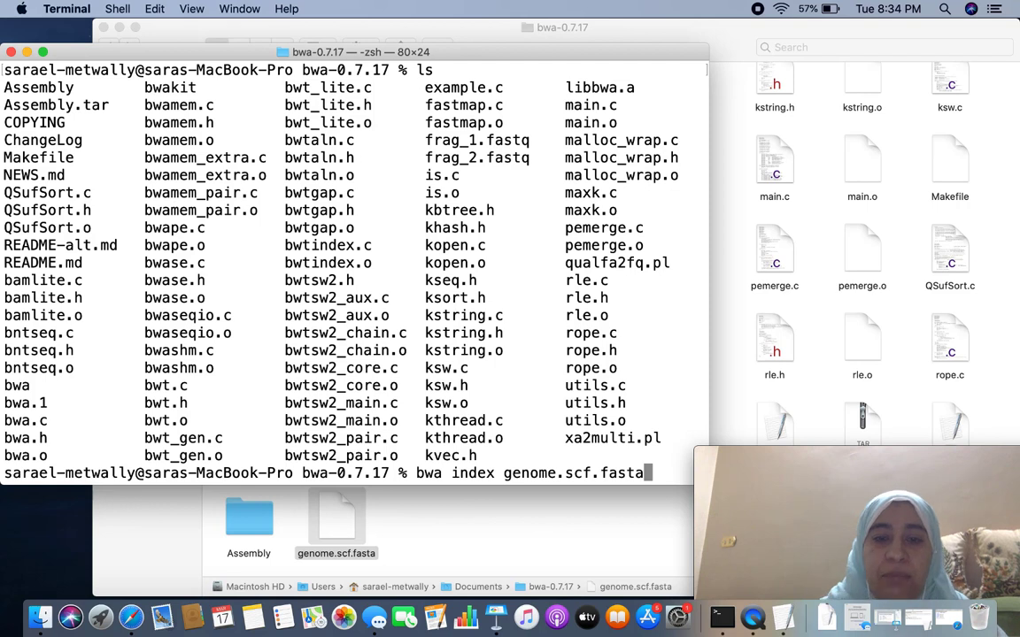
key("Return")
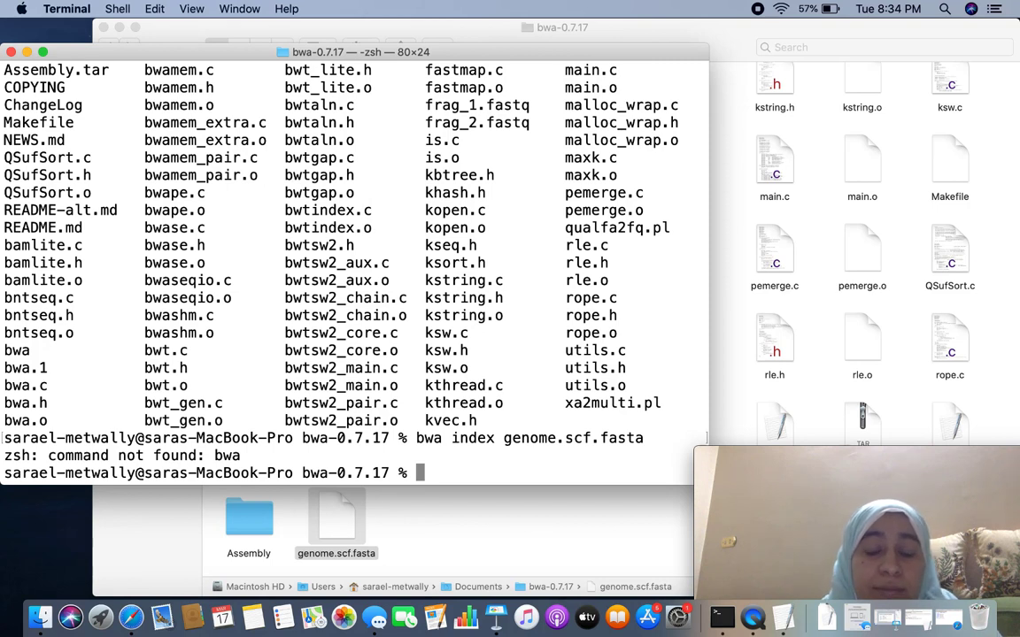
Prefix the failed index command with ./ and run ./bwa index genome.scf.fasta
key("Up")
key("Left")
key("Left")
key("Left")
key("Left")
key("Left")
key("Left")
key("Left")
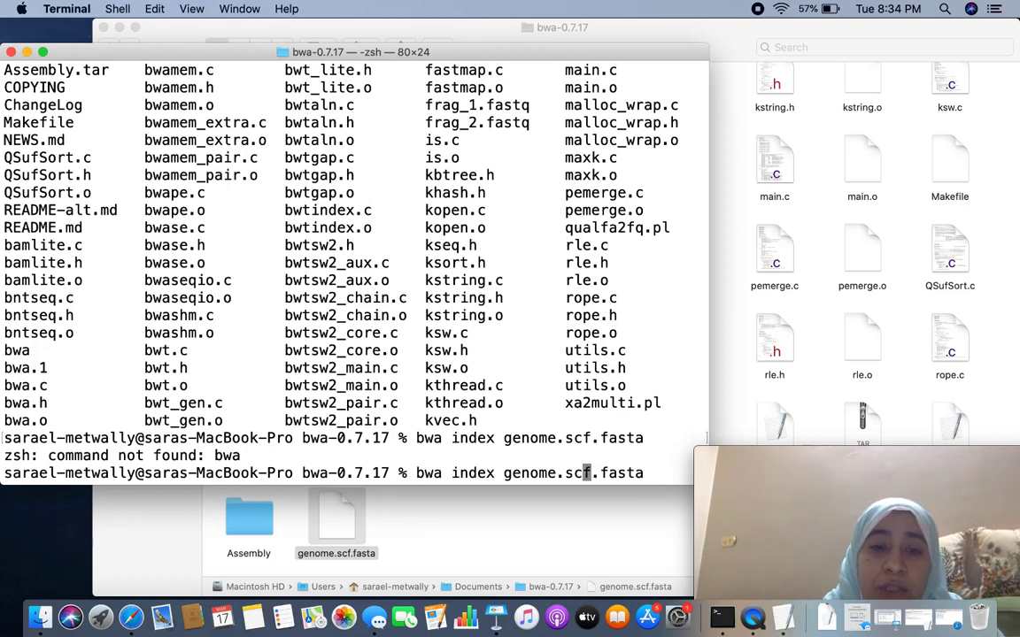
key("Left")
key("Left")
key("Left")
key("Left")
key("Left")
key("Left")
key("Left")
key("Left")
key("Left")
key("Left")
key("Left")
key("Left")
key("Left")
key("Left")
key("Left")
key("Left")
key("Left")
key("Left")
key("Left")
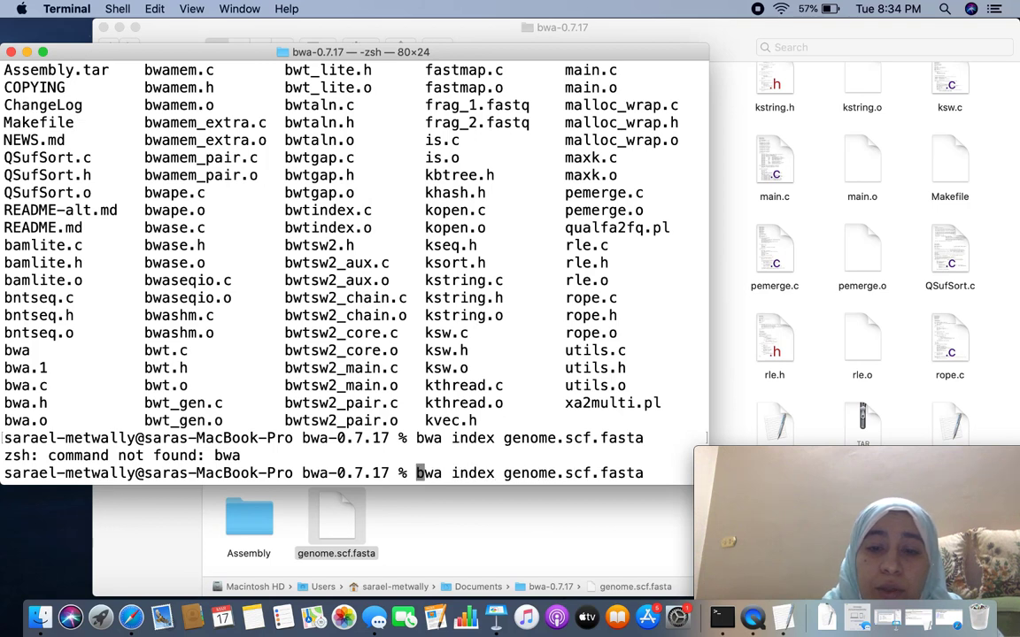
type("./")
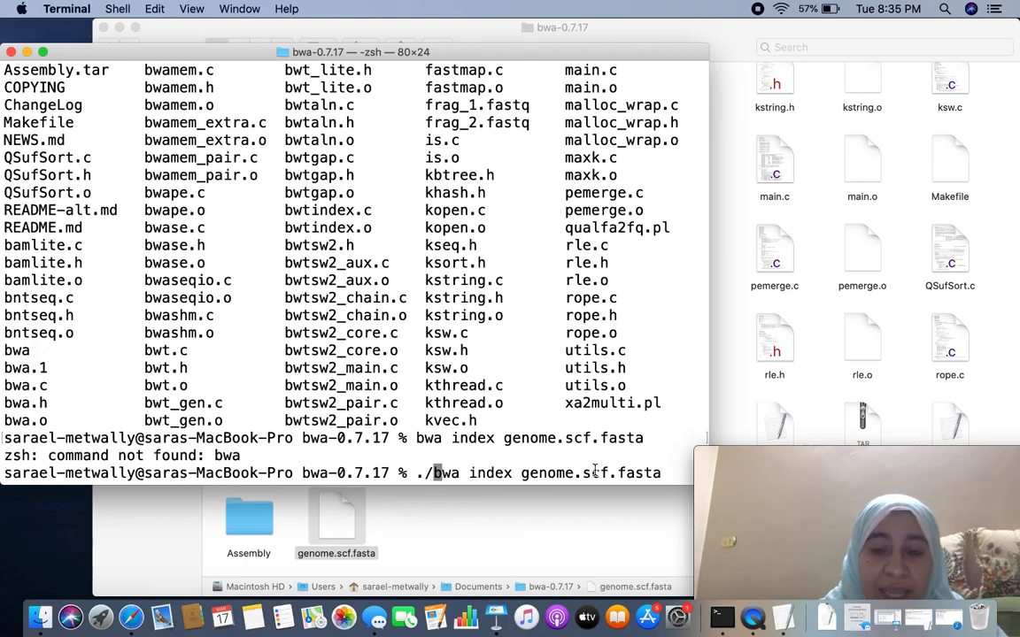
key("Return")
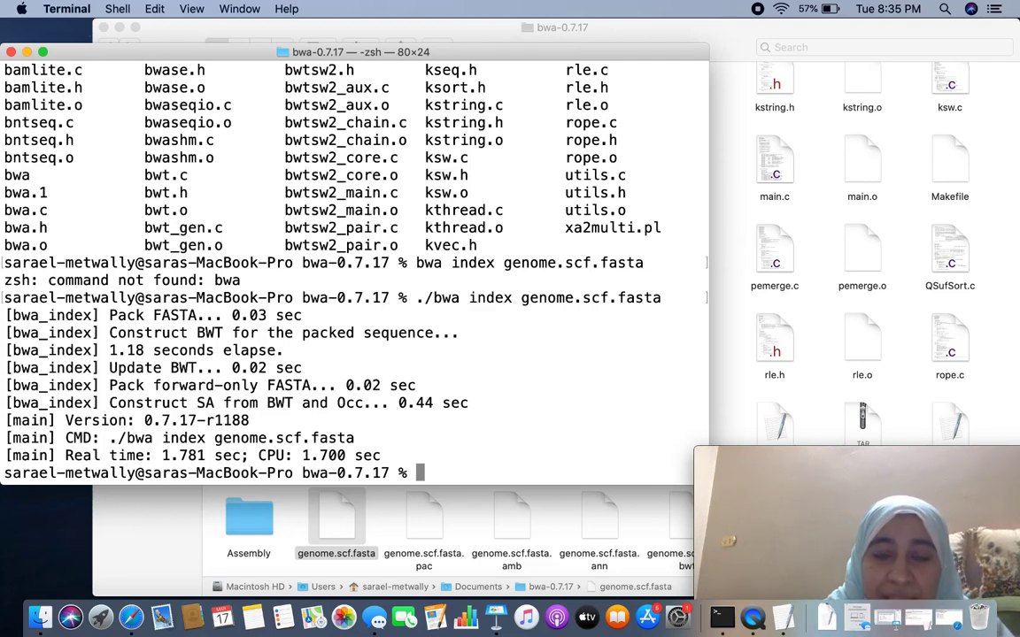
Recall the last command, change it to ./bwa mem genome.scf.fasta without running it, and leave the cursor after a trailing space
key("Up")
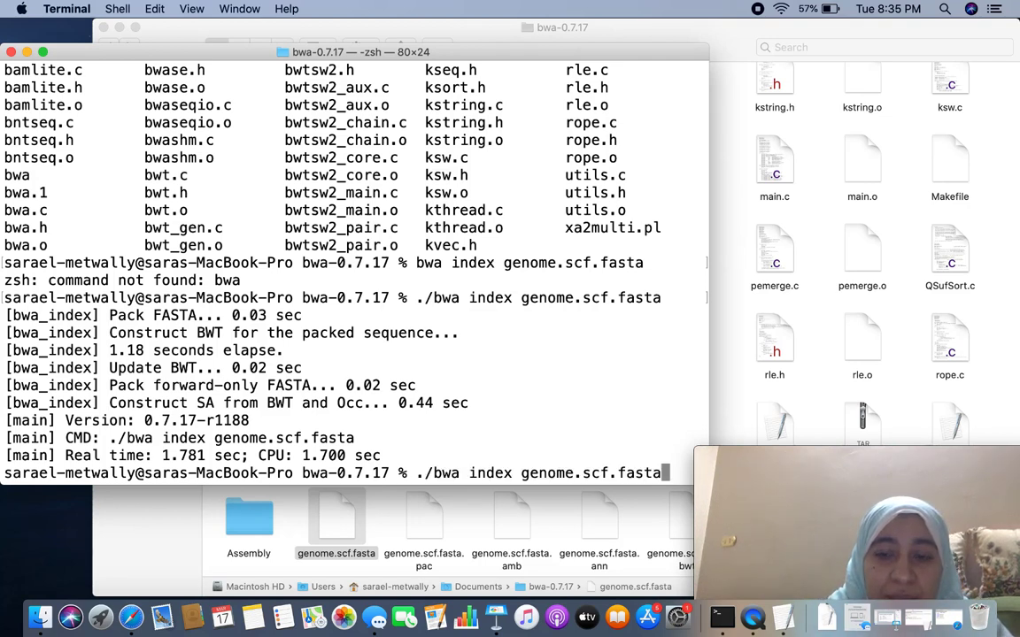
key("Left")
key("Left")
key("Left")
key("Left")
key("Left")
key("Left")
key("Left")
key("Left")
key("Left")
key("Left")
key("Left")
key("Left")
key("Left")
key("Left")
key("Left")
key("Left")
key("Left")
key("Left")
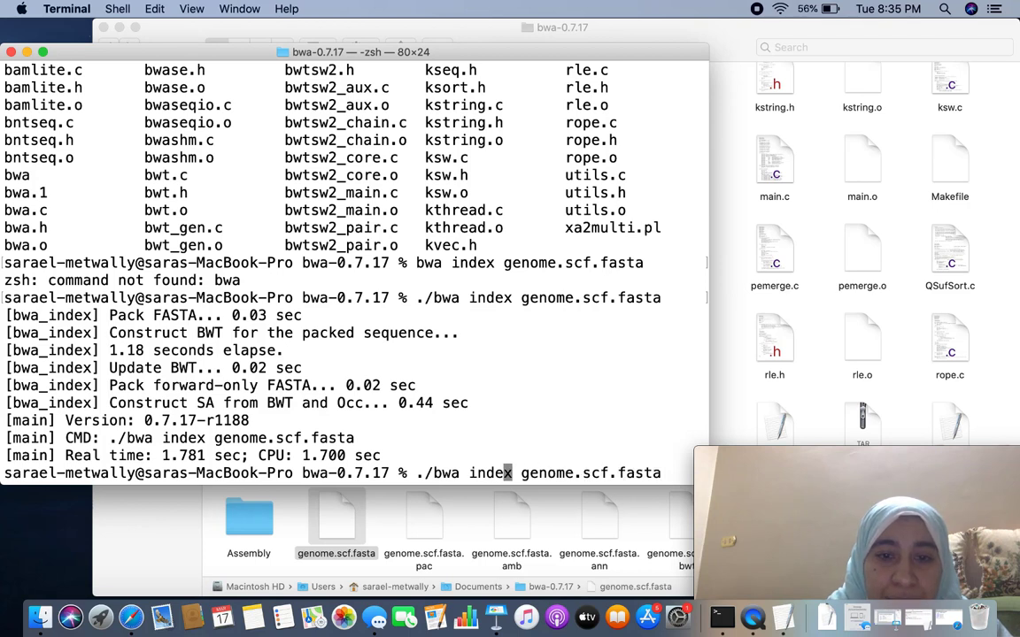
key("Left")
key("Left")
key("Left")
key("Left")
key("Left")
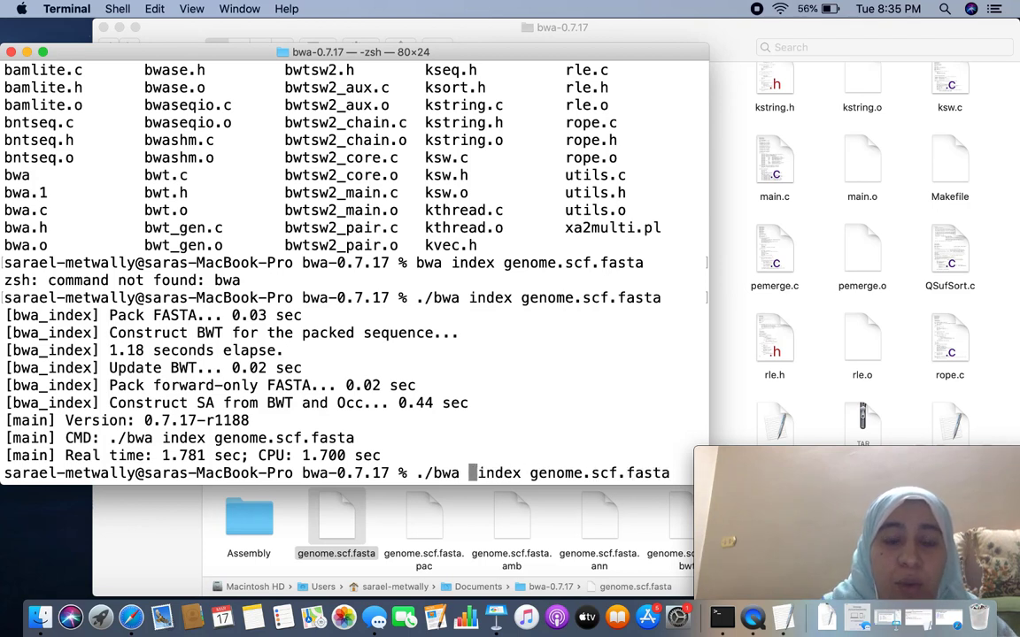
type("mem")
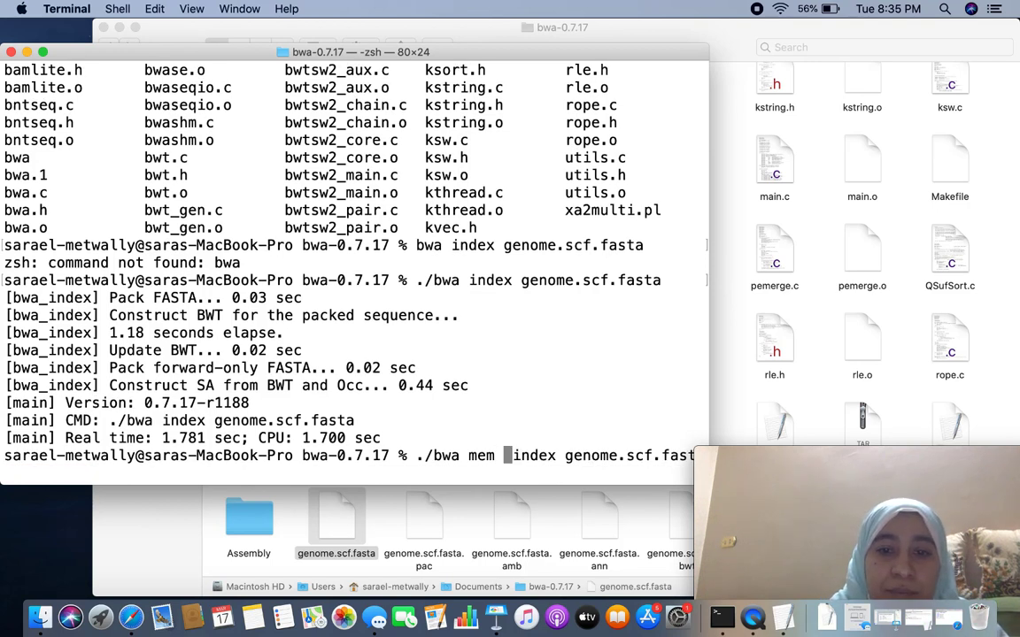
key("Right")
key("Right")
key("Right")
key("Right")
key("Right")
key("Right")
key("Right")
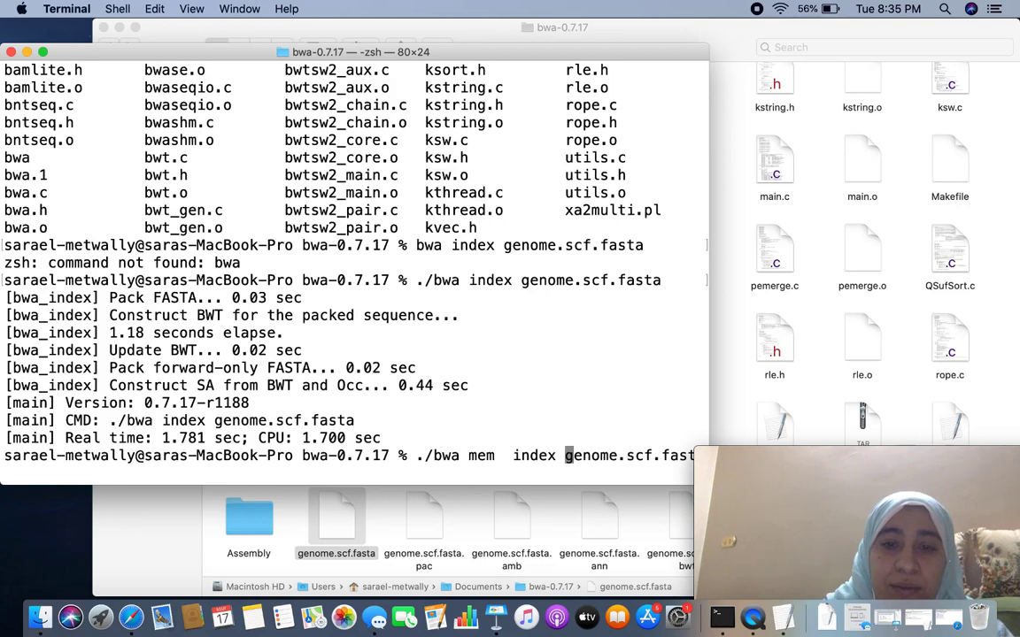
key("BackSpace")
key("BackSpace")
key("BackSpace")
key("BackSpace")
key("BackSpace")
key("BackSpace")
key("BackSpace")
key("BackSpace")
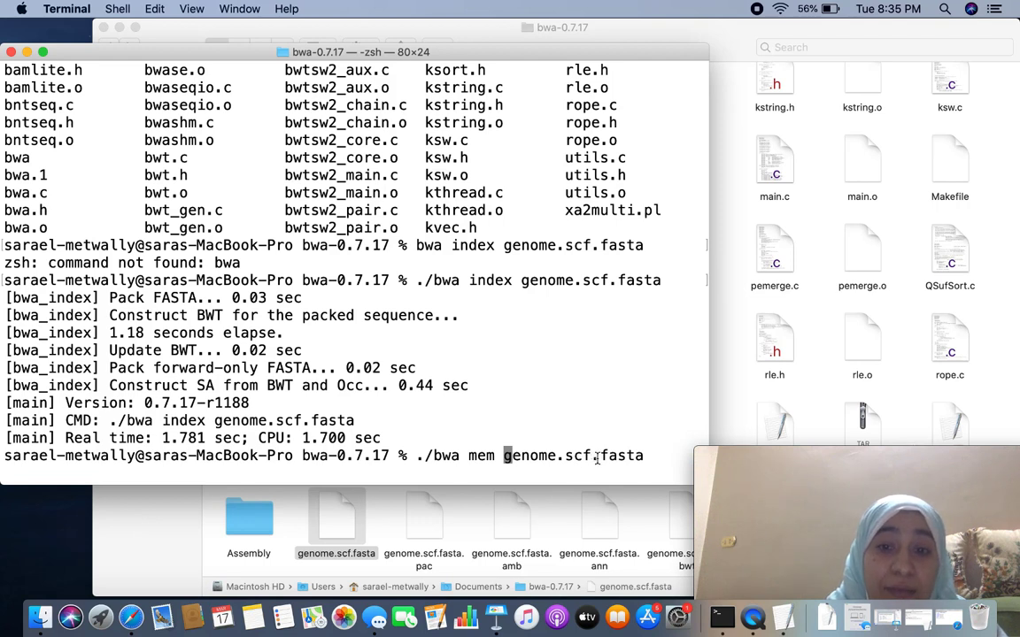
key("Right")
key("Right")
key("Right")
key("Right")
key("Right")
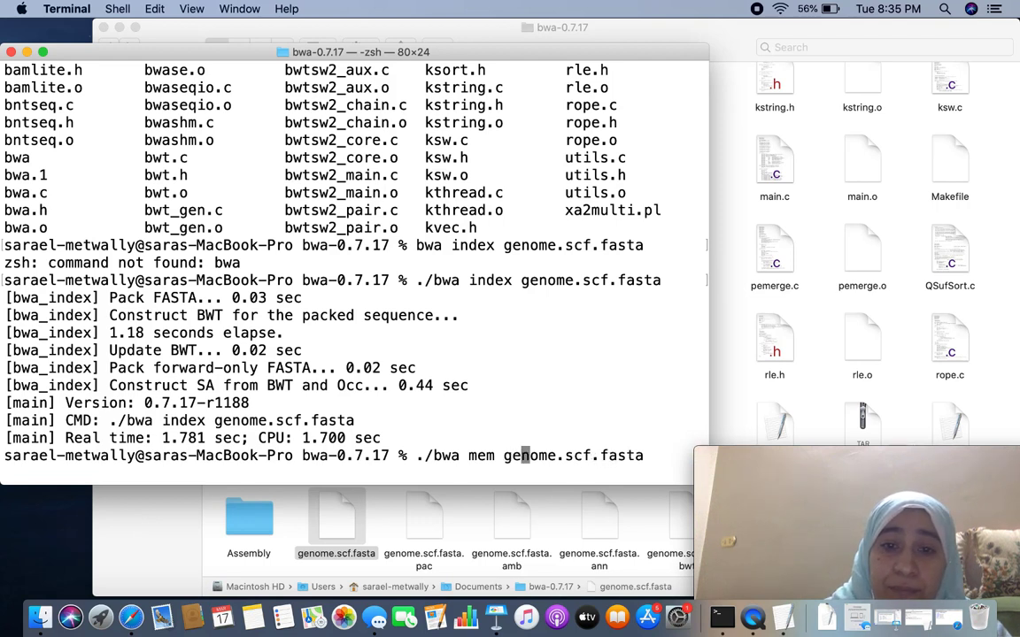
key("Right")
key("Right")
key("Right")
key("Right")
key("Right")
key("Right")
key("Right")
key("Right")
key("Right")
key("Right")
key("Right")
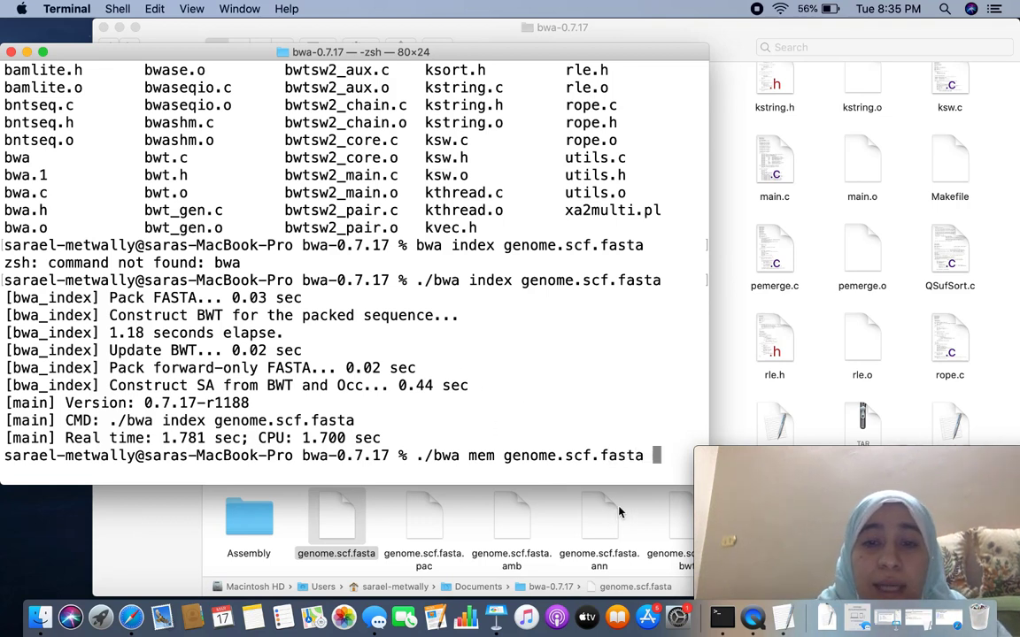
Minimize Terminal and reopen the bwa-0.7.17 folder from Documents in Finder
left_click(27, 51)
left_click(107, 47)
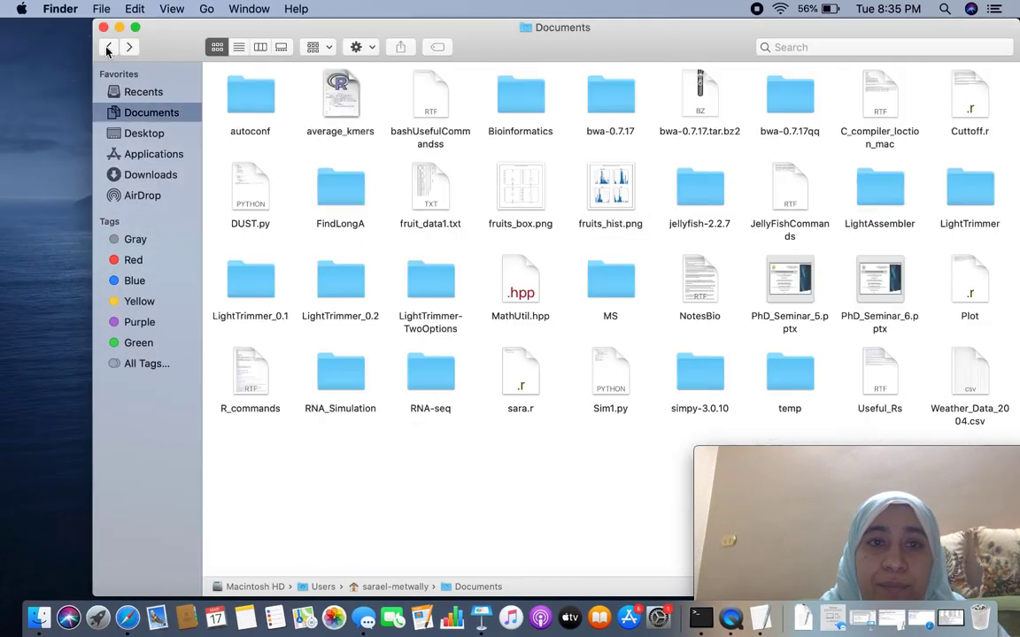
left_click(610, 102)
double_click(610, 100)
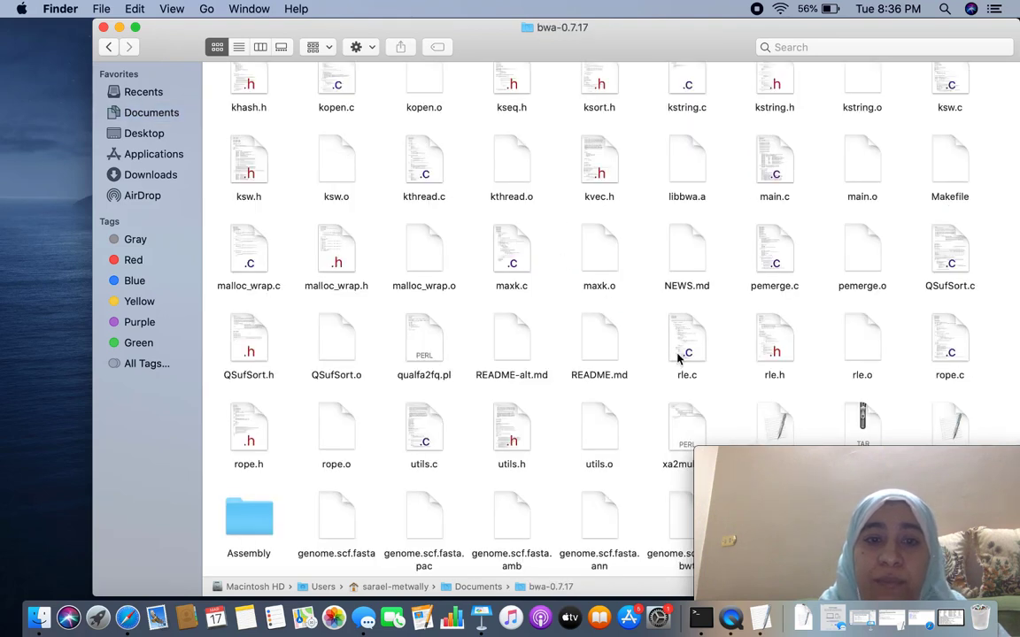
Move the Movie Recording window down to examine the genome.scf.fasta index files in bwa-0.7.17, then raise it again
mouse_move(812, 490)
left_click_drag(795, 458, 619, 601)
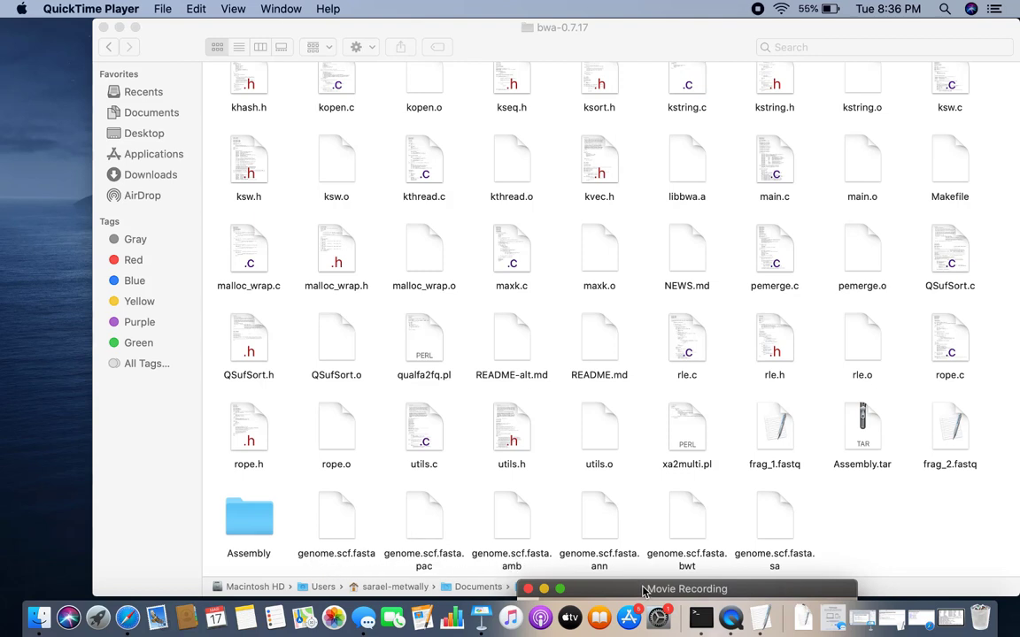
left_click_drag(643, 590, 634, 493)
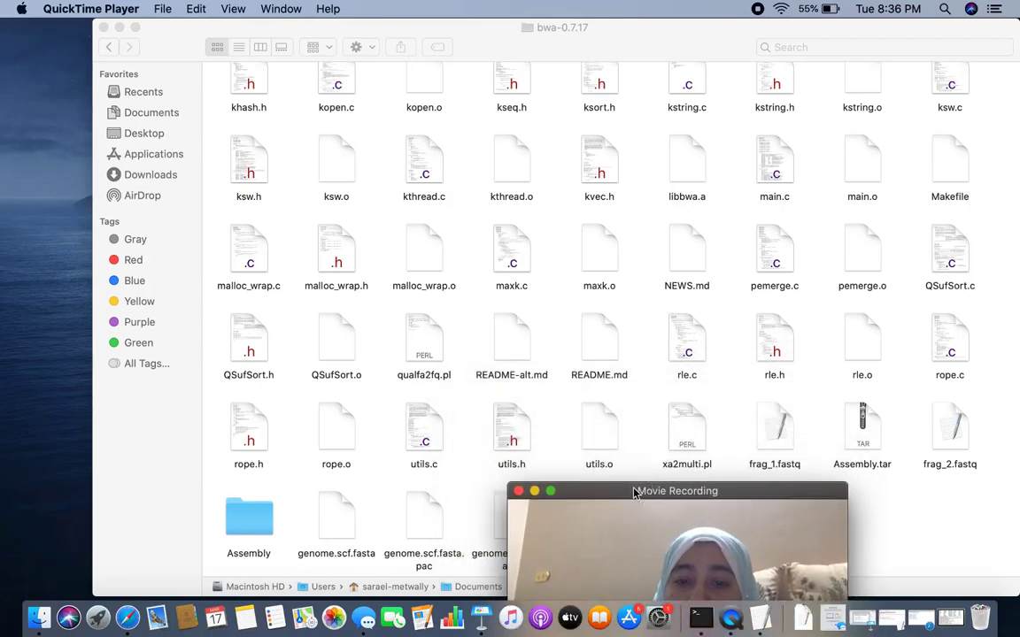
Check the commands in Terminal, minimize it, and lower the Movie Recording window to uncover the index files in Finder
left_click(700, 617)
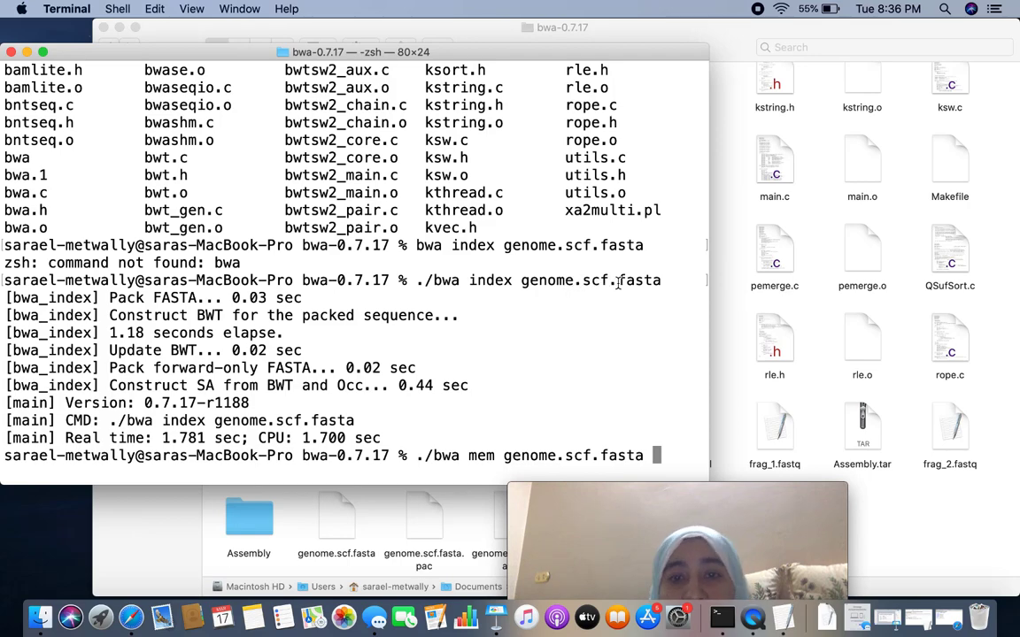
left_click(27, 53)
left_click(617, 519)
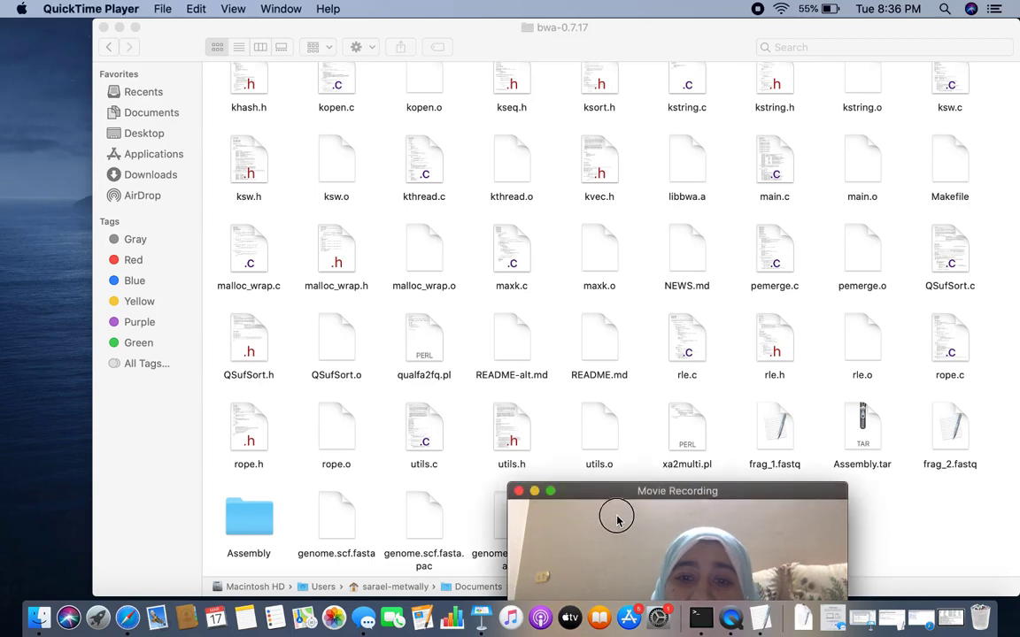
left_click_drag(617, 520, 462, 598)
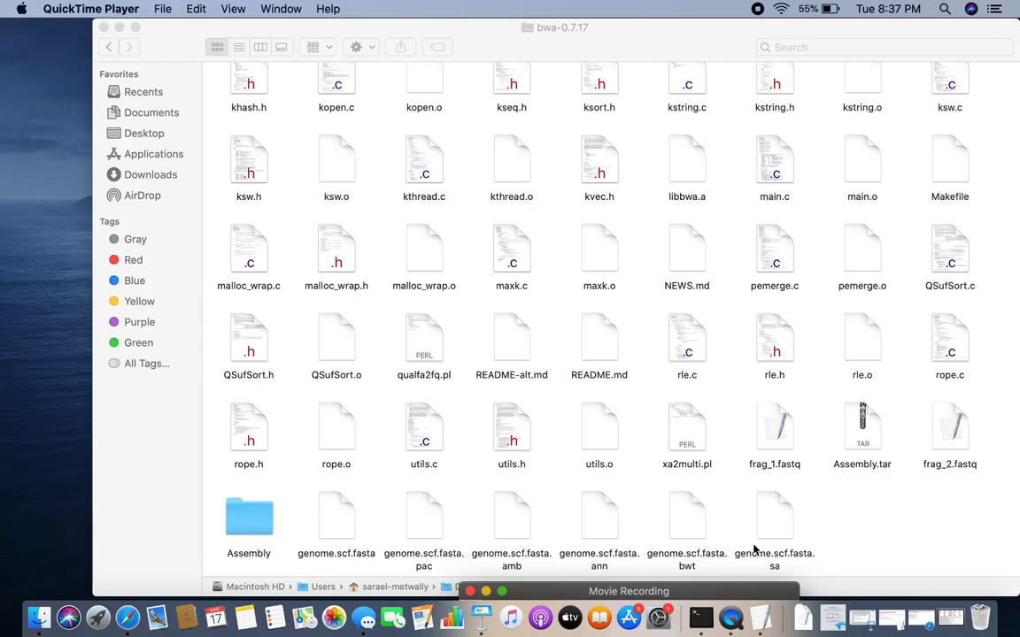
Switch back to Terminal and widen its window to 100 columns to make room for the bwa mem command
left_click(708, 626)
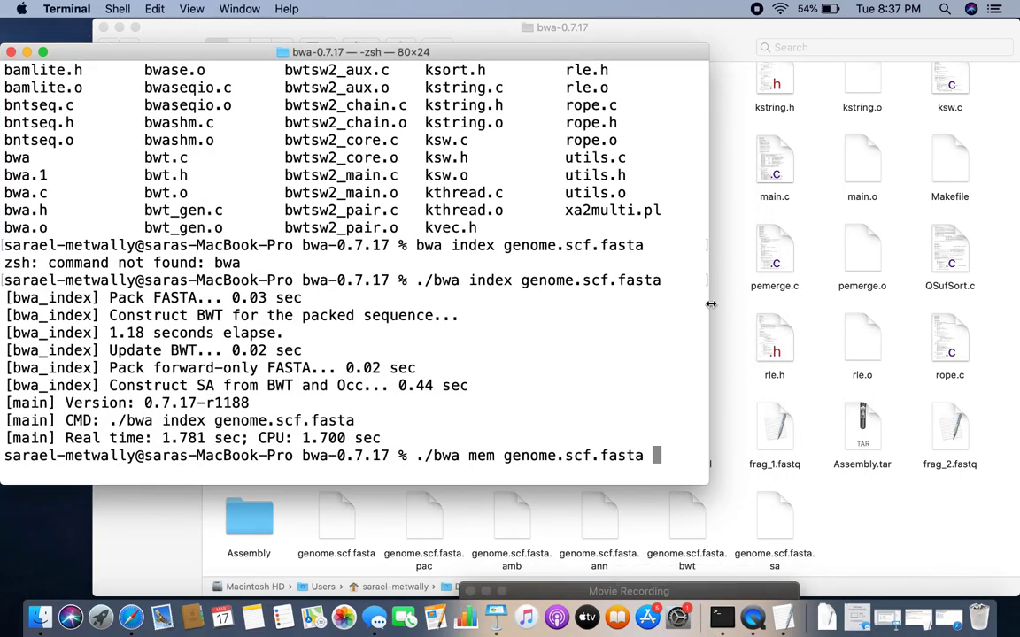
left_click_drag(719, 309, 884, 308)
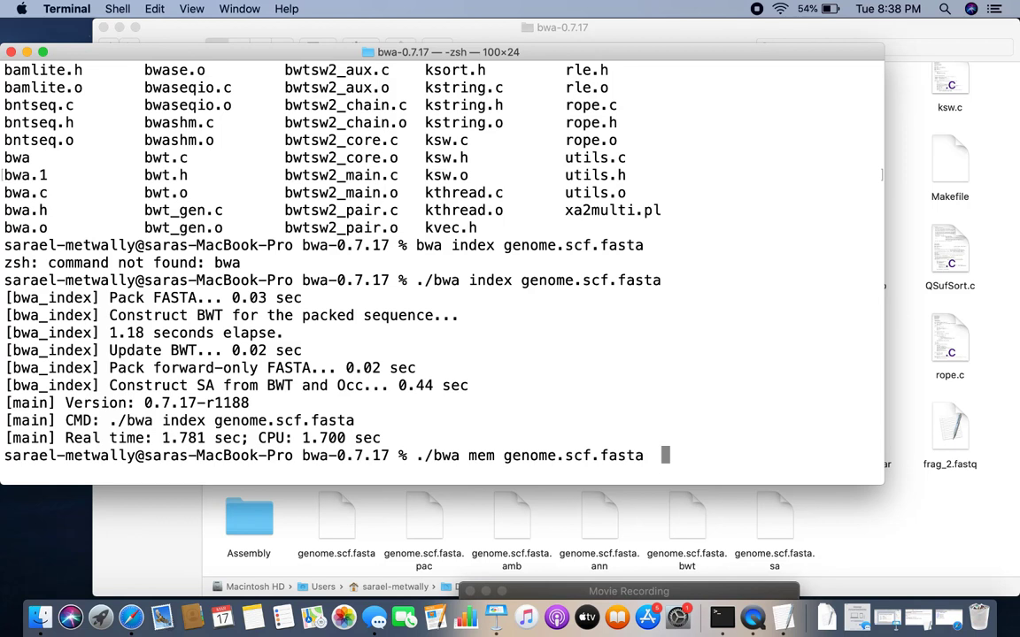
type("fraf=")
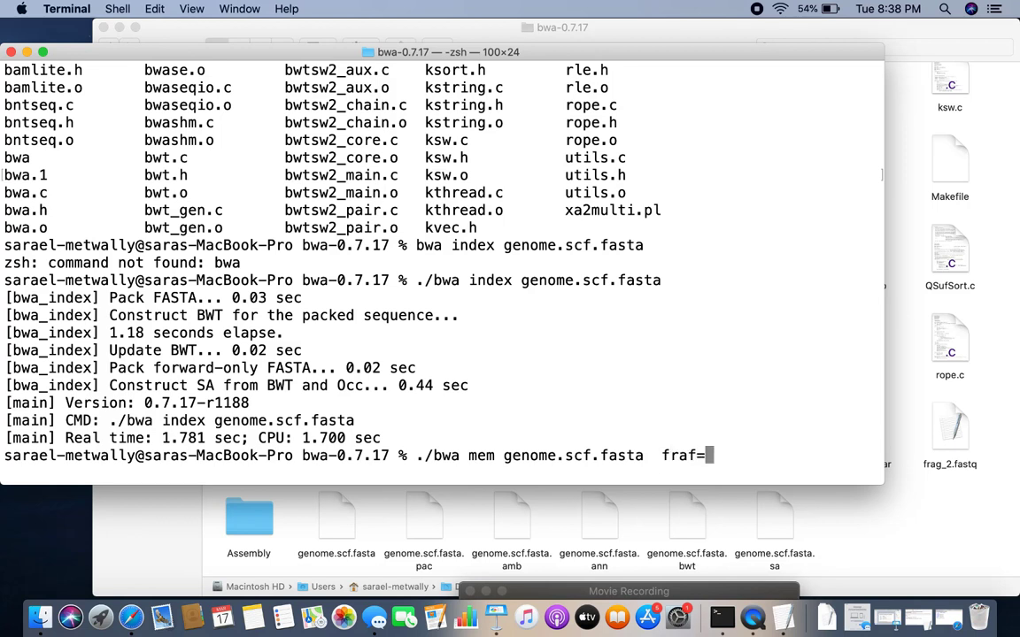
key("BackSpace")
key("BackSpace")
key("BackSpace")
key("BackSpace")
key("BackSpace")
key("BackSpace")
key("BackSpace")
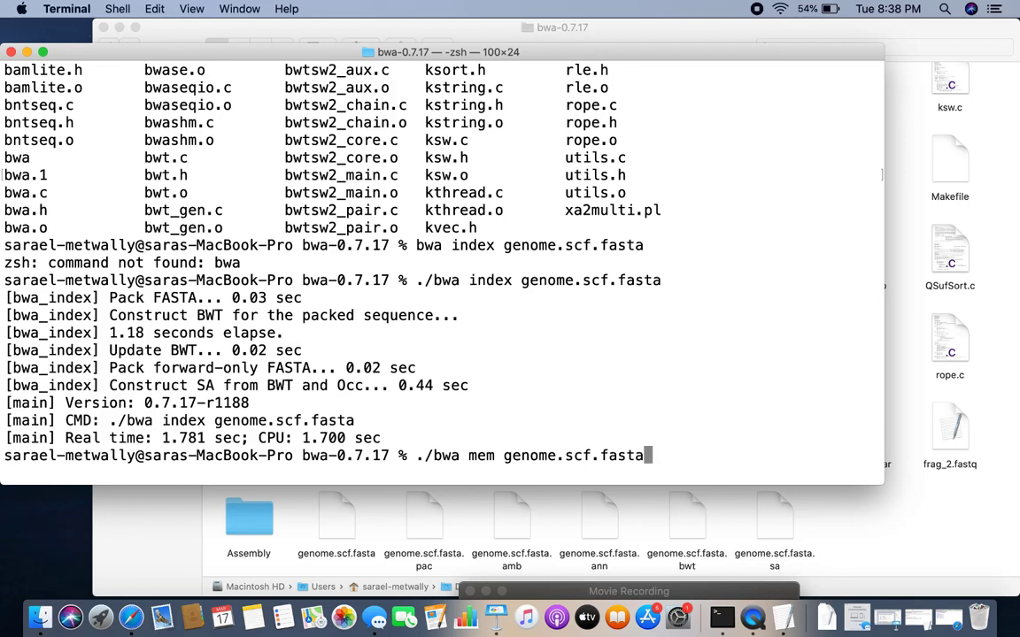
Append the paired read files frag_1.fastq and frag_2.fastq to the ./bwa mem genome.scf.fasta command without running it
type("frag")
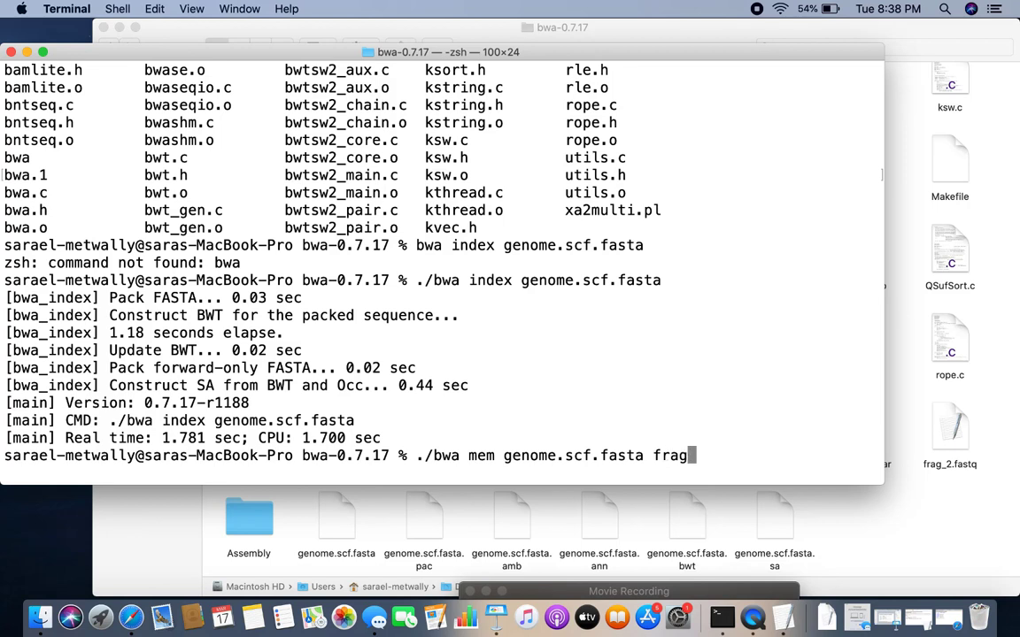
type("_1.fastq ")
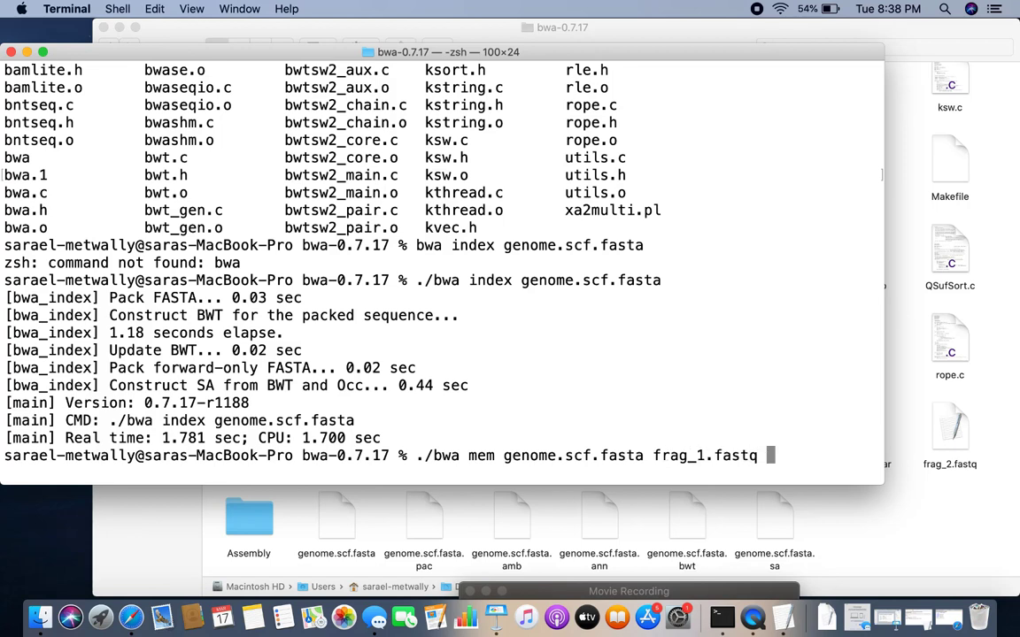
type("frag_")
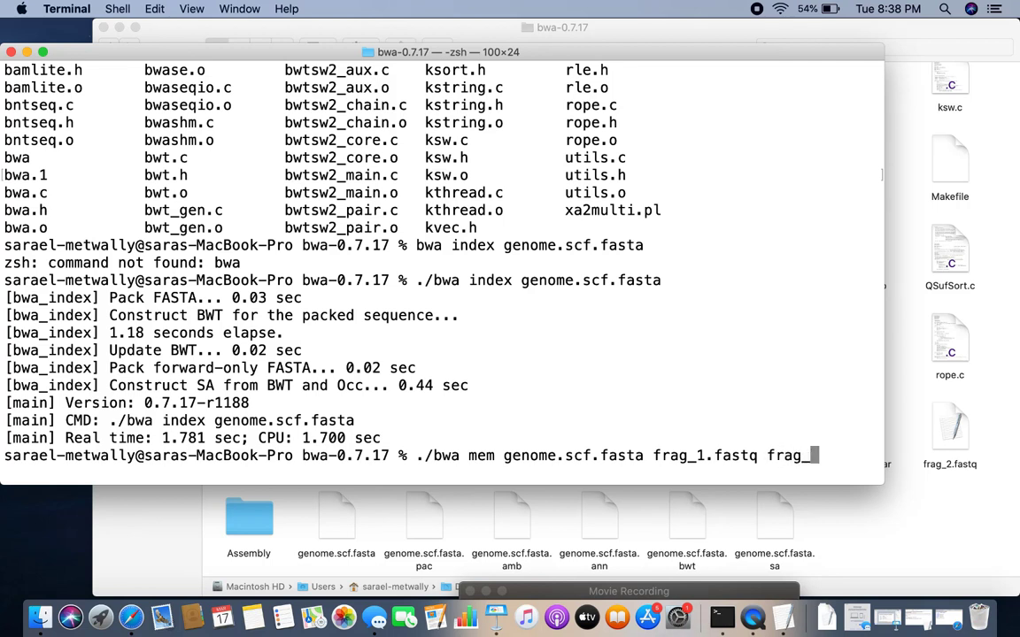
type("2.fastq")
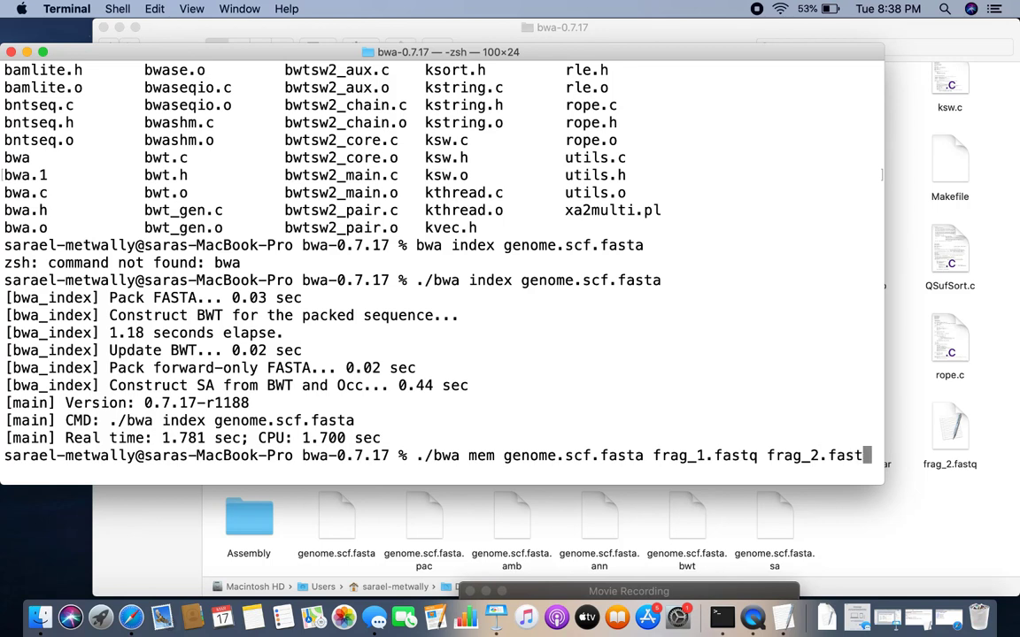